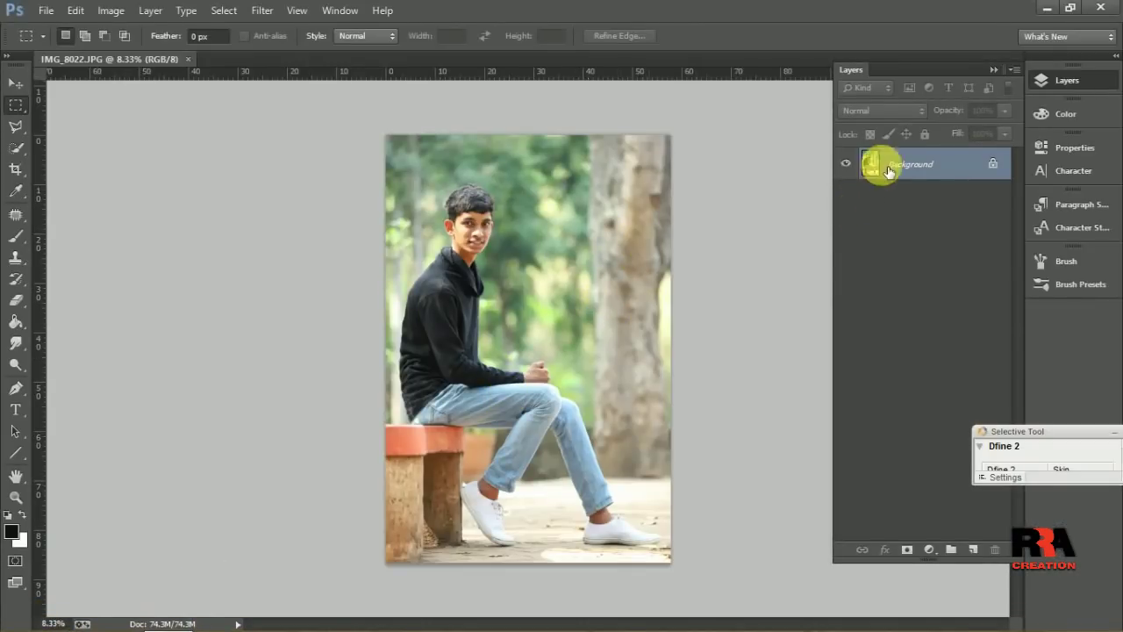
Step: Begin converting IMG_8022.JPG's locked Background layer into an editable layer
double_click(937, 174)
Step: Confirm the conversion to Layer 0 and duplicate it as Layer 0 copy
click(698, 195)
right_click(909, 176)
click(907, 166)
right_click(898, 171)
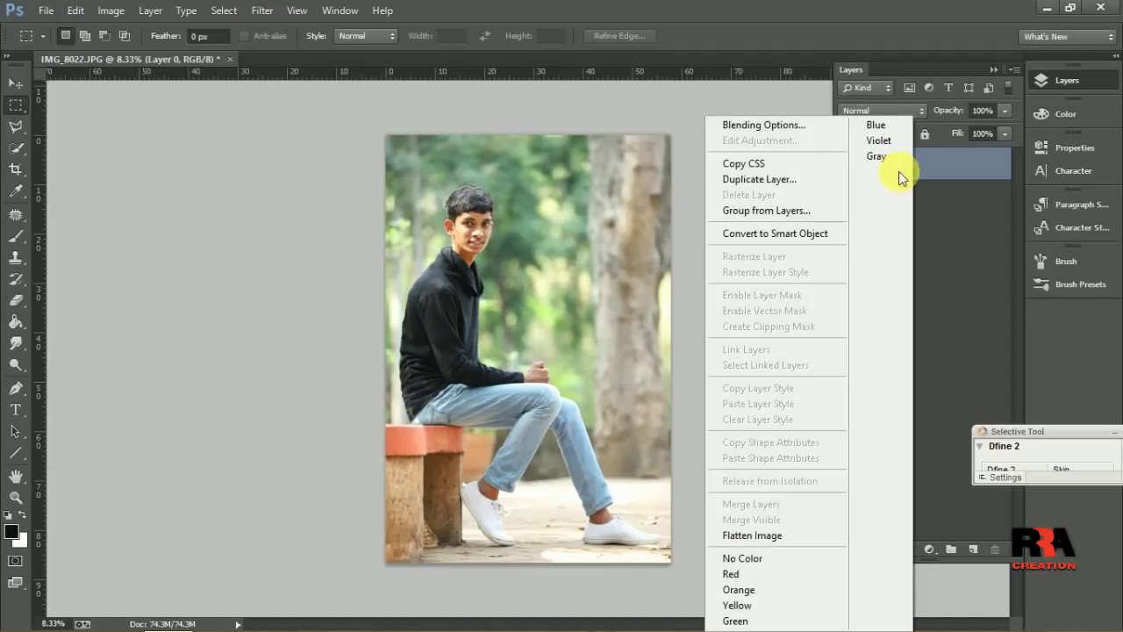
click(781, 179)
click(703, 188)
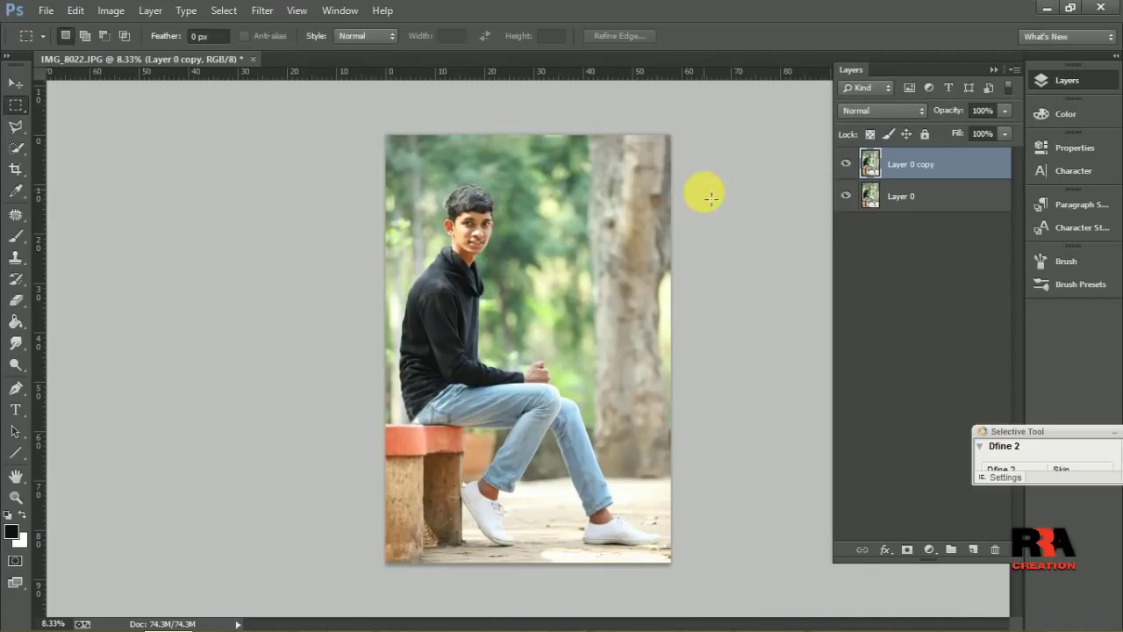
Step: Zoom in closely on the young man's face
click(15, 495)
drag(459, 226, 543, 265)
click(474, 231)
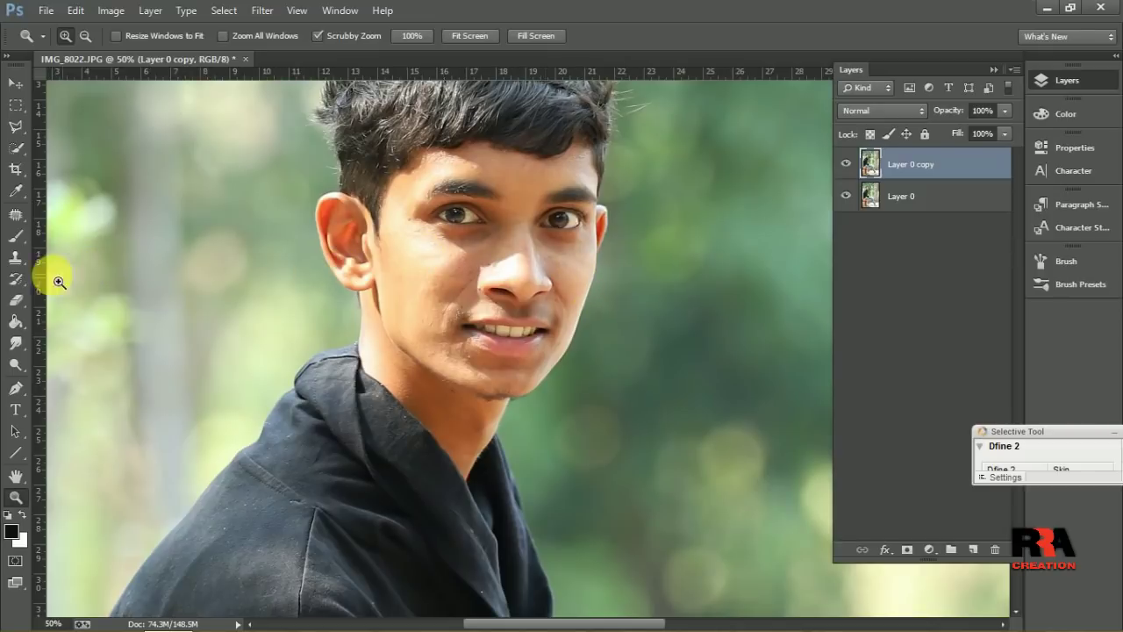
Step: Quick-select the young man's face, neck and ear on Layer 0 copy
click(16, 146)
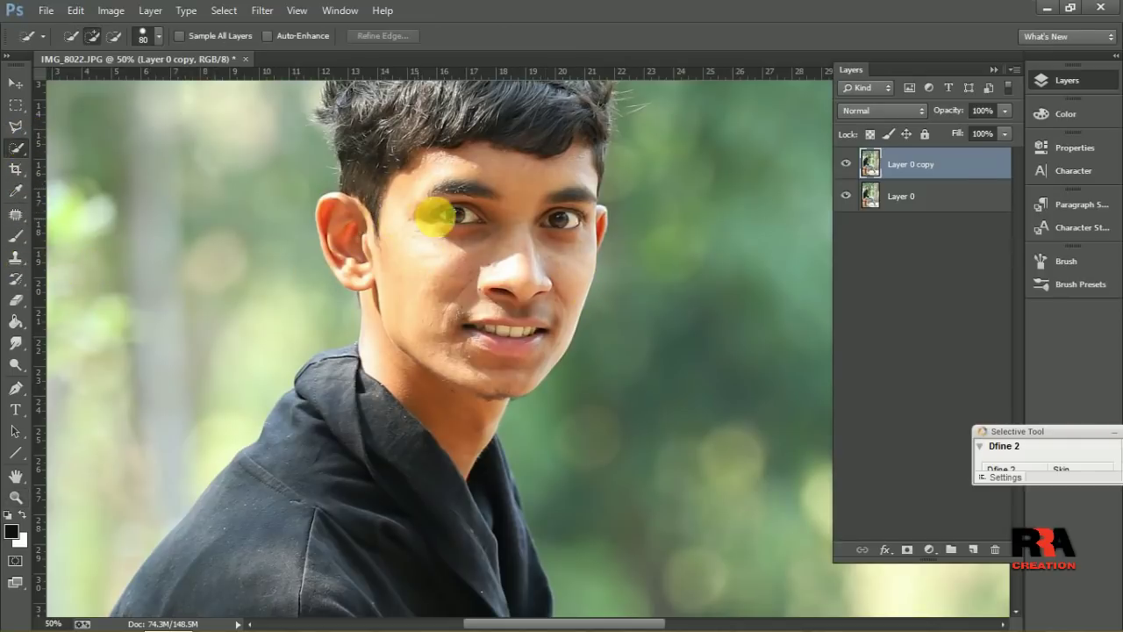
mouse_move(422, 240)
mouse_down()
mouse_move(459, 211)
mouse_move(351, 220)
mouse_move(357, 232)
mouse_move(348, 230)
mouse_up()
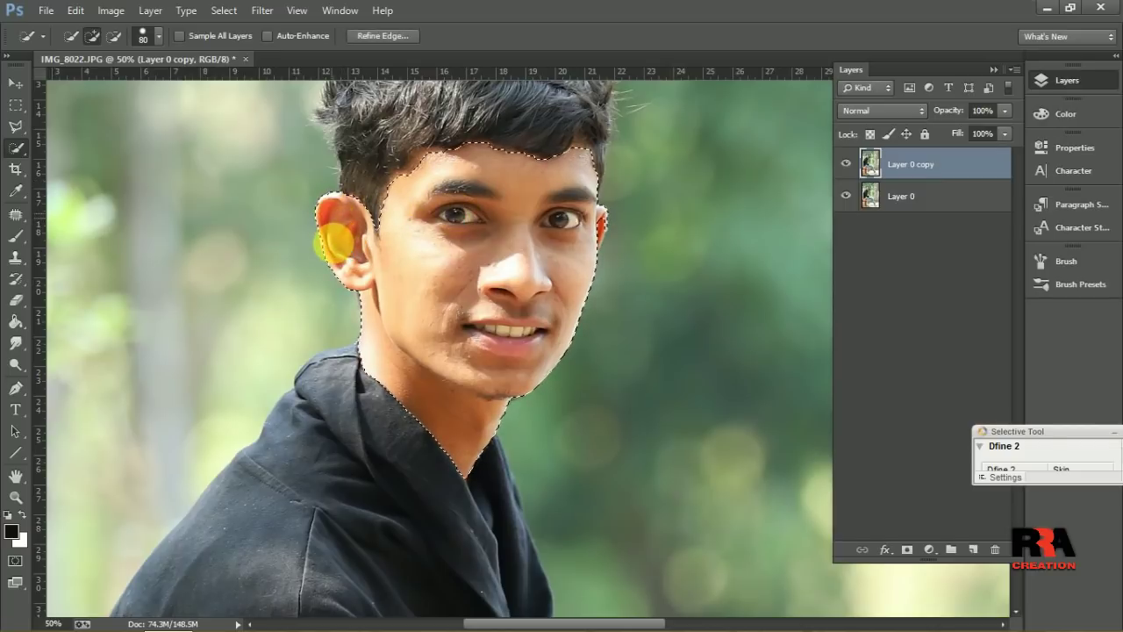
mouse_move(350, 259)
mouse_down()
mouse_move(540, 239)
mouse_move(605, 240)
mouse_move(610, 250)
mouse_move(526, 263)
mouse_move(514, 283)
mouse_move(509, 276)
mouse_move(556, 271)
mouse_move(546, 203)
mouse_move(452, 187)
mouse_move(431, 202)
mouse_move(501, 208)
mouse_move(376, 158)
mouse_up()
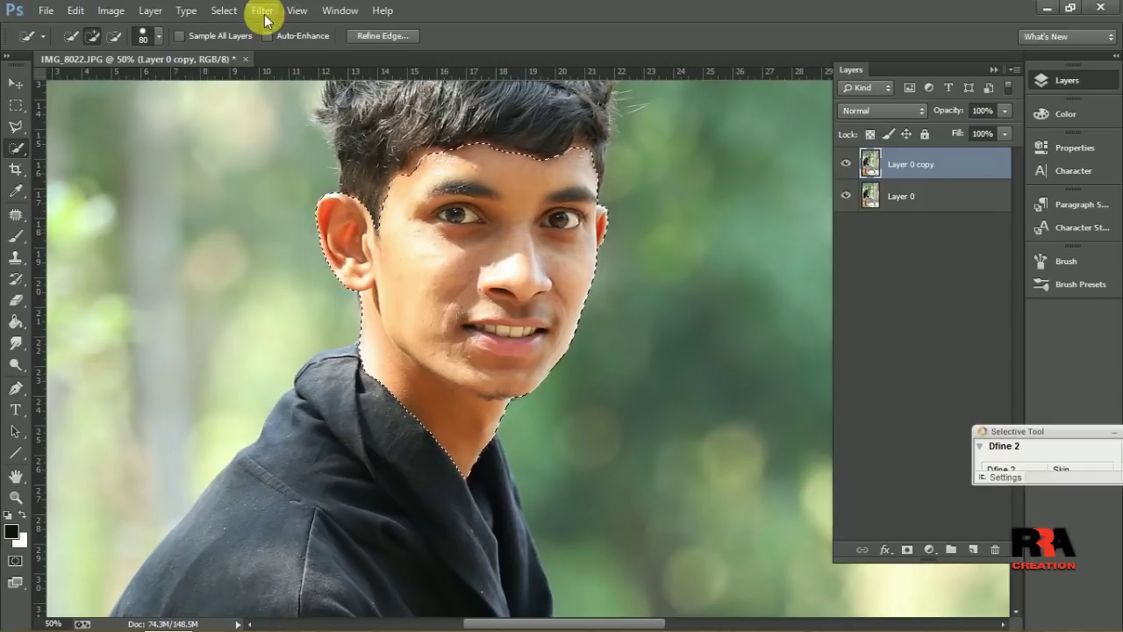
Step: Launch the Imagenomic Portraiture skin-smoothing filter from the Filter menu
click(262, 10)
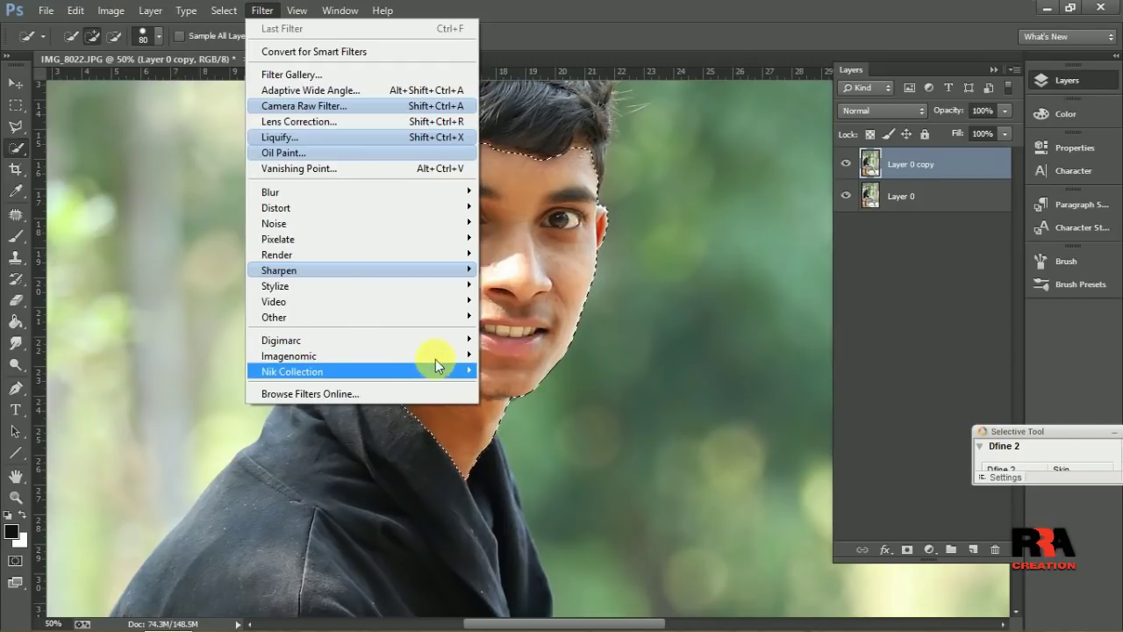
click(504, 372)
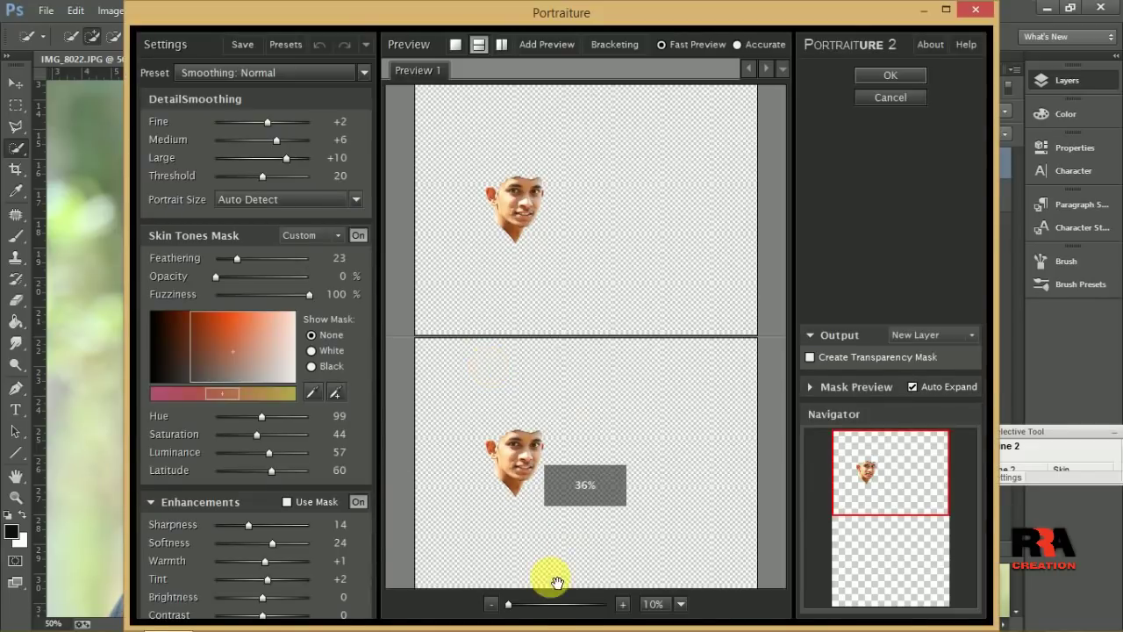
Step: Apply Portraiture to the selected face with Softness 28 and Brightness +1
drag(509, 606, 523, 603)
drag(547, 489, 722, 478)
drag(646, 439, 683, 447)
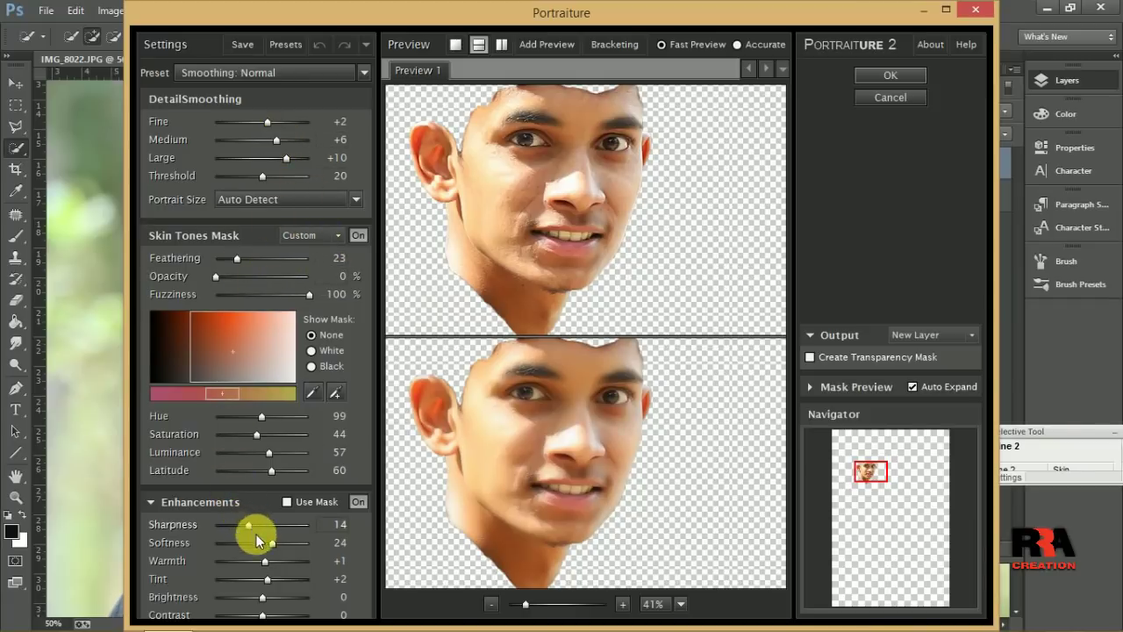
drag(272, 542, 279, 543)
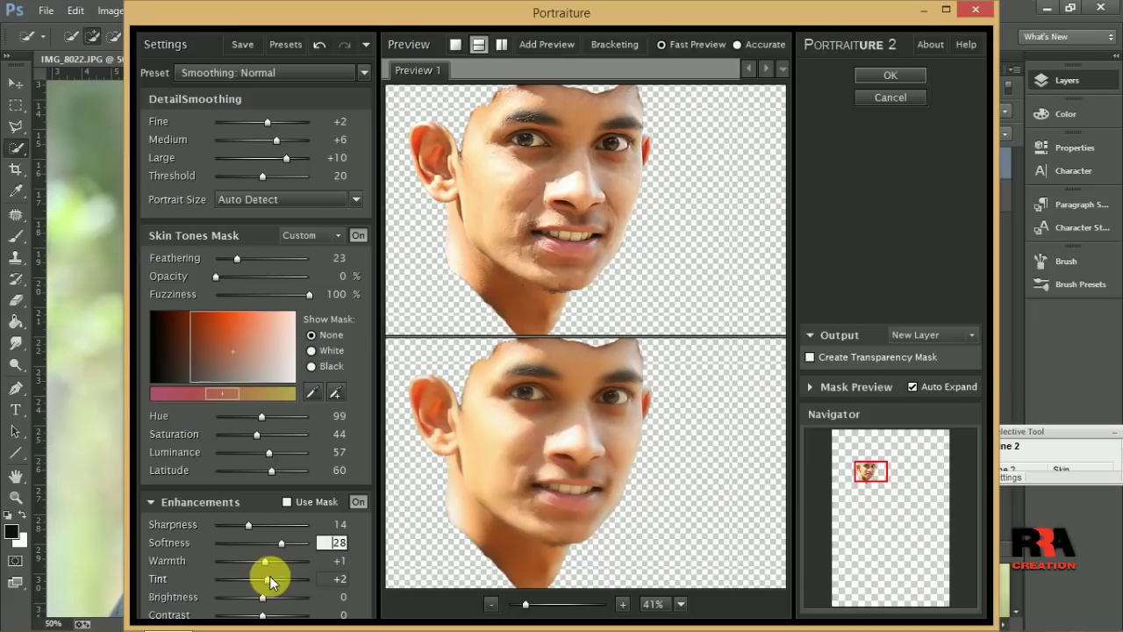
drag(264, 597, 267, 600)
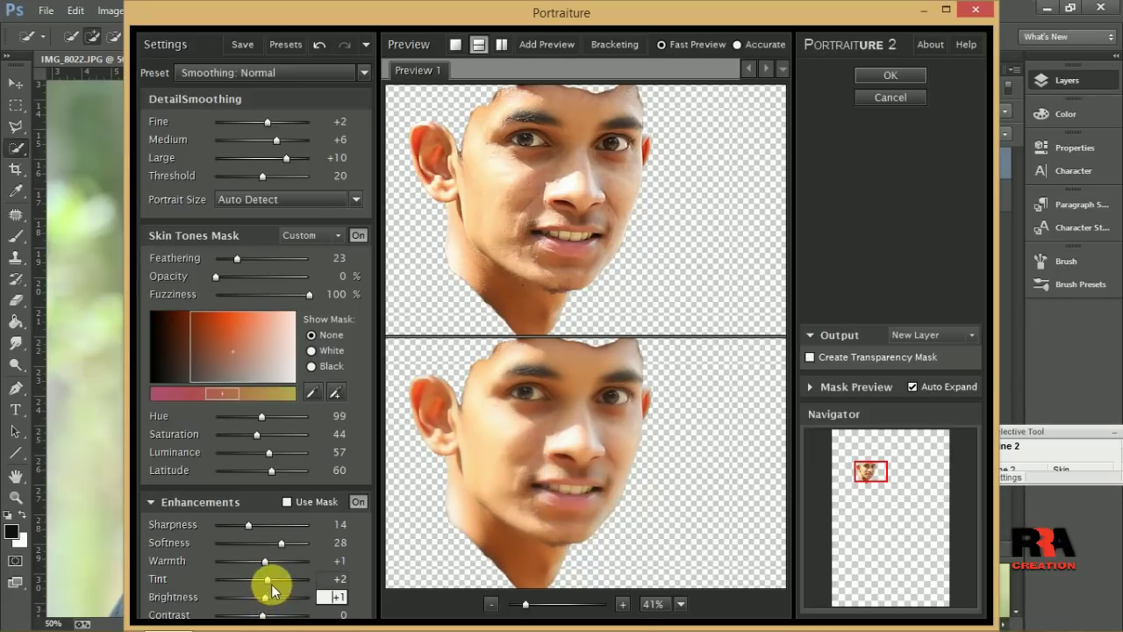
click(881, 77)
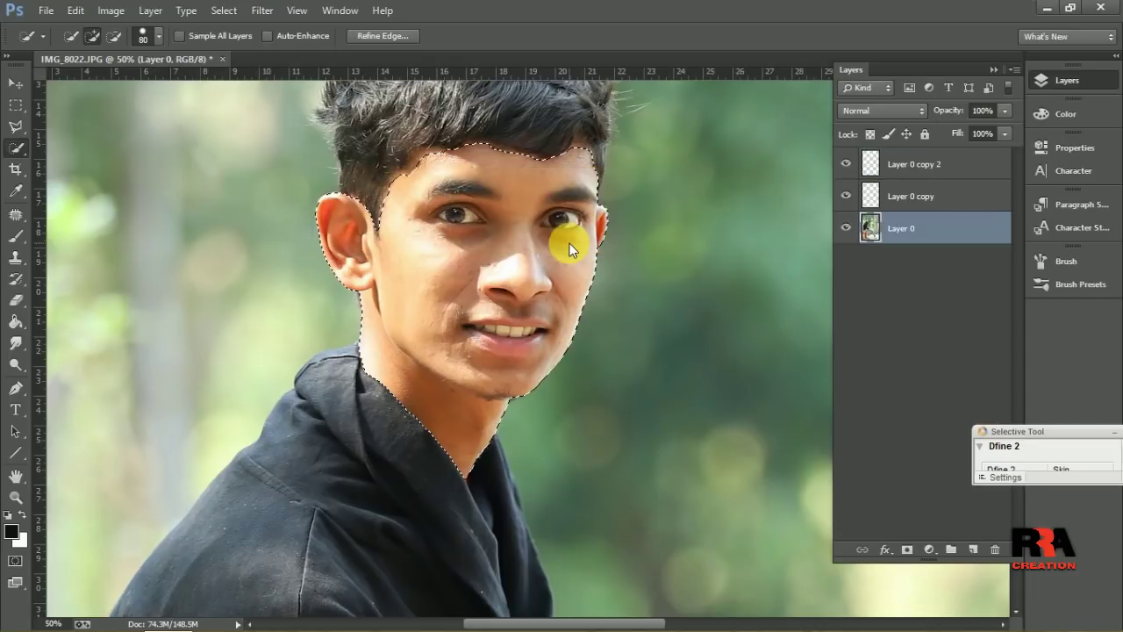
Step: Clear the face selection and hide the layer copies to compare with the original
right_click(444, 213)
click(461, 223)
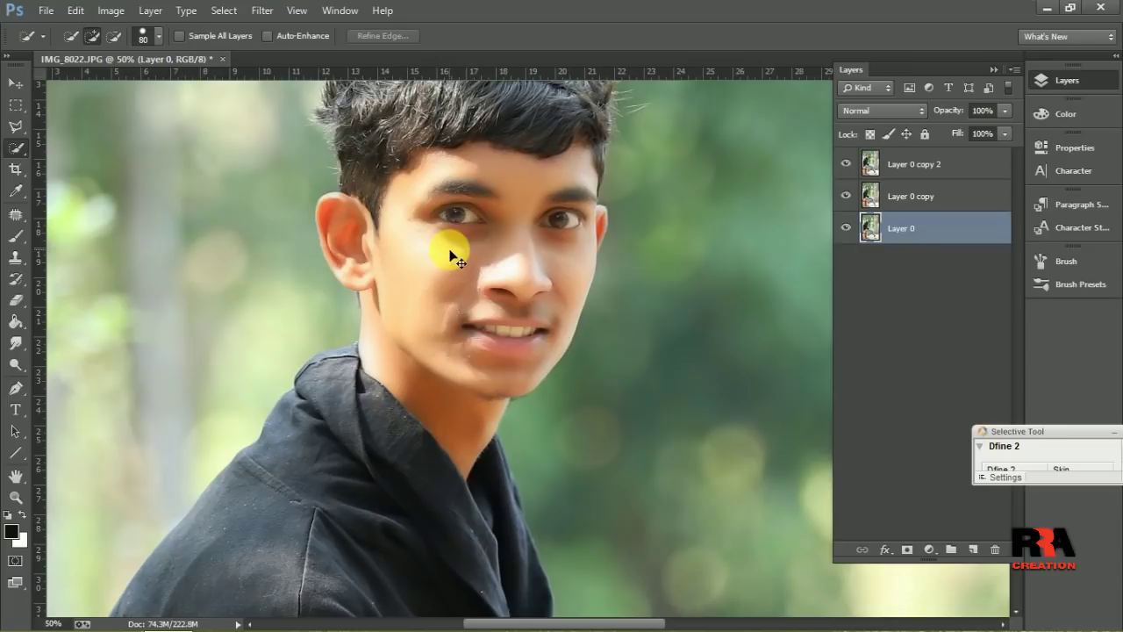
click(848, 199)
click(855, 178)
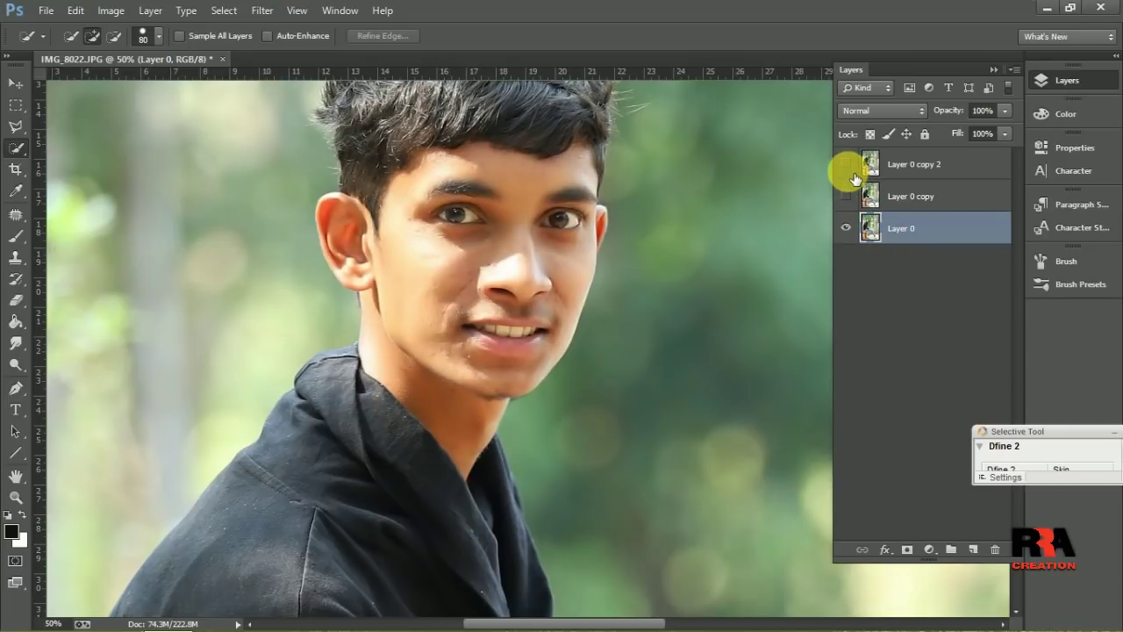
click(855, 178)
click(855, 178)
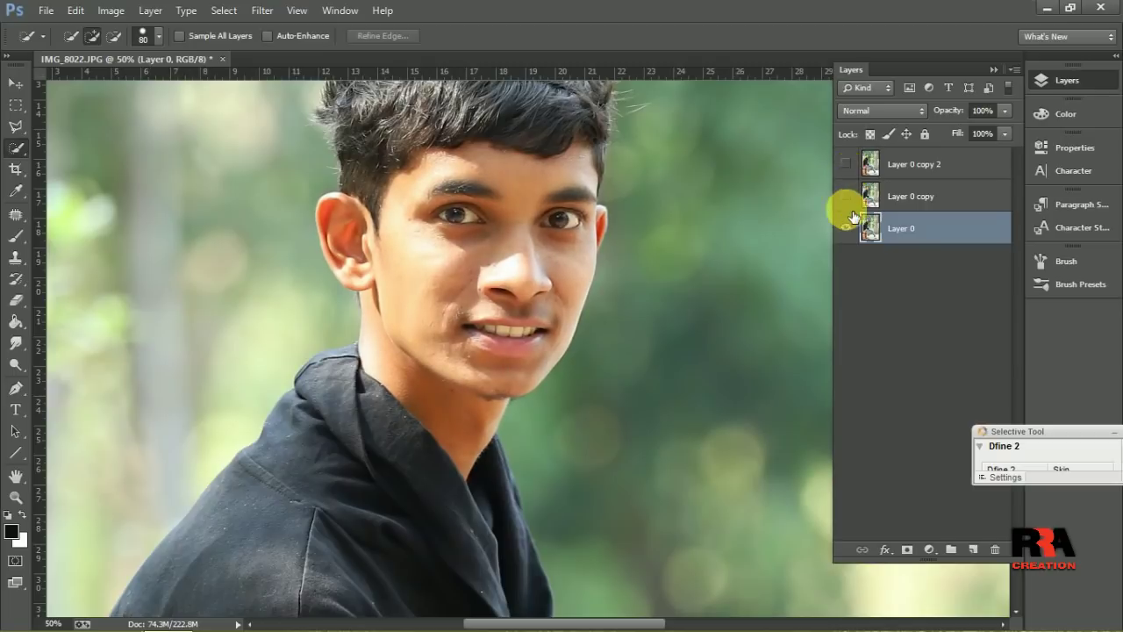
Step: Make all layers visible again with Layer 0 copy 2 active, zoomed out
click(847, 197)
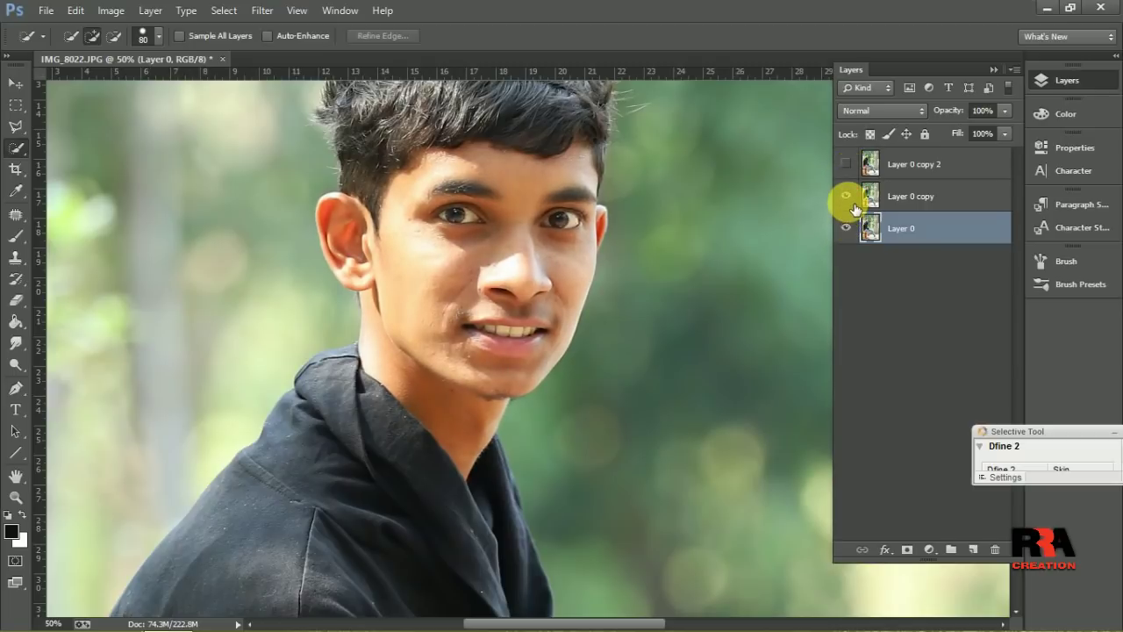
click(895, 164)
click(845, 164)
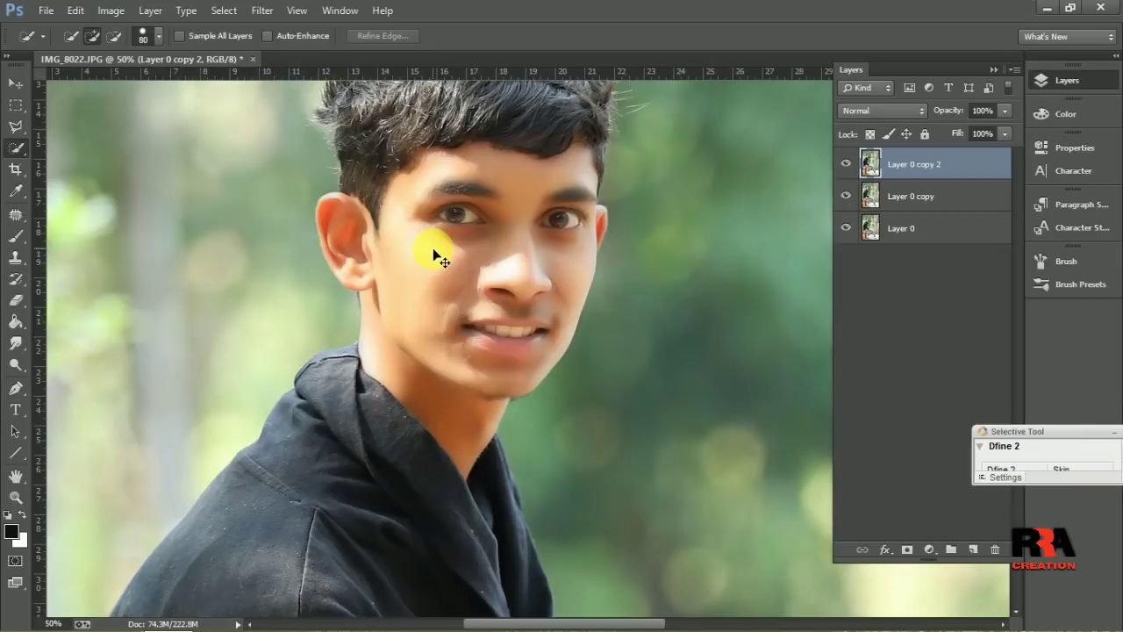
key(ctrl+minus)
Step: Quick-select the young man's hair, collar and shoulder on Layer 0 copy 2
scroll(443, 261, up, 1)
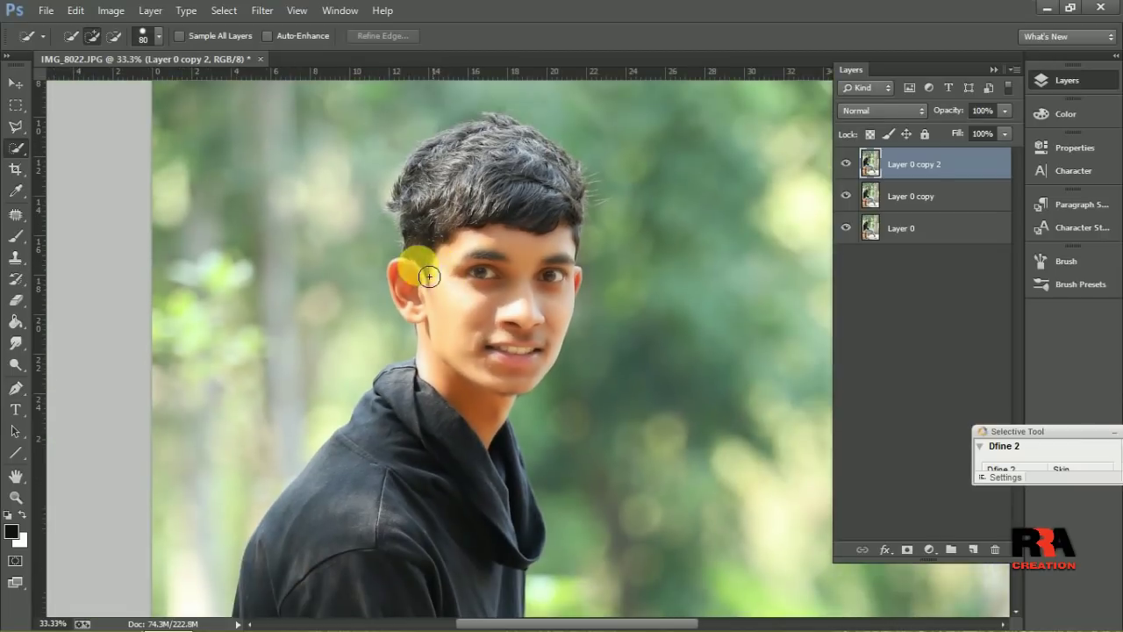
scroll(434, 261, up, 1)
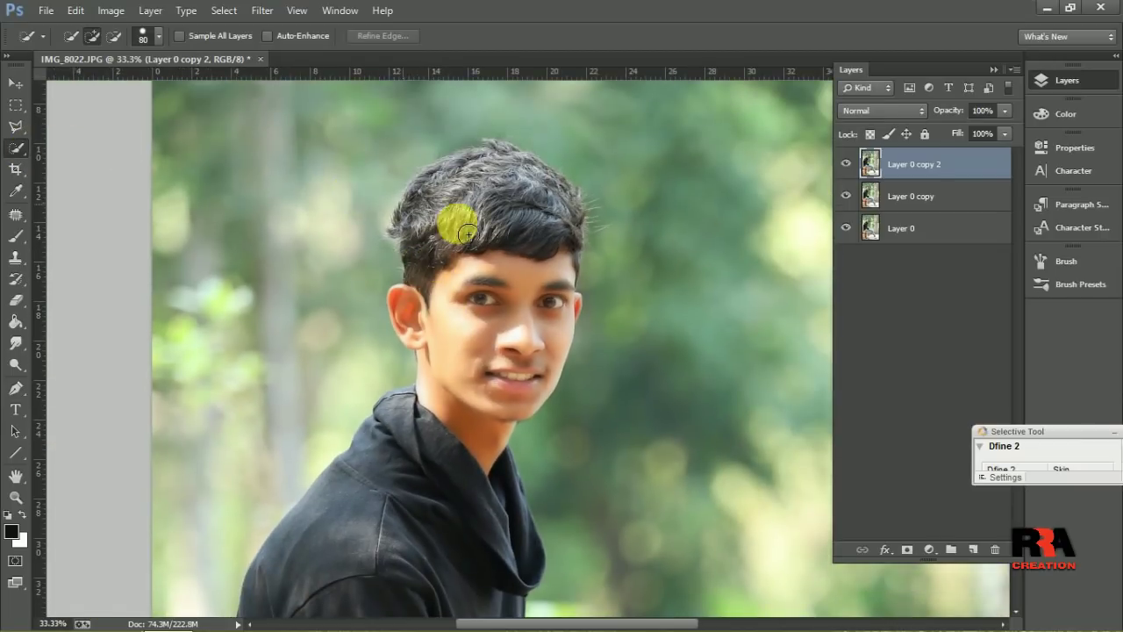
mouse_move(518, 162)
mouse_down()
mouse_move(476, 163)
mouse_move(418, 187)
mouse_move(406, 214)
mouse_move(422, 251)
mouse_move(400, 301)
mouse_move(408, 338)
mouse_up()
mouse_move(445, 391)
mouse_down()
mouse_move(428, 448)
mouse_move(446, 388)
mouse_up()
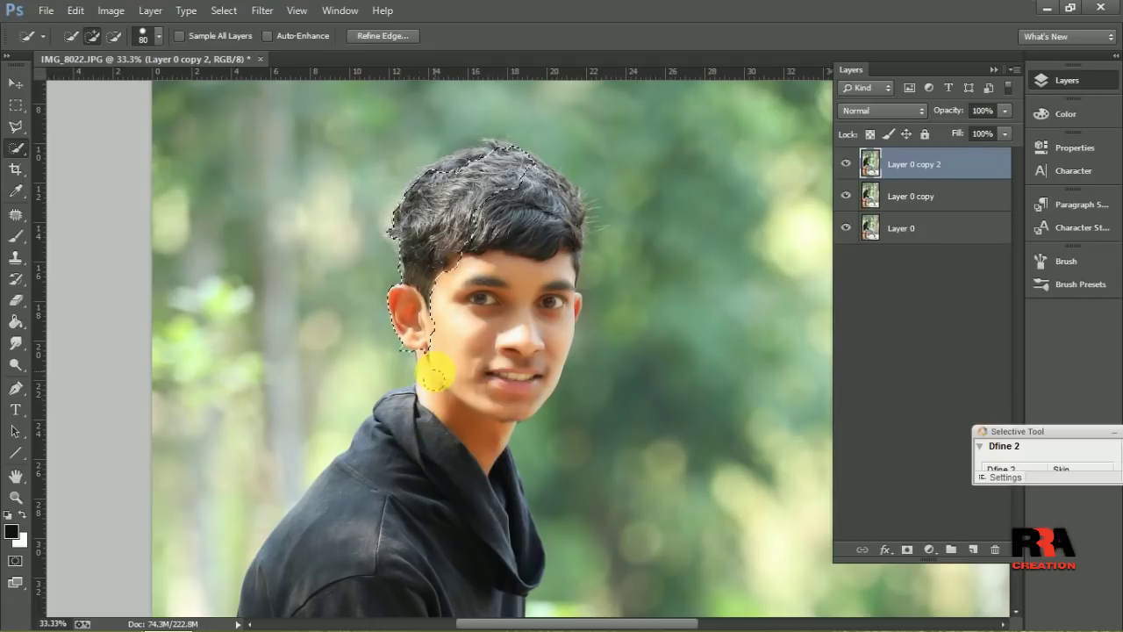
scroll(432, 373, down, 4)
mouse_move(436, 369)
mouse_down()
mouse_move(454, 286)
mouse_move(482, 254)
mouse_up()
scroll(482, 254, up, 1)
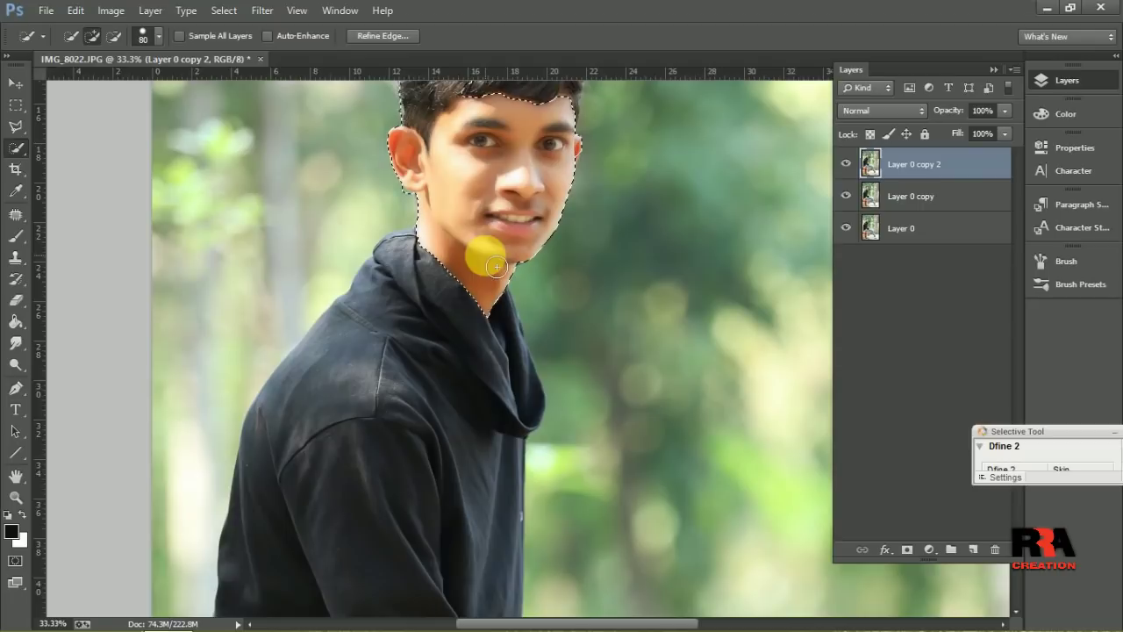
scroll(483, 251, down, 2)
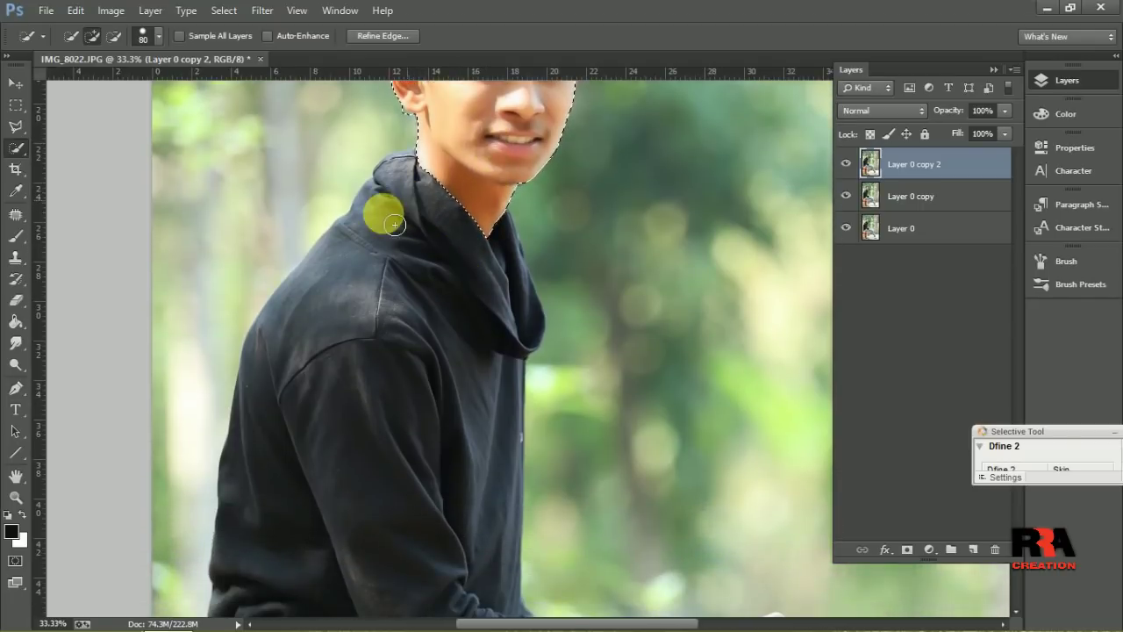
drag(304, 299, 330, 383)
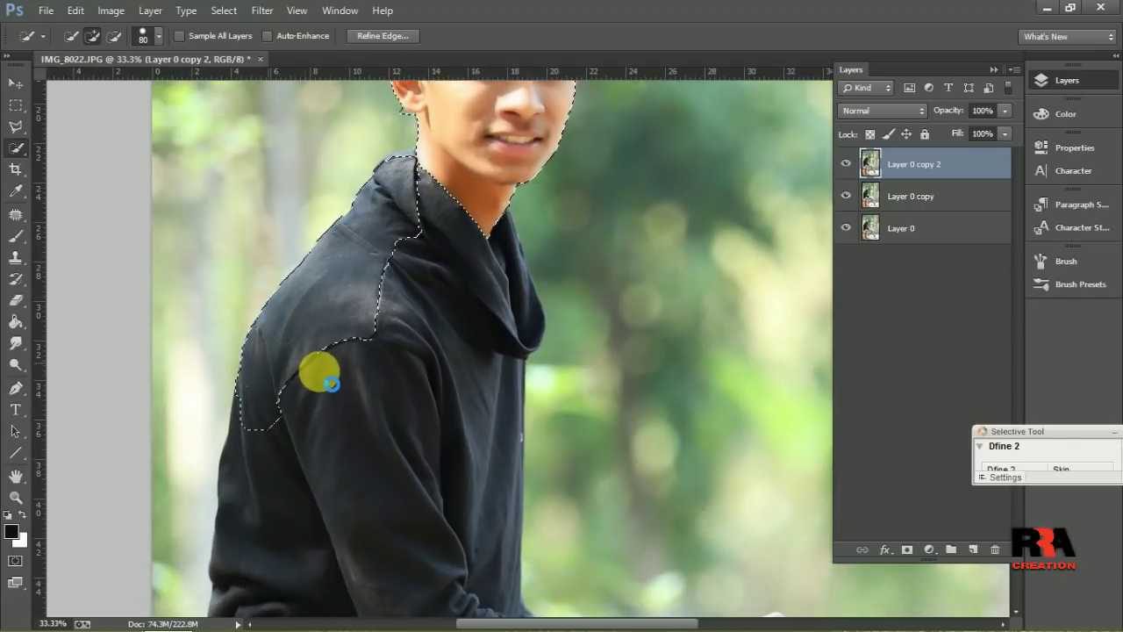
Step: Add the whole jacket and arm to the selection
scroll(343, 339, down, 3)
scroll(345, 343, down, 2)
scroll(319, 334, down, 1)
mouse_move(286, 216)
mouse_down()
mouse_move(433, 507)
mouse_move(425, 474)
mouse_up()
Step: Add the bench top, leg and jeans, tidying the edge along the seat
scroll(394, 457, down, 5)
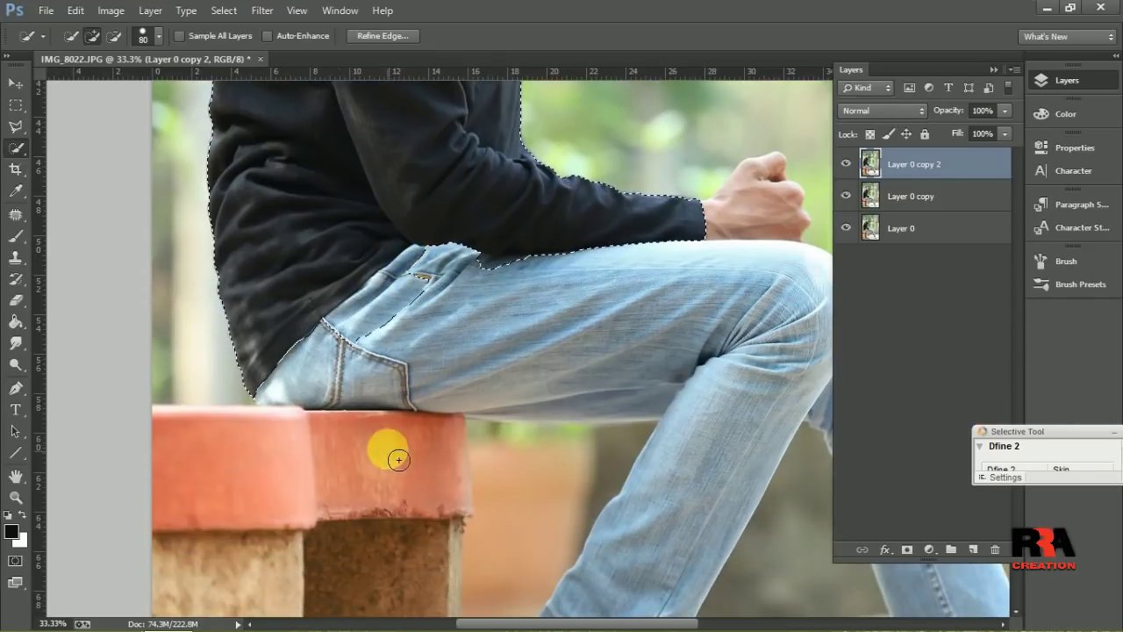
scroll(319, 389, down, 1)
scroll(333, 377, down, 2)
scroll(343, 363, down, 2)
drag(343, 285, 271, 517)
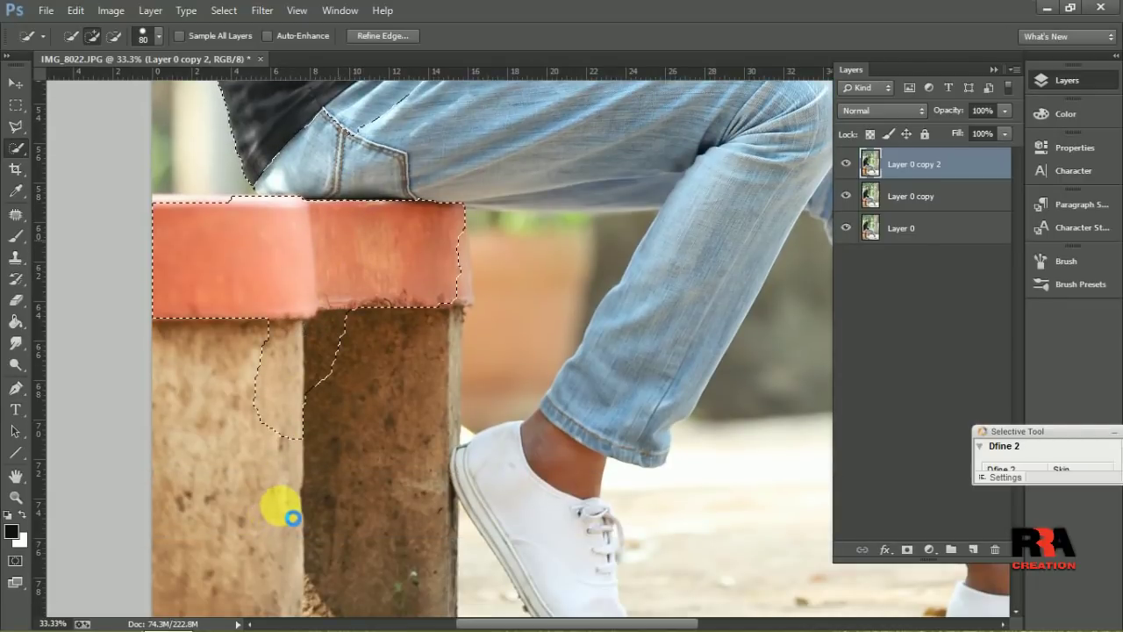
mouse_move(286, 506)
mouse_down()
mouse_move(338, 224)
mouse_move(311, 214)
mouse_move(271, 155)
mouse_move(271, 201)
mouse_move(339, 217)
mouse_move(389, 173)
mouse_move(709, 157)
mouse_move(732, 179)
mouse_move(709, 213)
mouse_up()
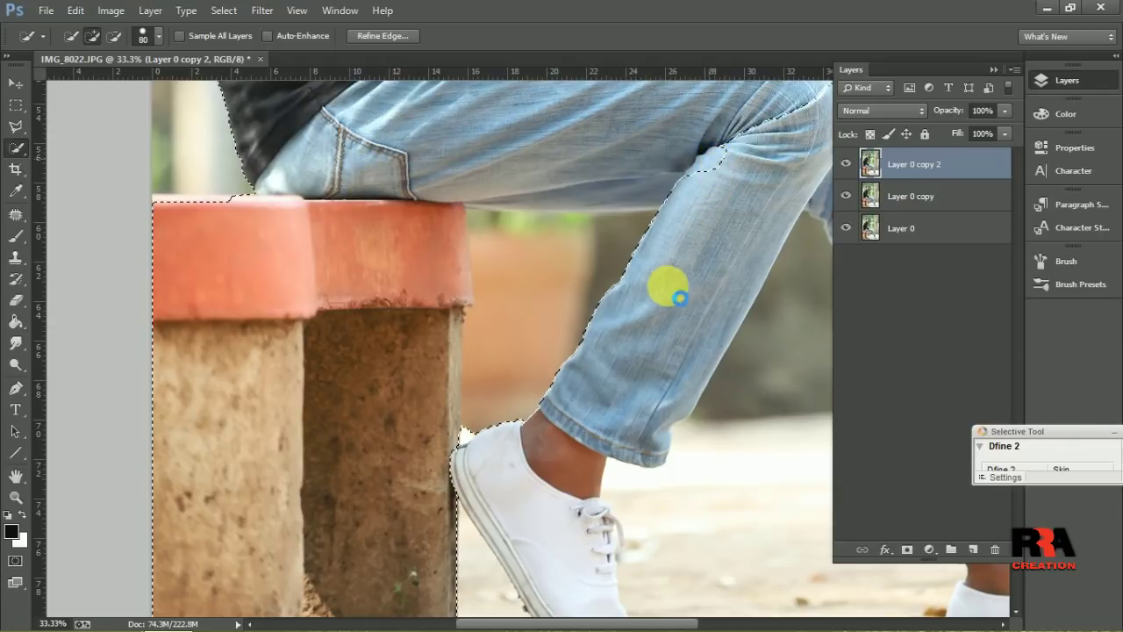
mouse_move(203, 229)
mouse_down()
mouse_move(155, 205)
mouse_move(195, 212)
mouse_up()
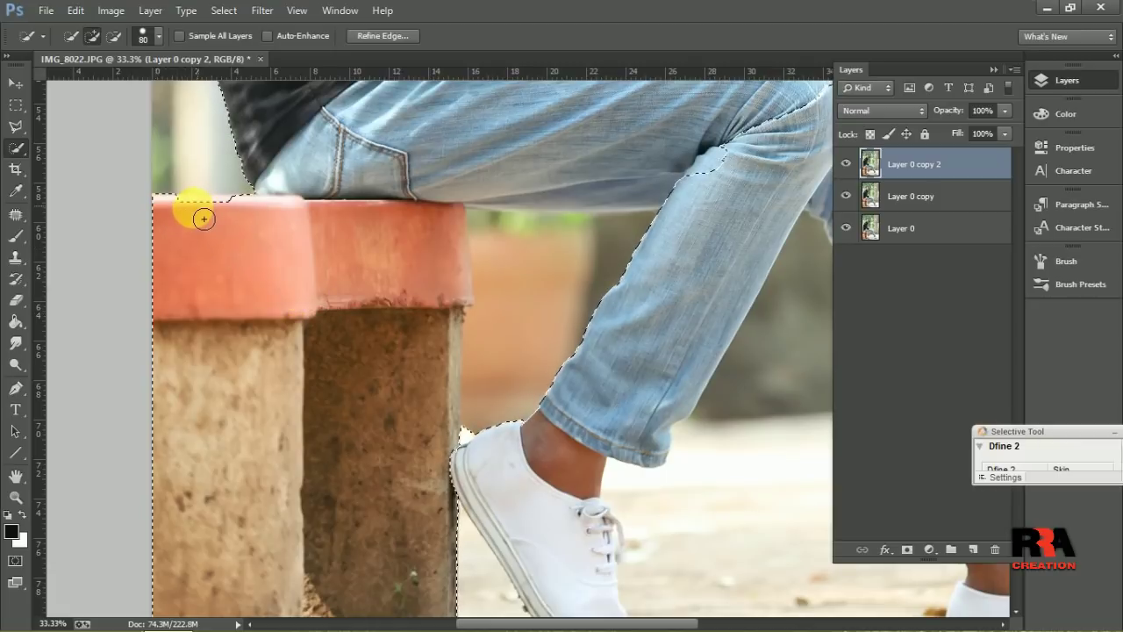
drag(204, 219, 216, 218)
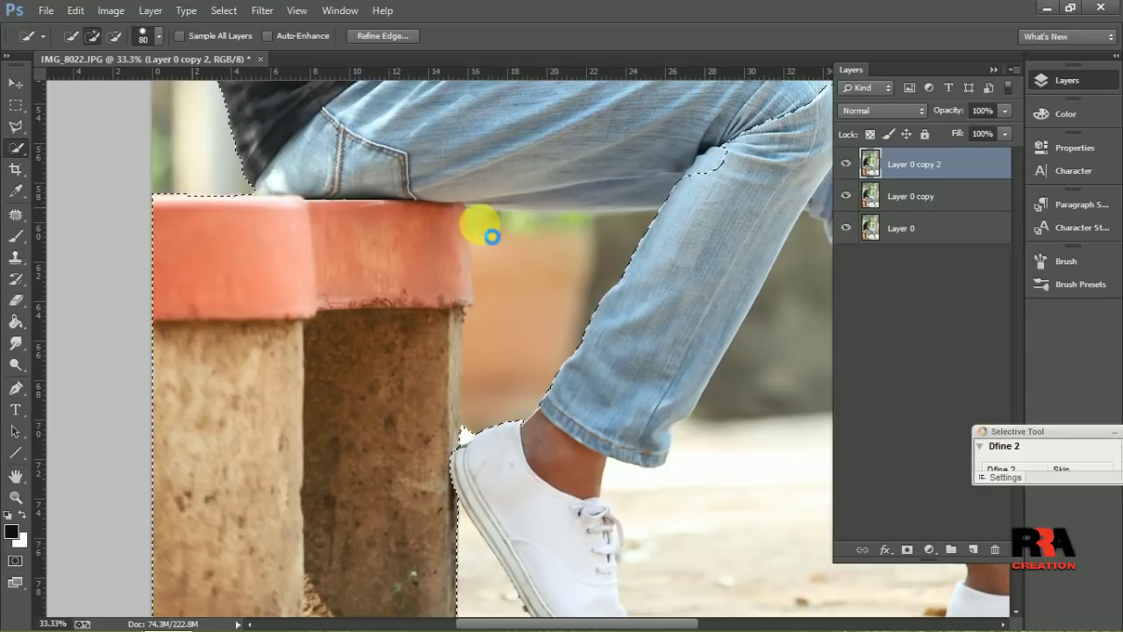
scroll(666, 230, down, 1)
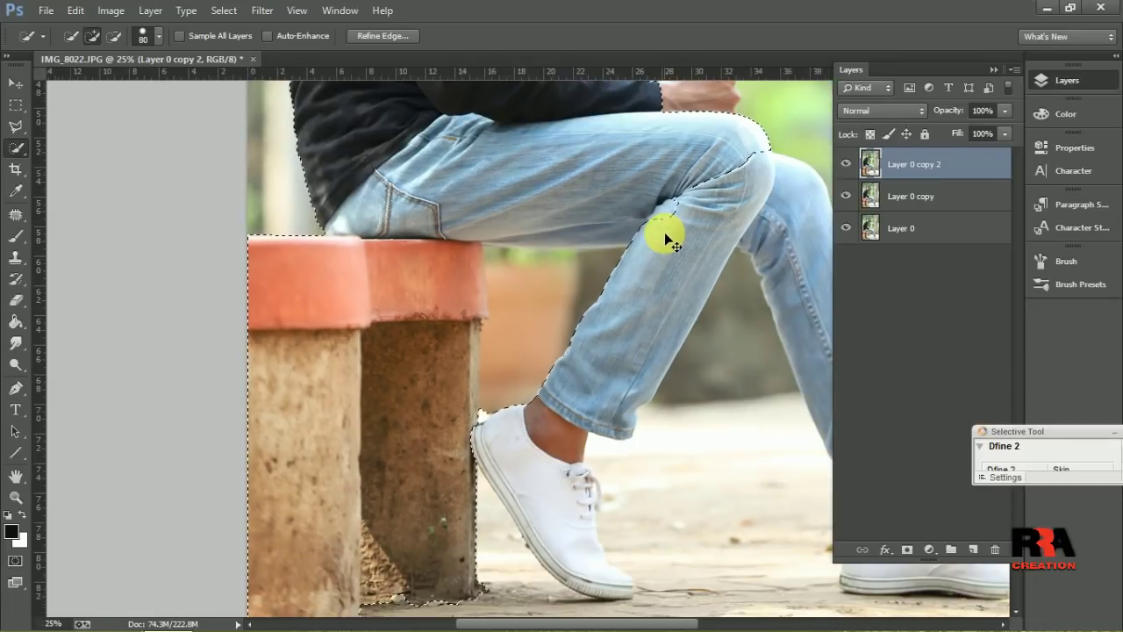
Step: Add the clenched fist, shin, knee and left white shoe to the selection
scroll(664, 232, down, 1)
scroll(664, 231, down, 1)
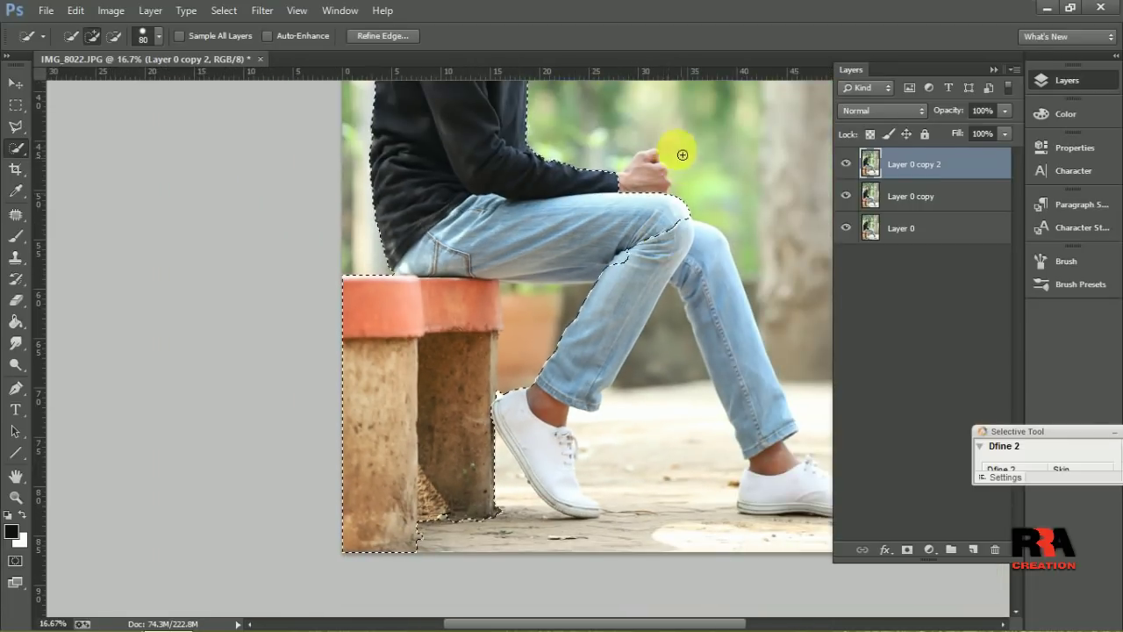
mouse_move(646, 164)
mouse_down()
mouse_move(630, 199)
mouse_move(684, 242)
mouse_move(788, 436)
mouse_move(759, 409)
mouse_up()
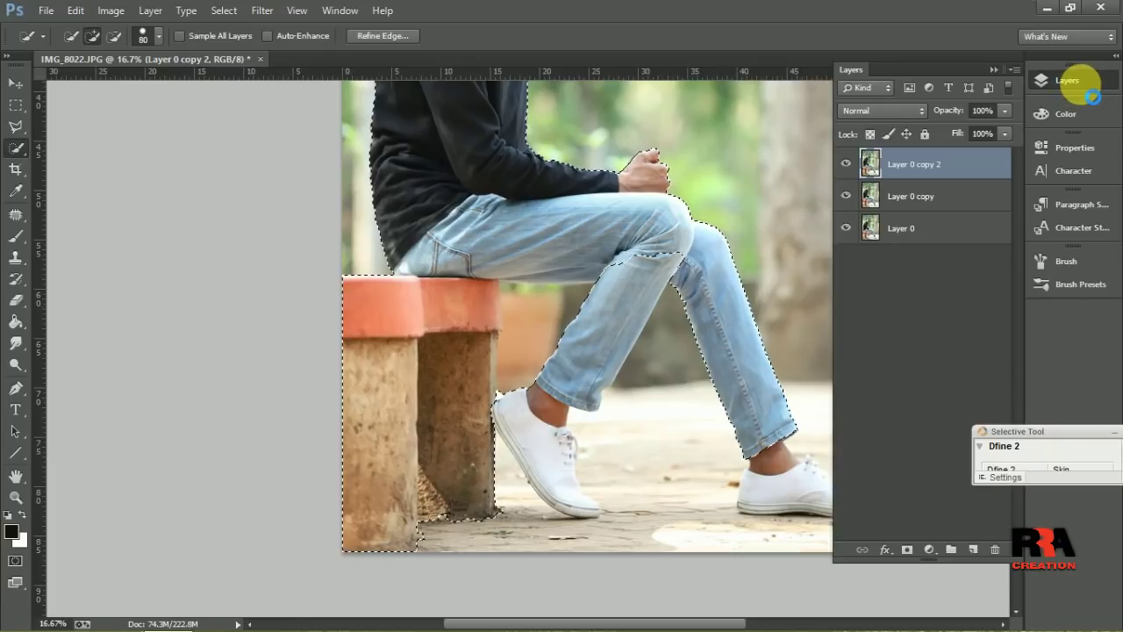
click(678, 253)
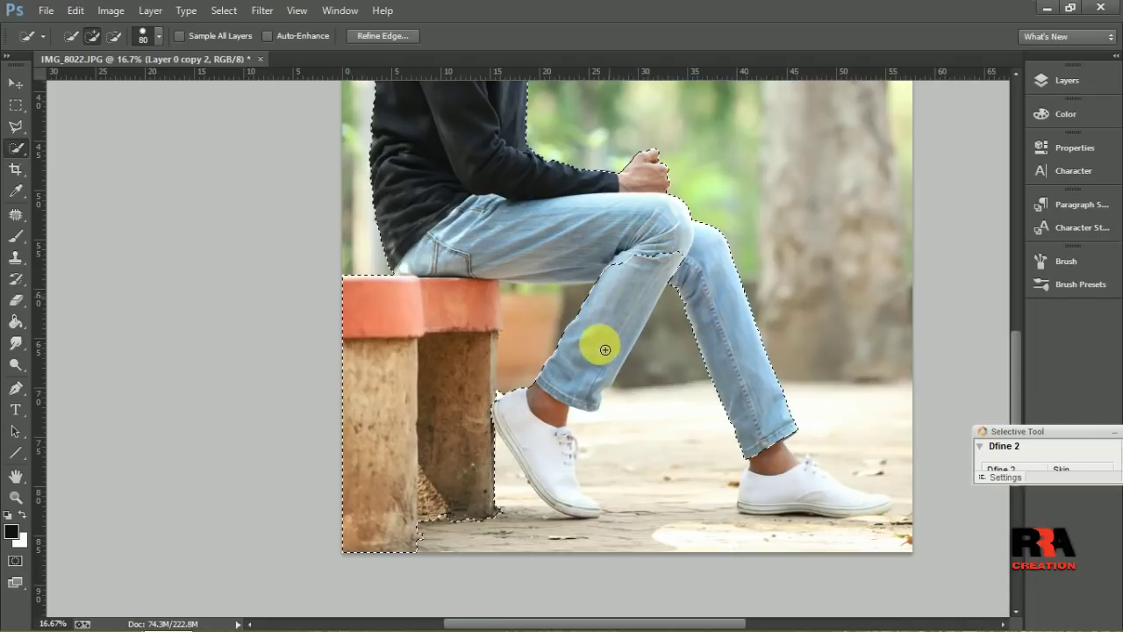
drag(579, 362, 590, 375)
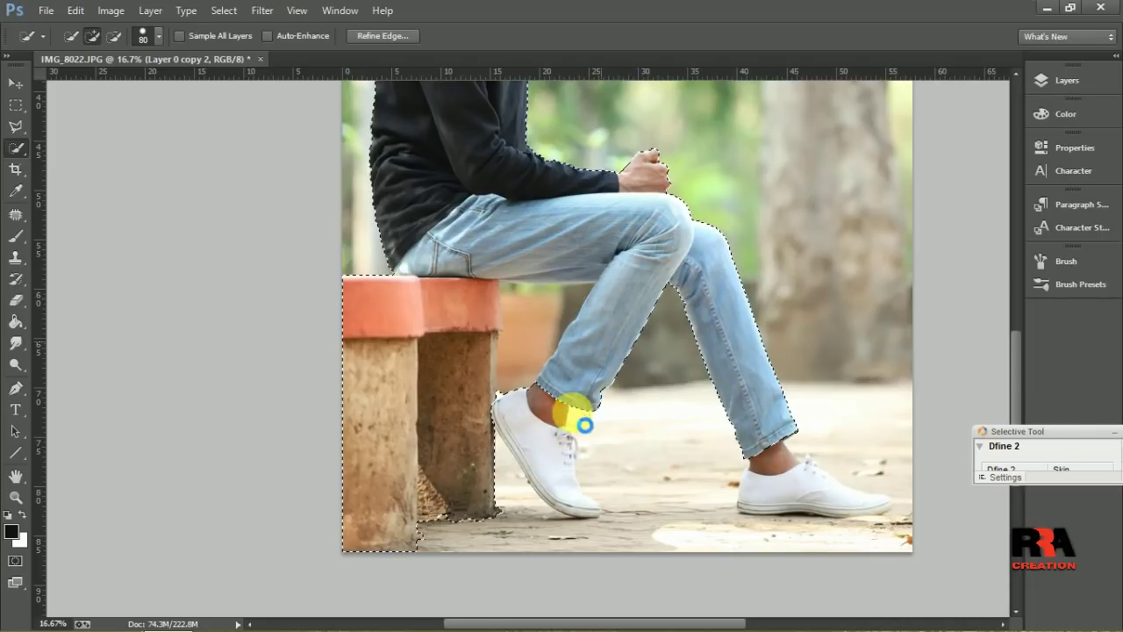
drag(568, 503, 584, 508)
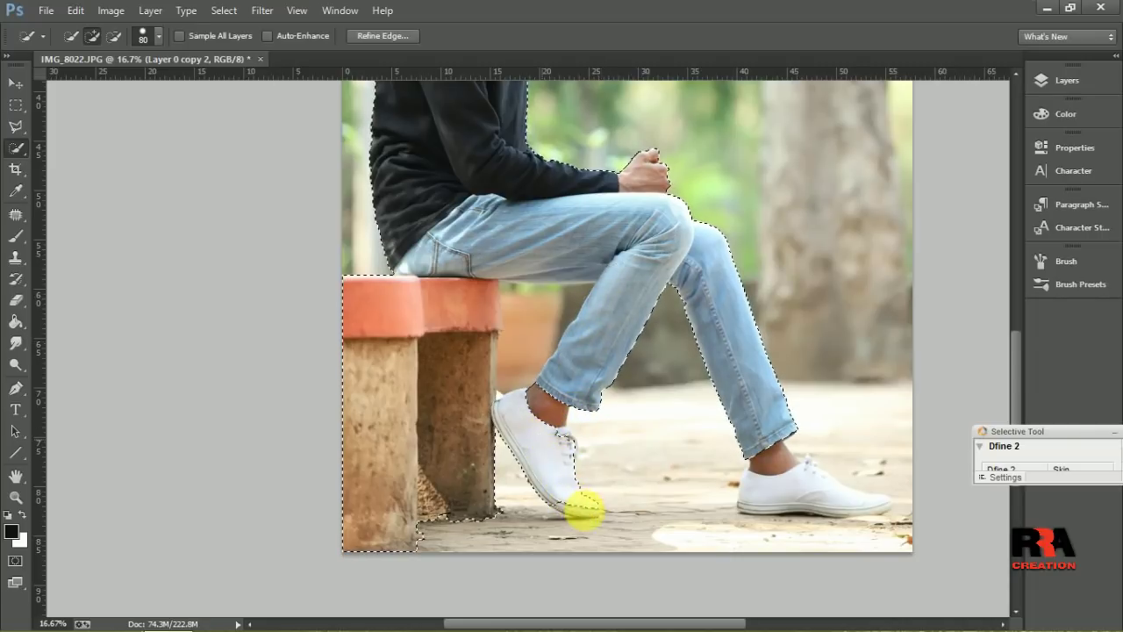
Step: Add the whole right white shoe, including sole, toe and ankle edge
click(782, 481)
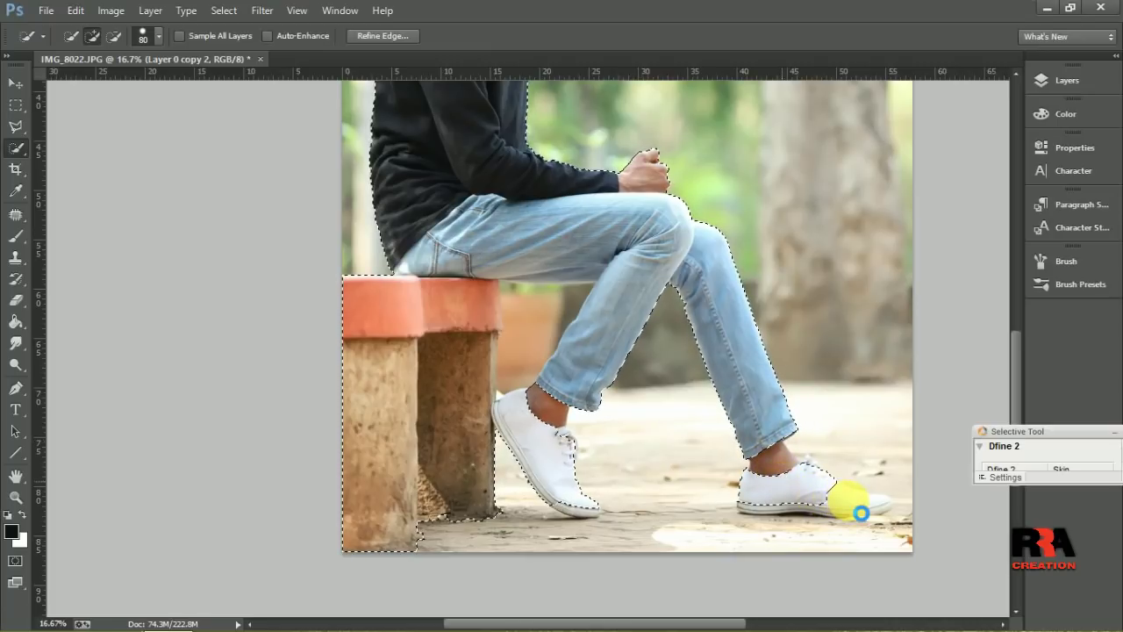
drag(846, 507, 865, 503)
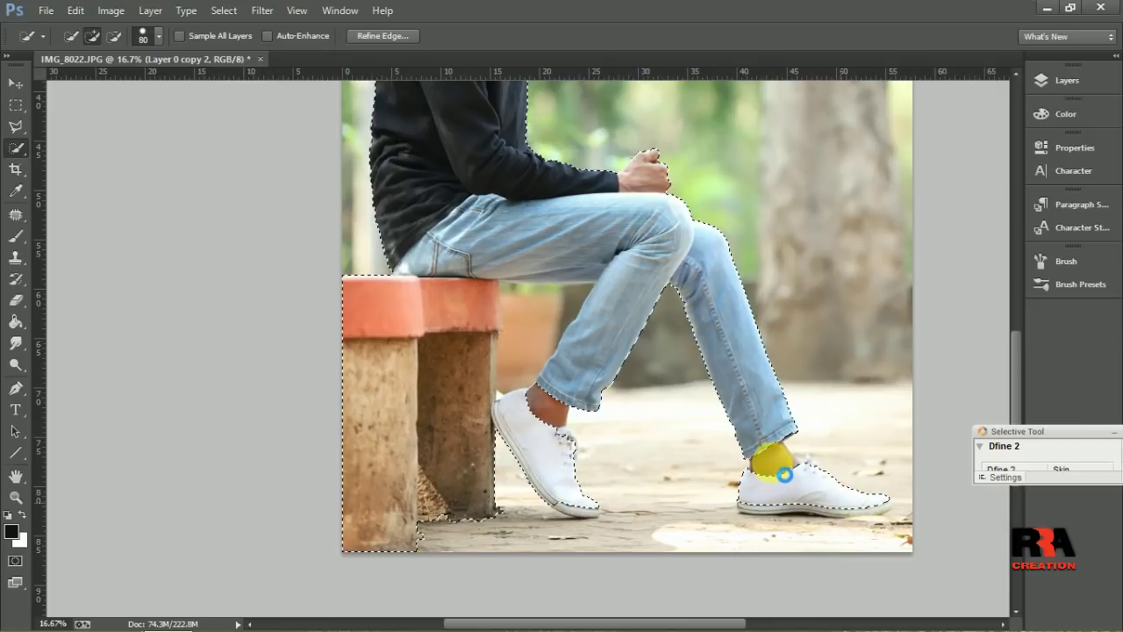
click(787, 493)
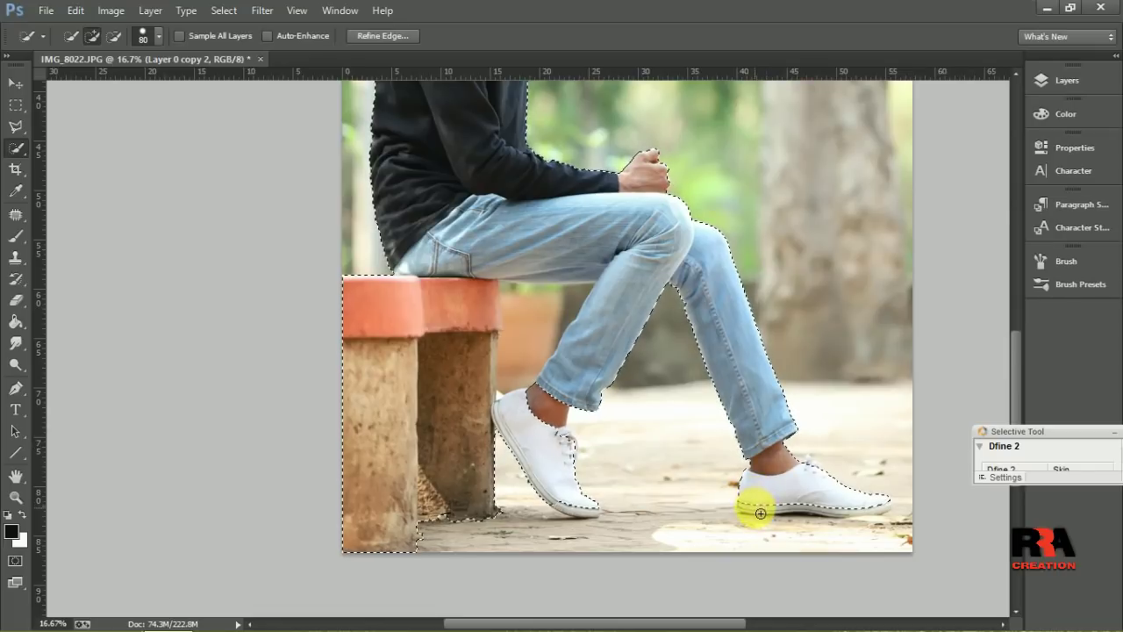
click(819, 517)
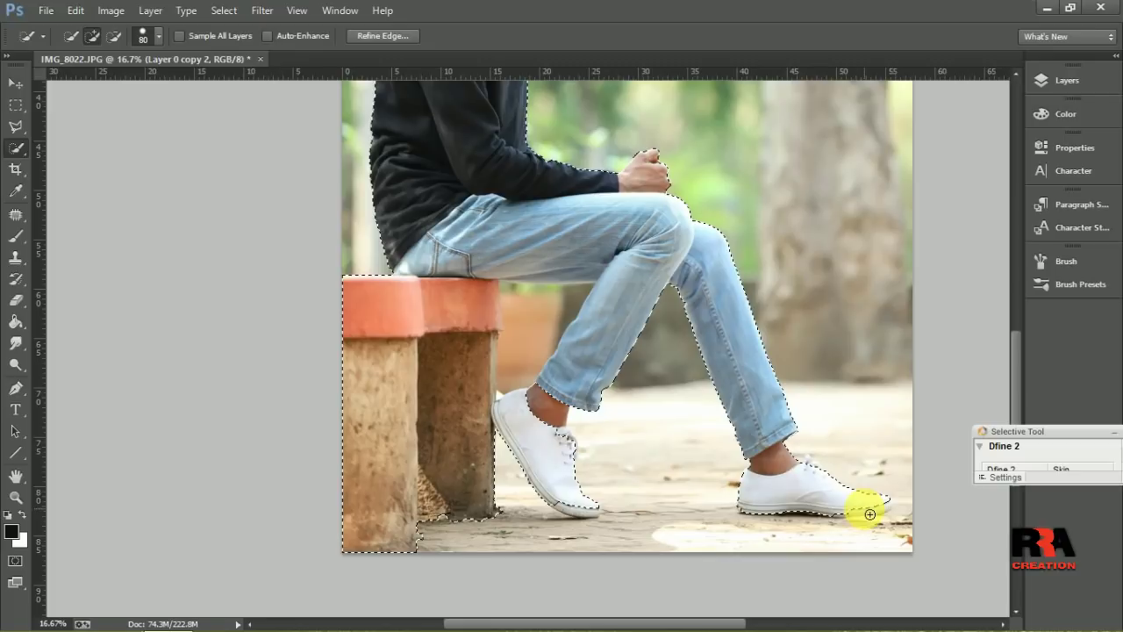
click(900, 521)
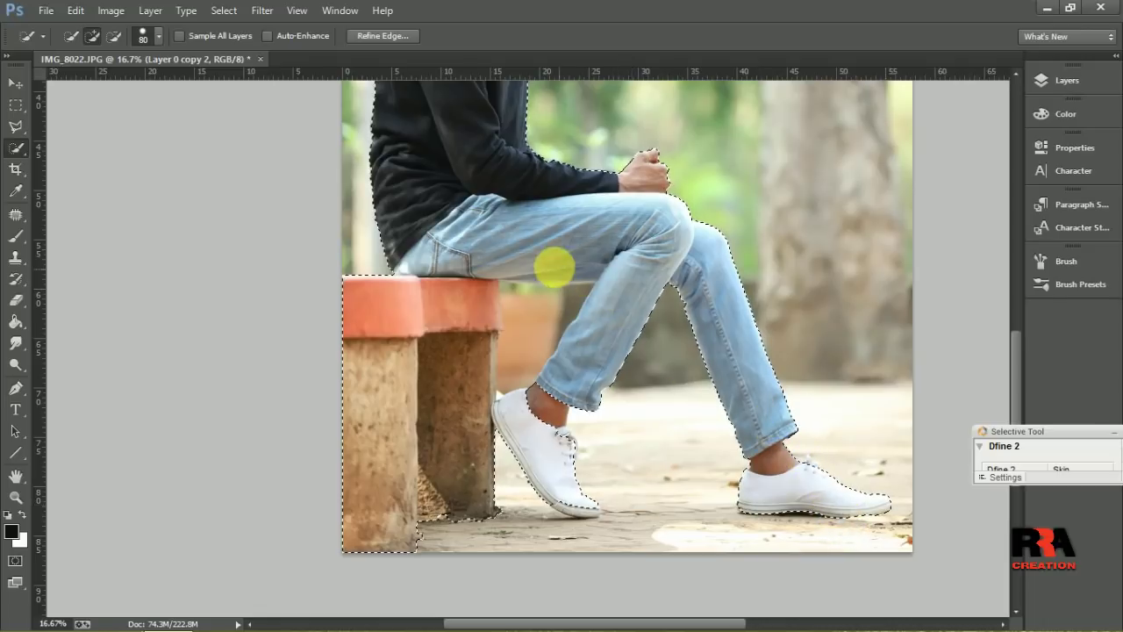
scroll(428, 252, up, 2)
scroll(428, 252, up, 4)
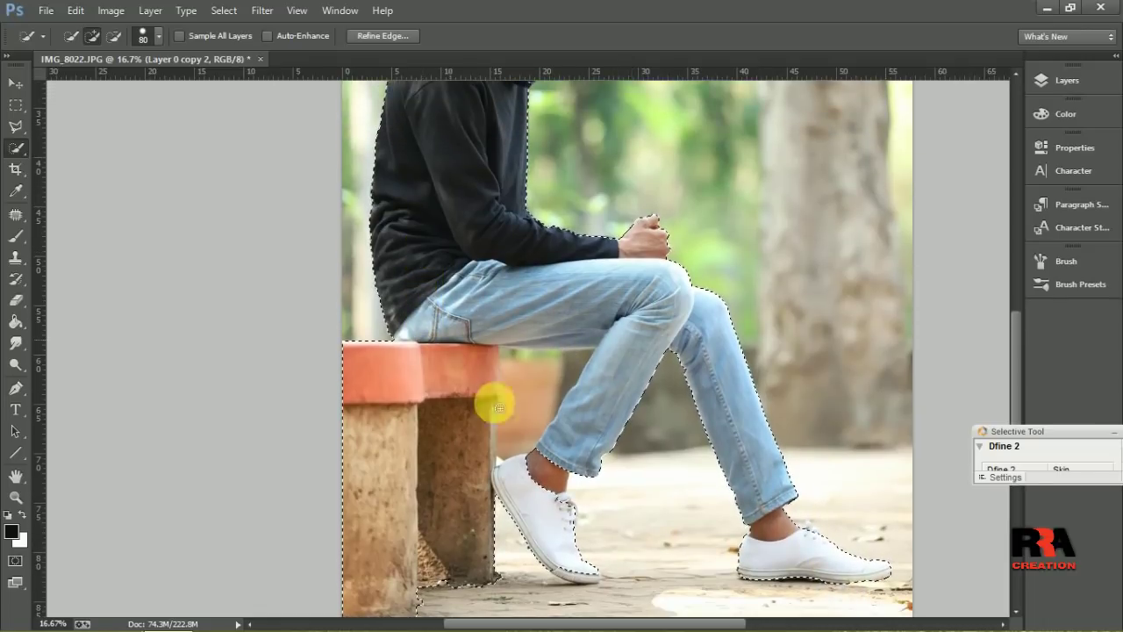
scroll(526, 430, down, 1)
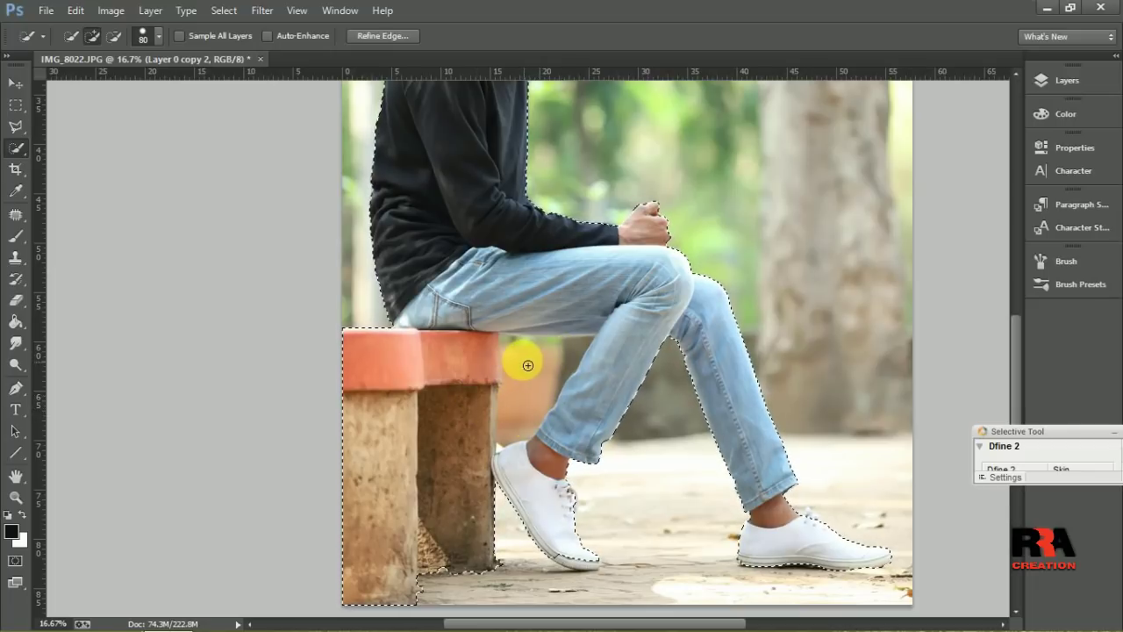
scroll(521, 358, up, 2)
scroll(527, 363, up, 1)
scroll(527, 363, up, 1)
scroll(527, 363, up, 1)
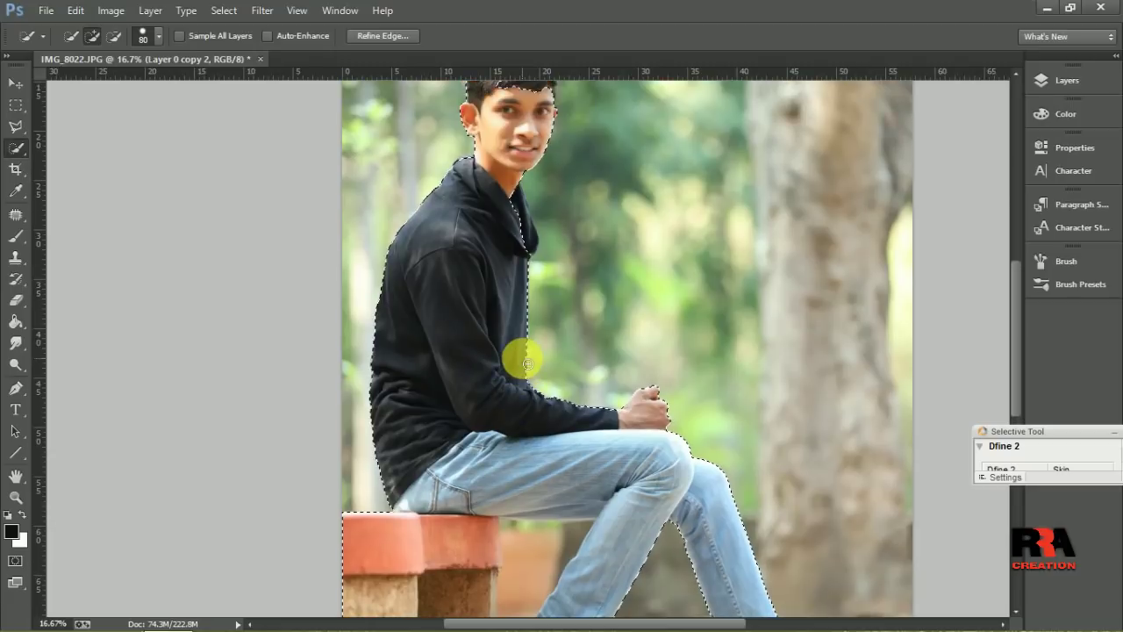
scroll(529, 360, up, 1)
scroll(515, 349, up, 1)
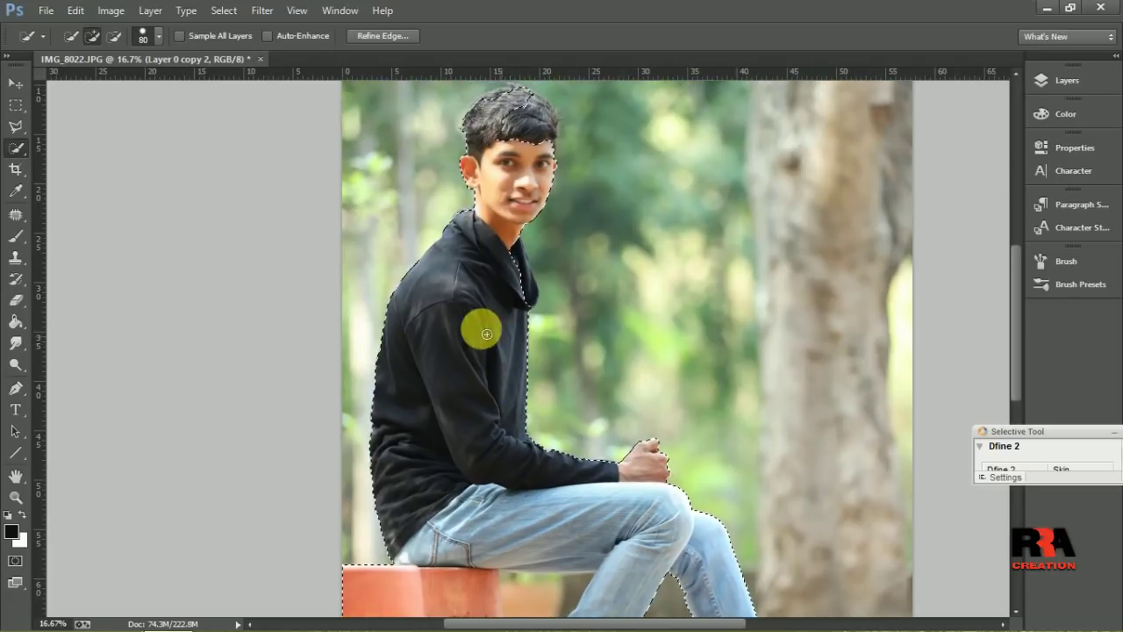
Step: Zoom in and add the collar and neck to the selection
click(16, 497)
click(534, 226)
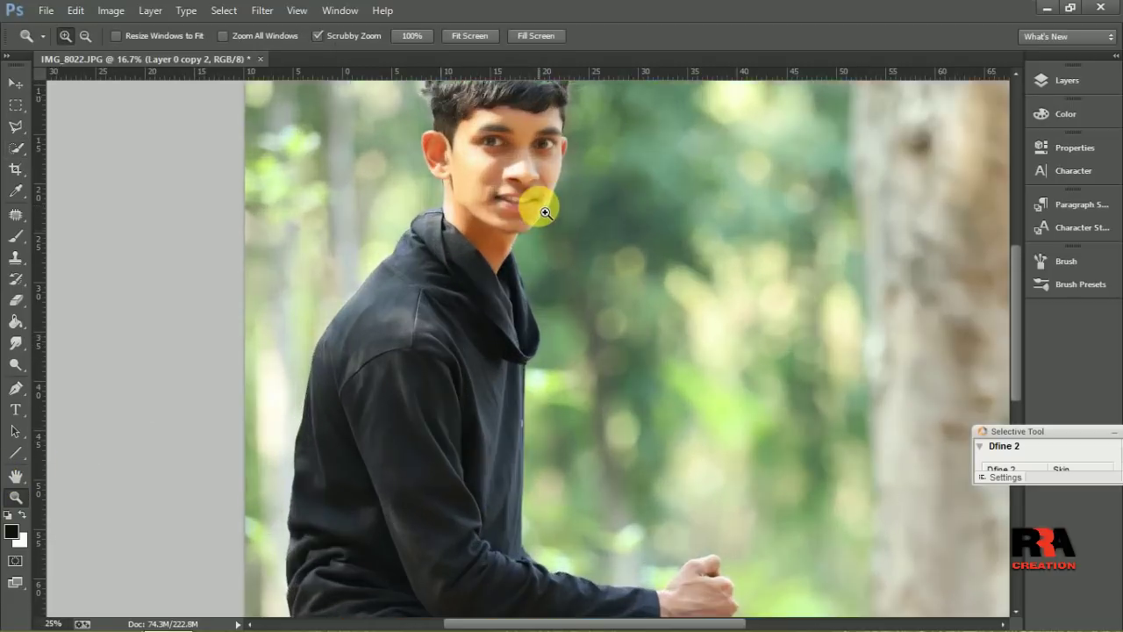
click(16, 147)
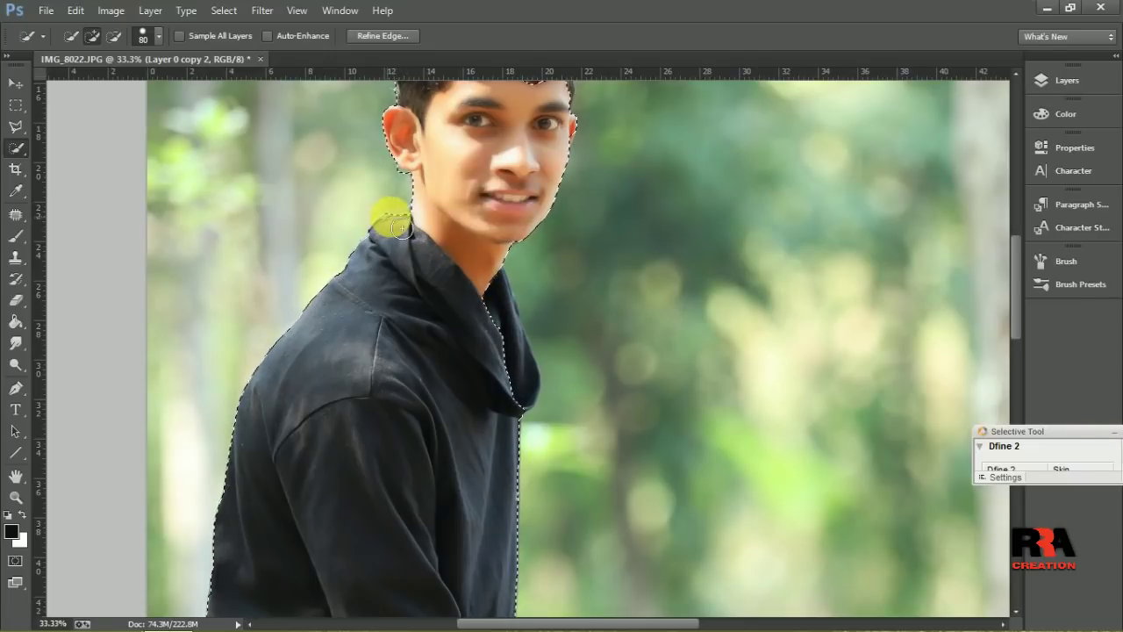
mouse_move(413, 230)
mouse_down()
mouse_move(487, 304)
mouse_move(505, 304)
mouse_move(531, 388)
mouse_move(523, 333)
mouse_up()
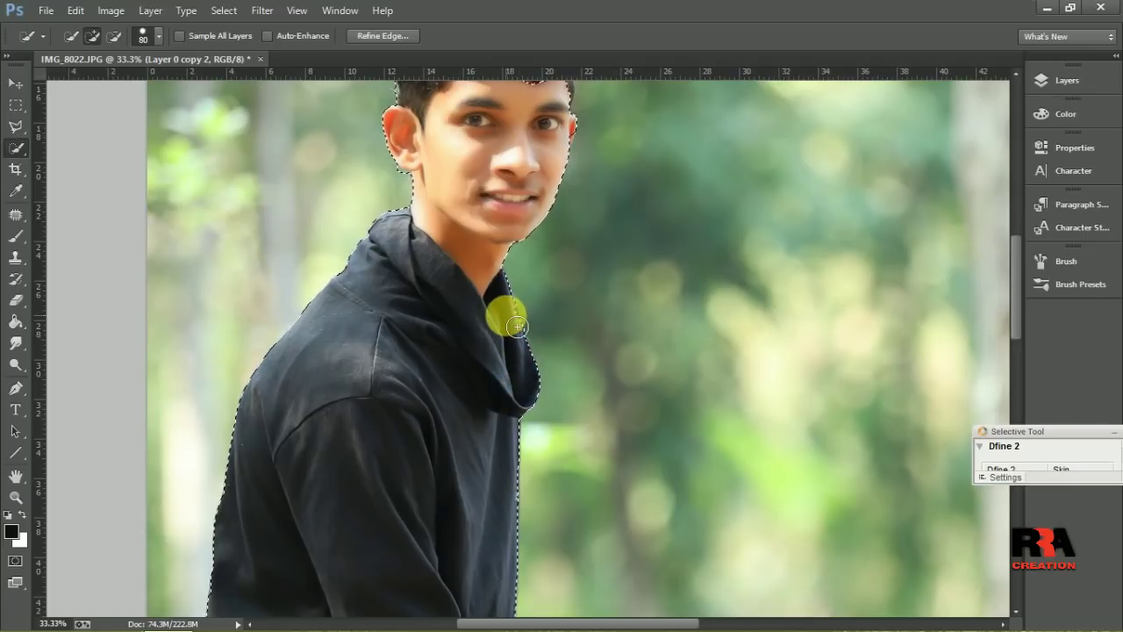
mouse_move(516, 326)
mouse_down()
mouse_move(493, 387)
mouse_move(503, 326)
mouse_move(519, 330)
mouse_move(490, 348)
mouse_move(493, 274)
mouse_move(516, 246)
mouse_up()
Step: Extend the selection over all of the hair up to the hairline
scroll(518, 244, up, 3)
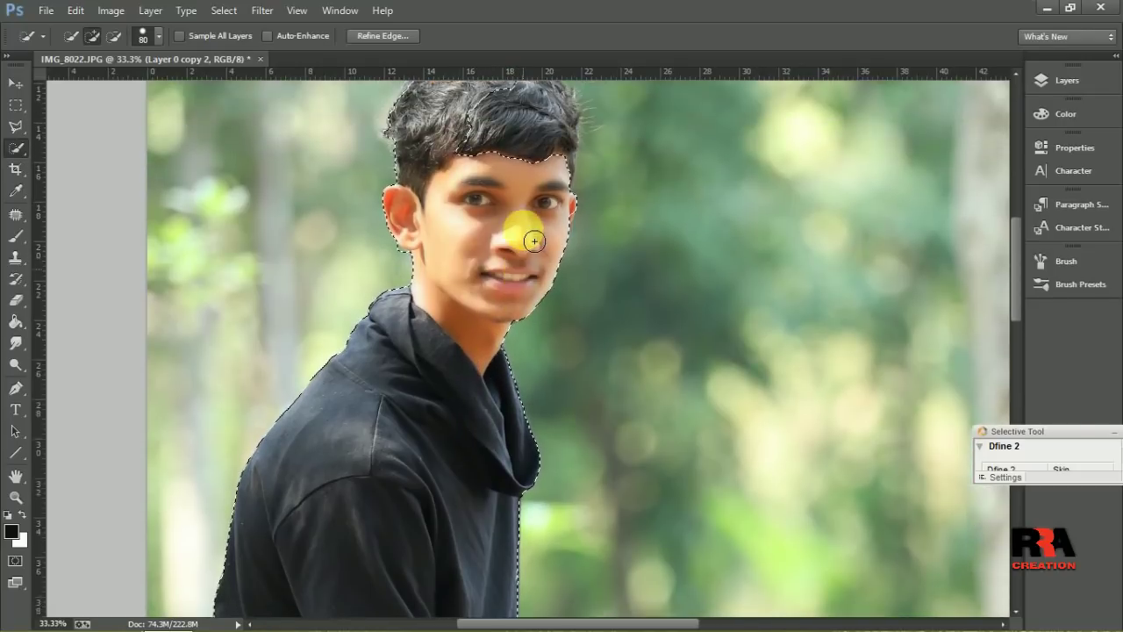
scroll(531, 238, up, 3)
mouse_move(521, 230)
mouse_down()
mouse_move(459, 148)
mouse_move(444, 158)
mouse_up()
click(447, 162)
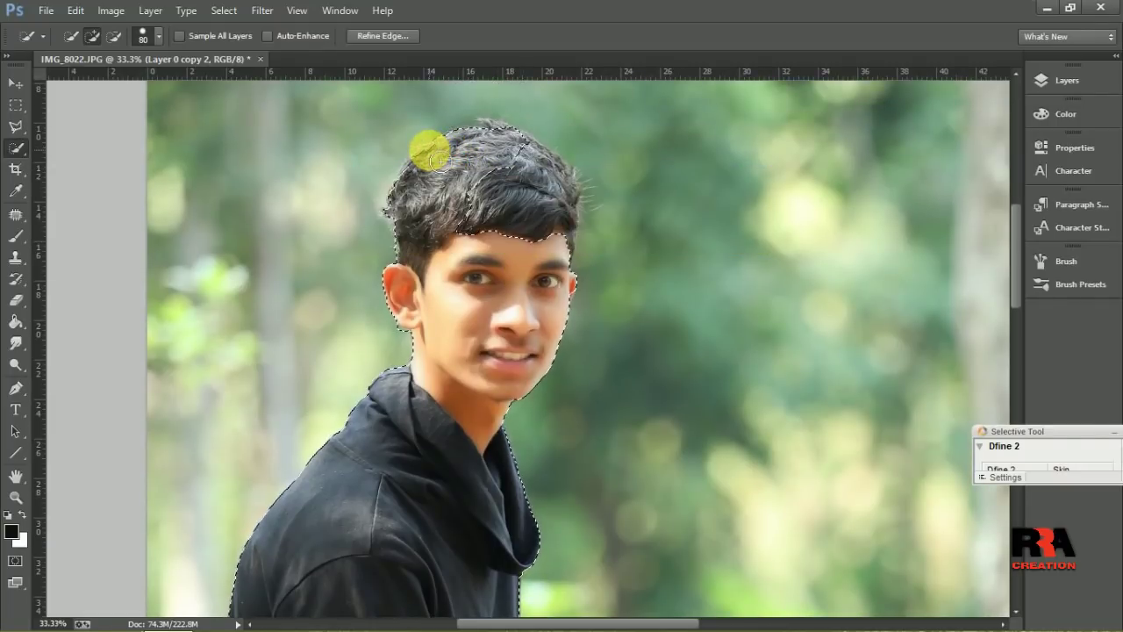
click(426, 158)
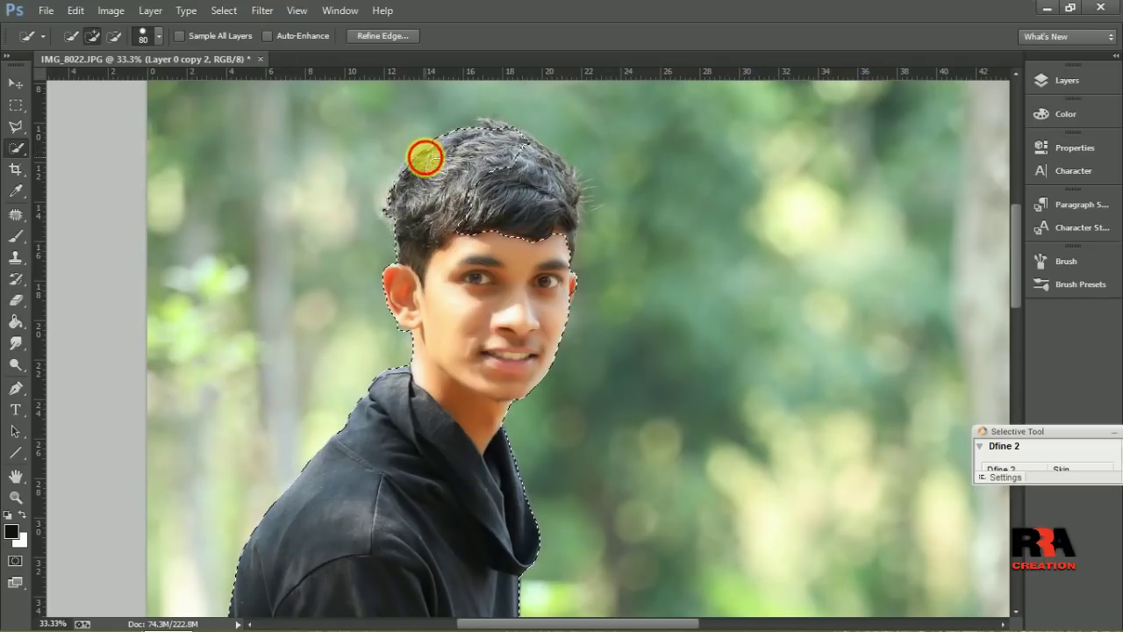
click(538, 180)
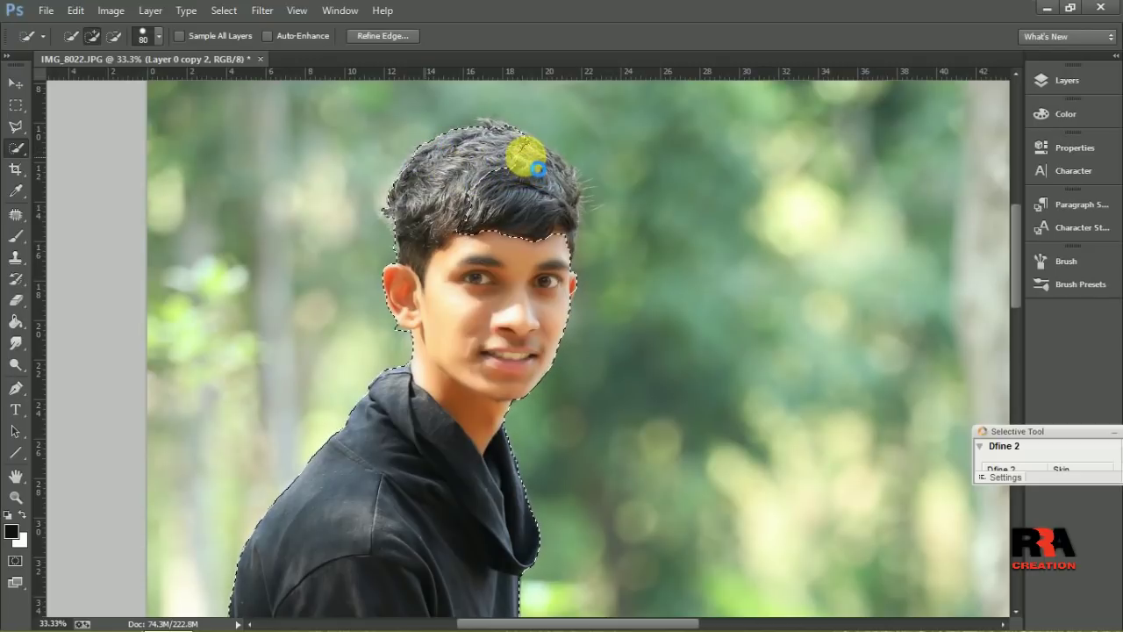
click(526, 153)
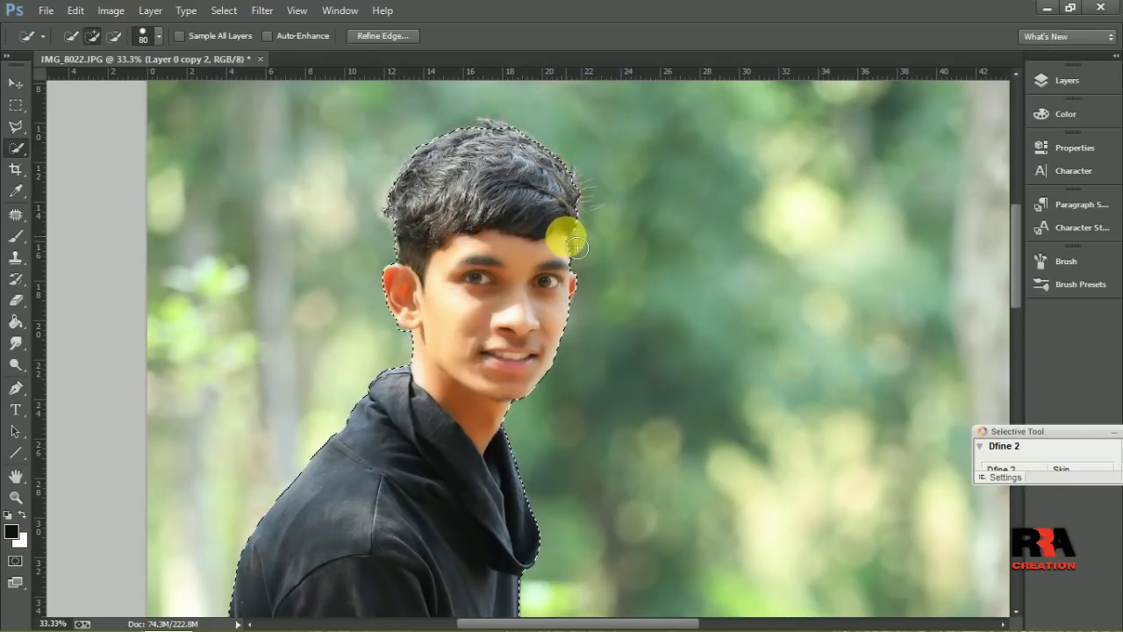
click(14, 400)
click(35, 511)
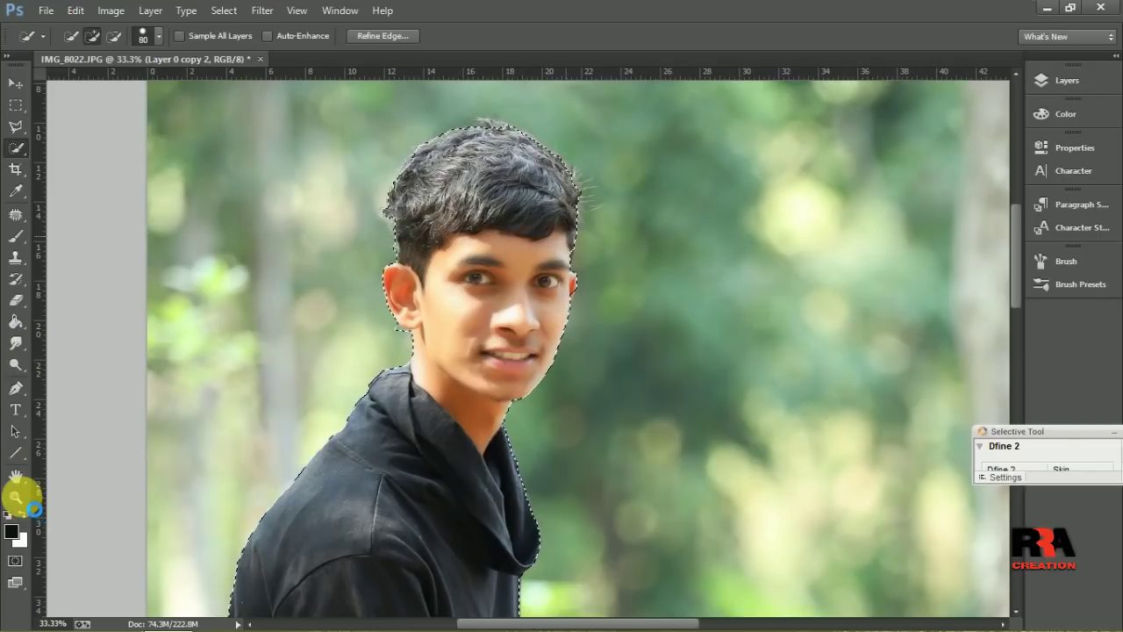
click(16, 497)
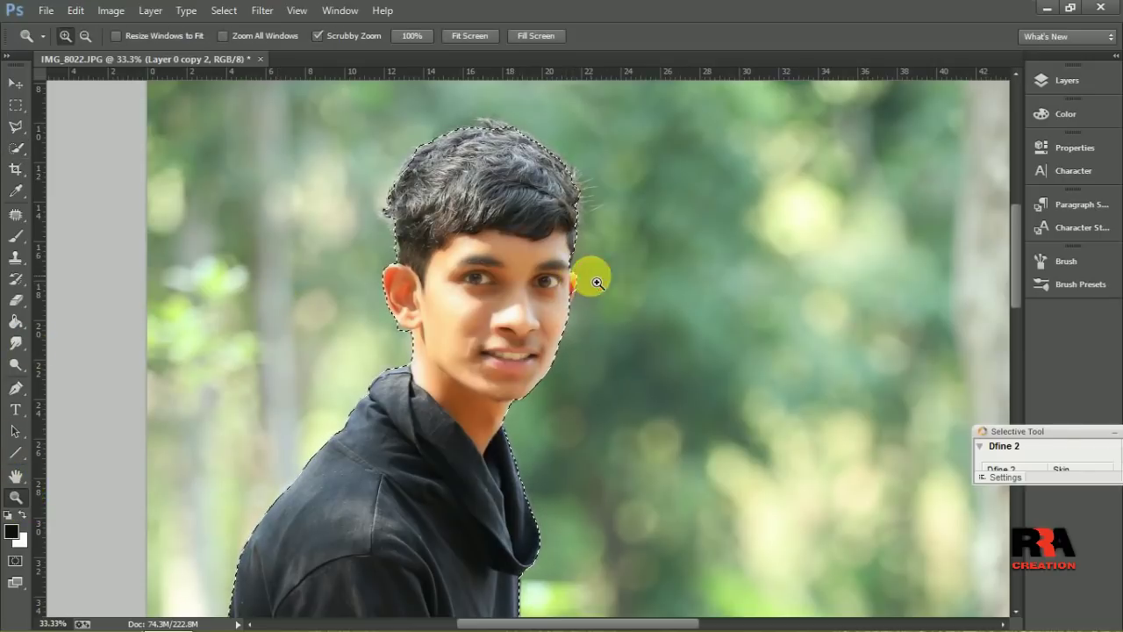
click(598, 306)
Step: Refine the selection edge along the ear and cheek at high zoom
click(564, 326)
click(469, 388)
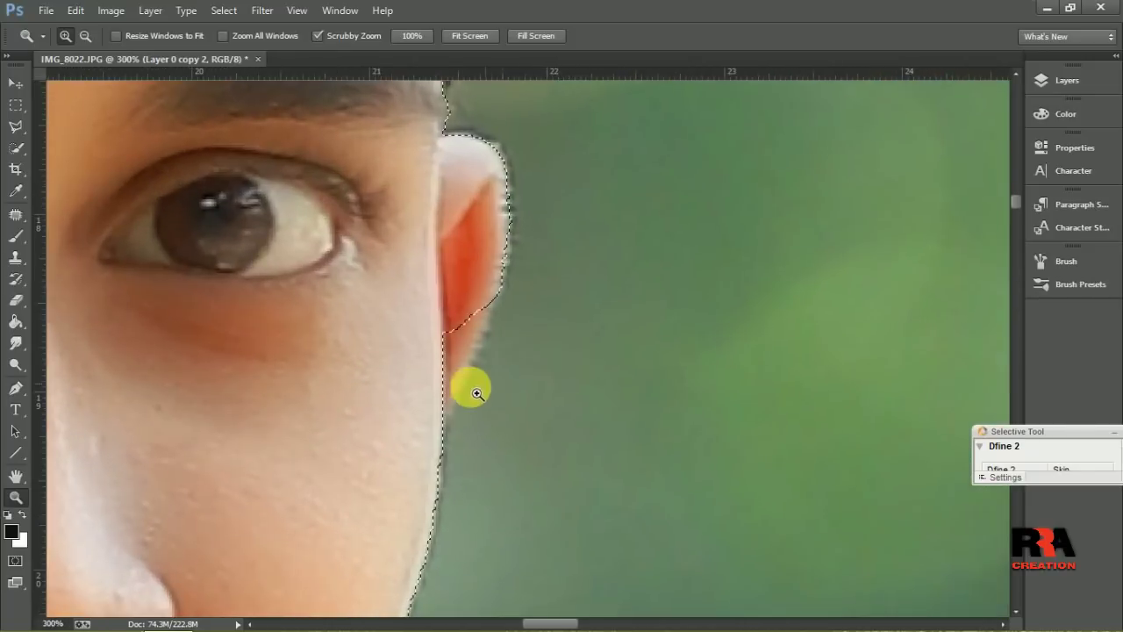
click(16, 147)
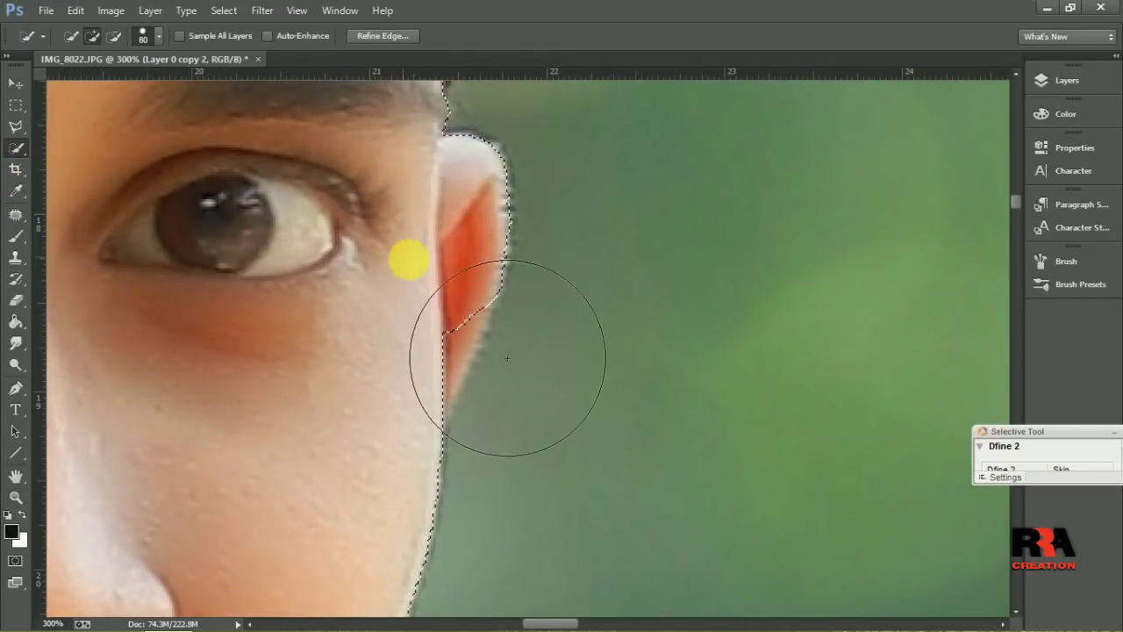
click(487, 384)
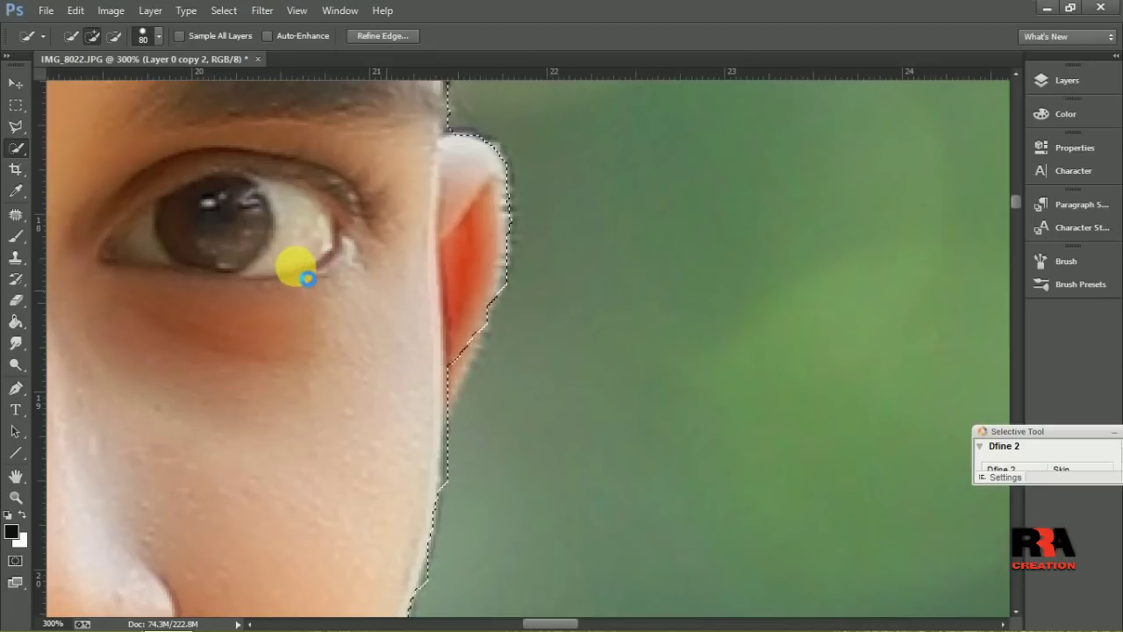
click(457, 429)
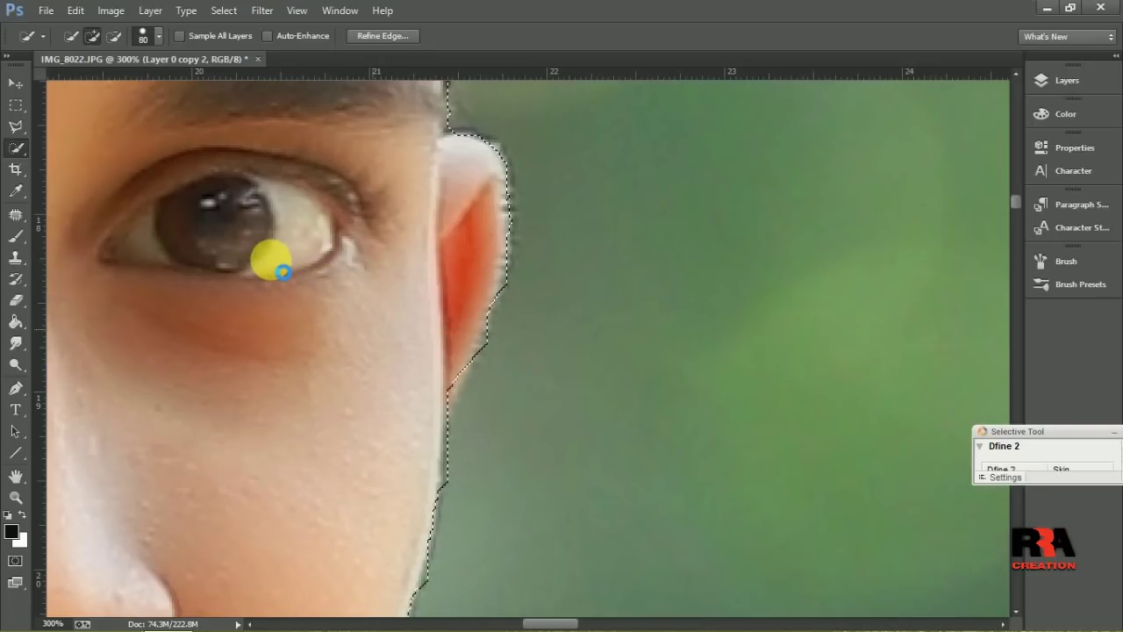
Step: Add the stray hair strands along the head's edge to the selection
scroll(326, 313, up, 2)
scroll(349, 340, up, 5)
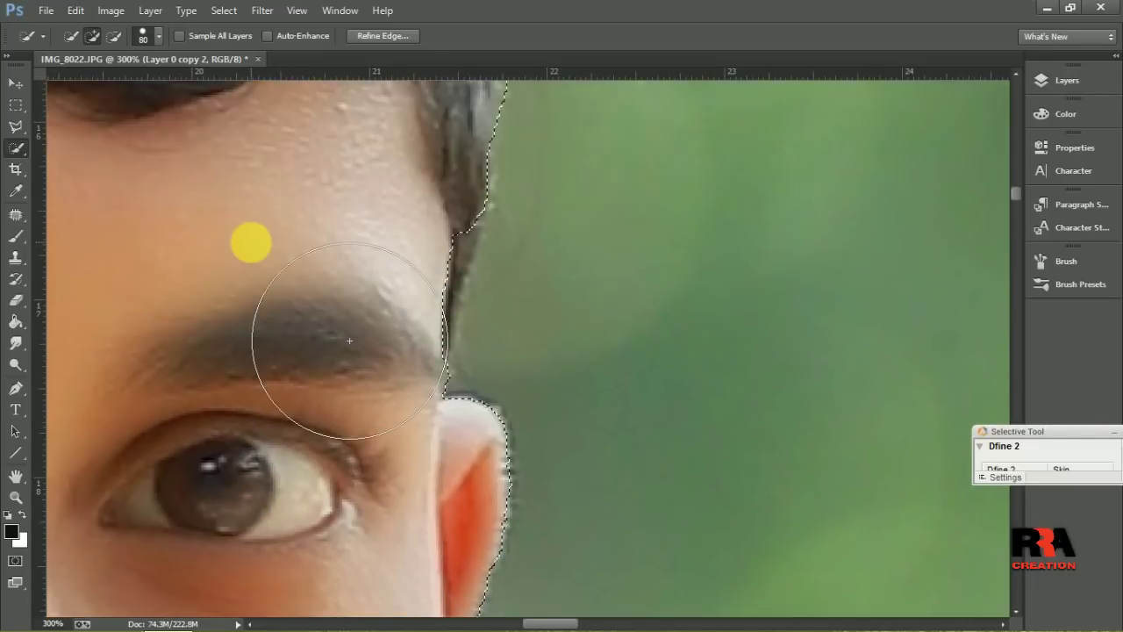
scroll(349, 341, up, 1)
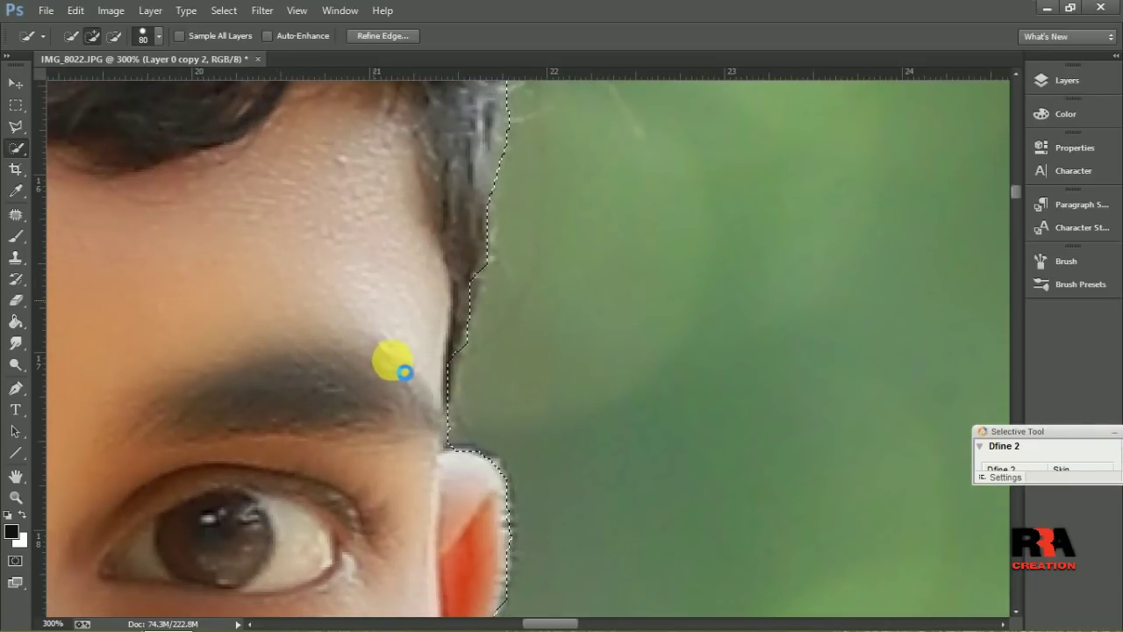
scroll(372, 333, up, 1)
scroll(373, 334, up, 1)
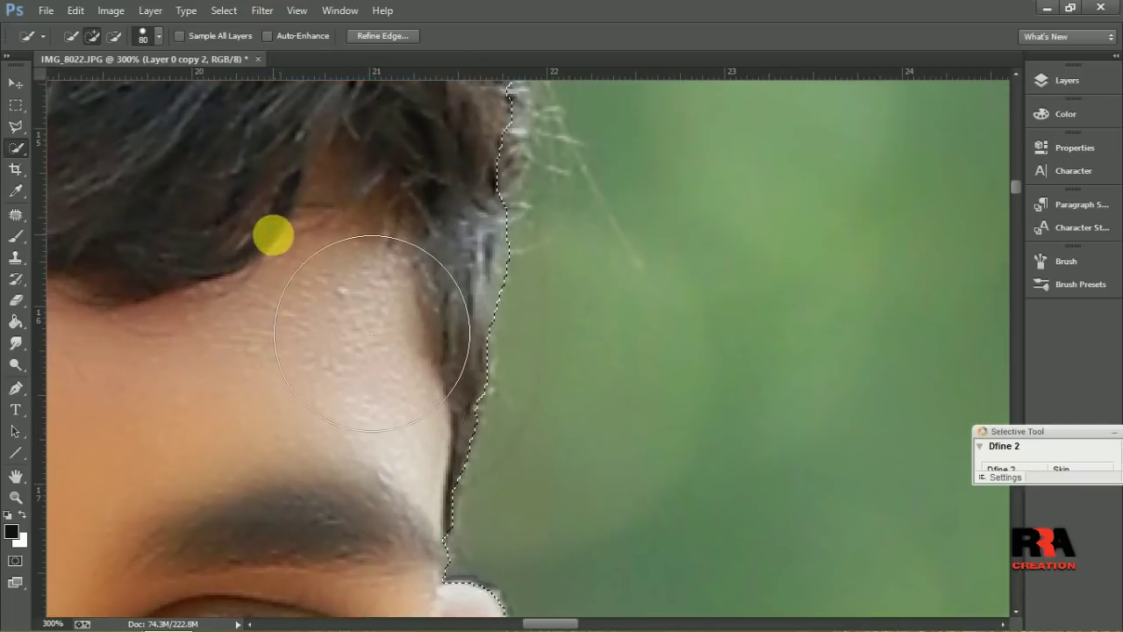
scroll(376, 326, up, 2)
scroll(371, 326, up, 1)
scroll(428, 355, up, 2)
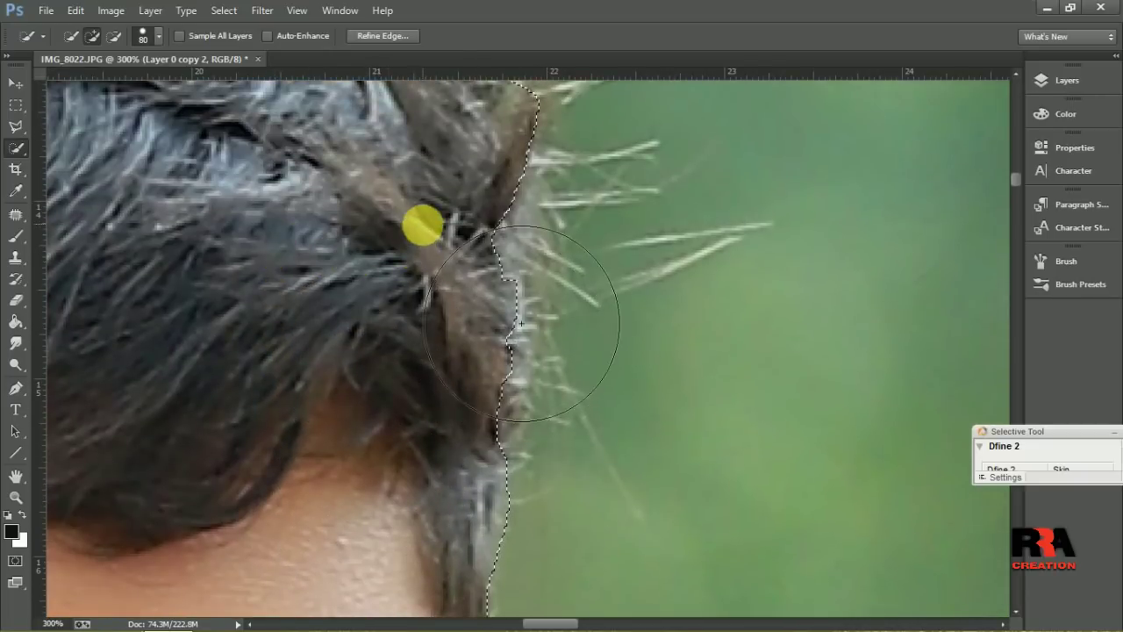
drag(421, 225, 401, 334)
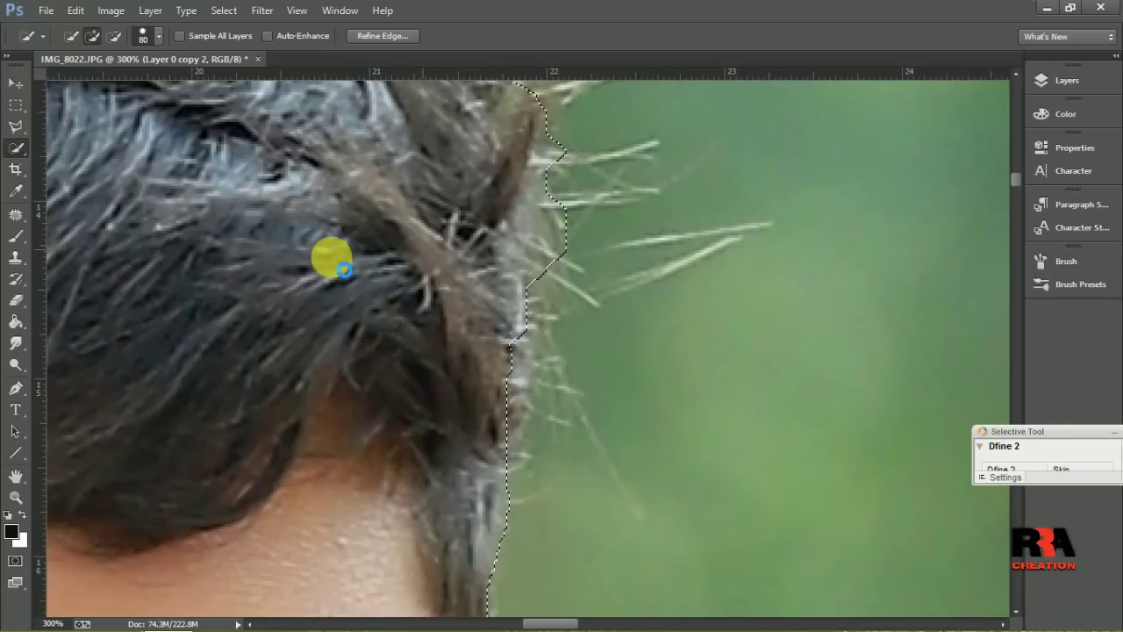
scroll(448, 334, up, 1)
scroll(447, 334, up, 2)
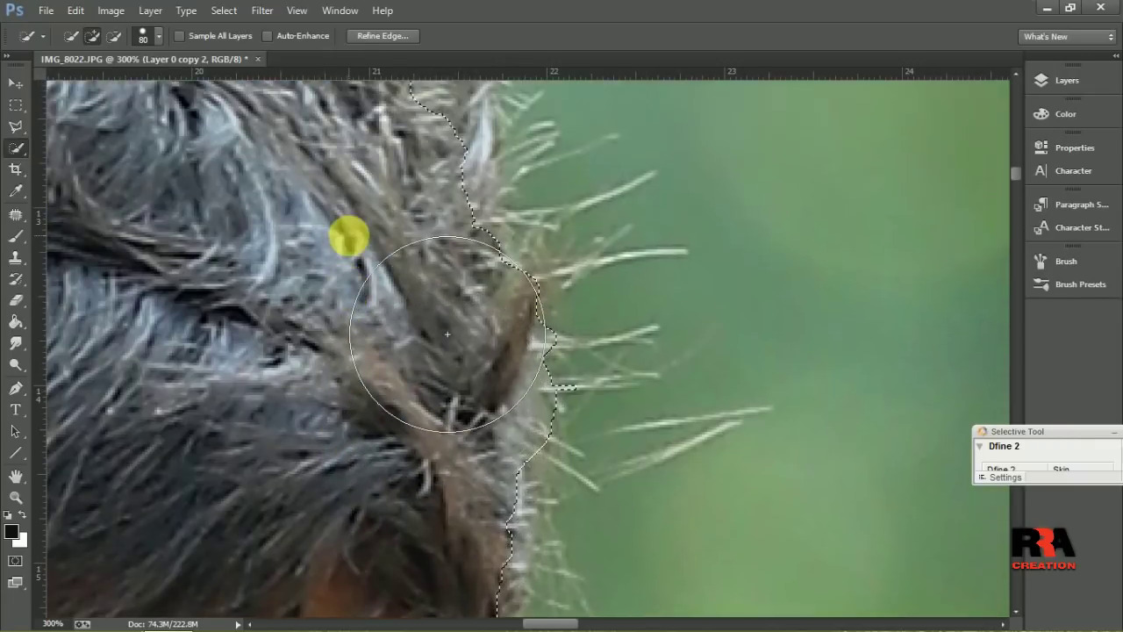
scroll(465, 368, up, 2)
scroll(483, 395, up, 1)
drag(496, 424, 281, 337)
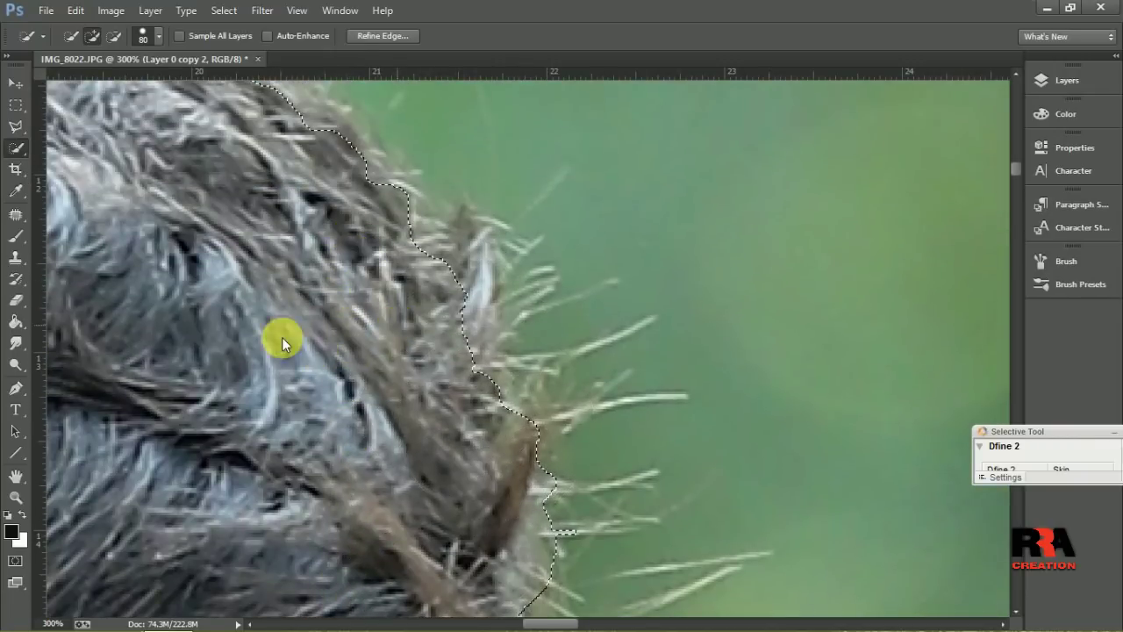
drag(121, 263, 250, 258)
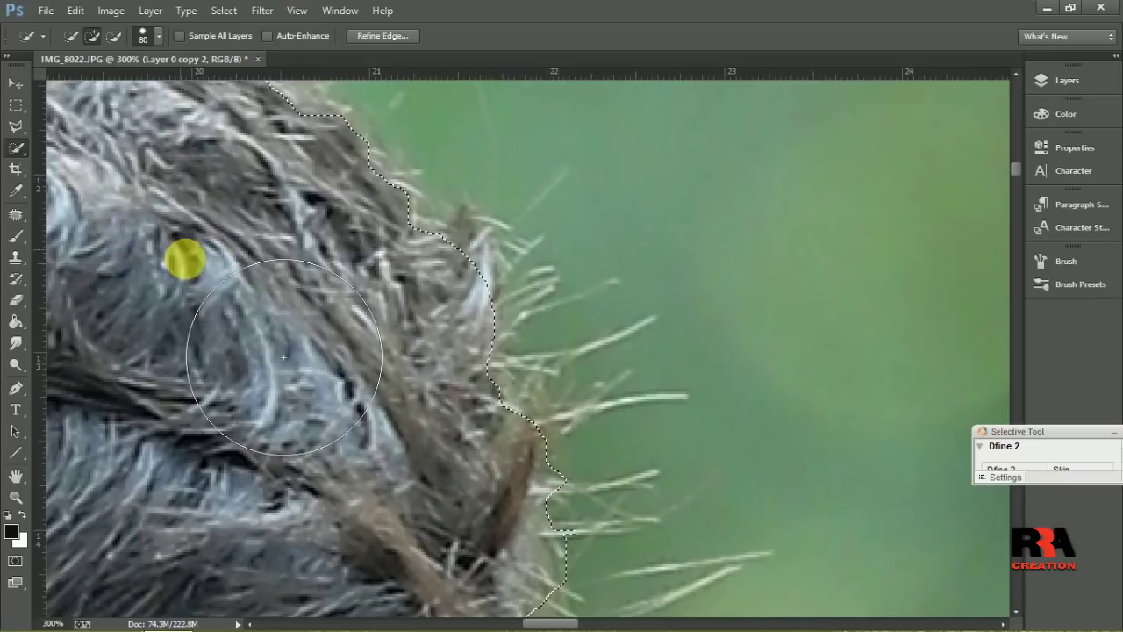
Step: Pan above the head and brush in the remaining hair tips, then zoom out
click(15, 476)
mouse_move(180, 396)
mouse_down()
mouse_move(521, 456)
mouse_move(524, 354)
mouse_move(604, 190)
mouse_up()
scroll(499, 480, down, 10)
scroll(502, 465, up, 10)
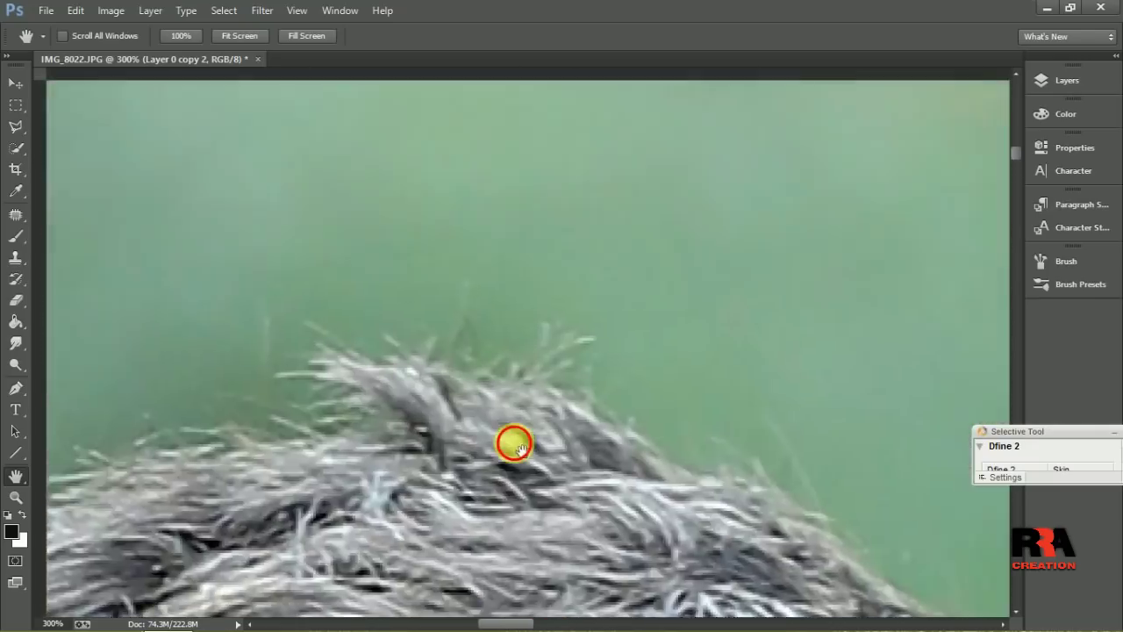
scroll(517, 434, up, 2)
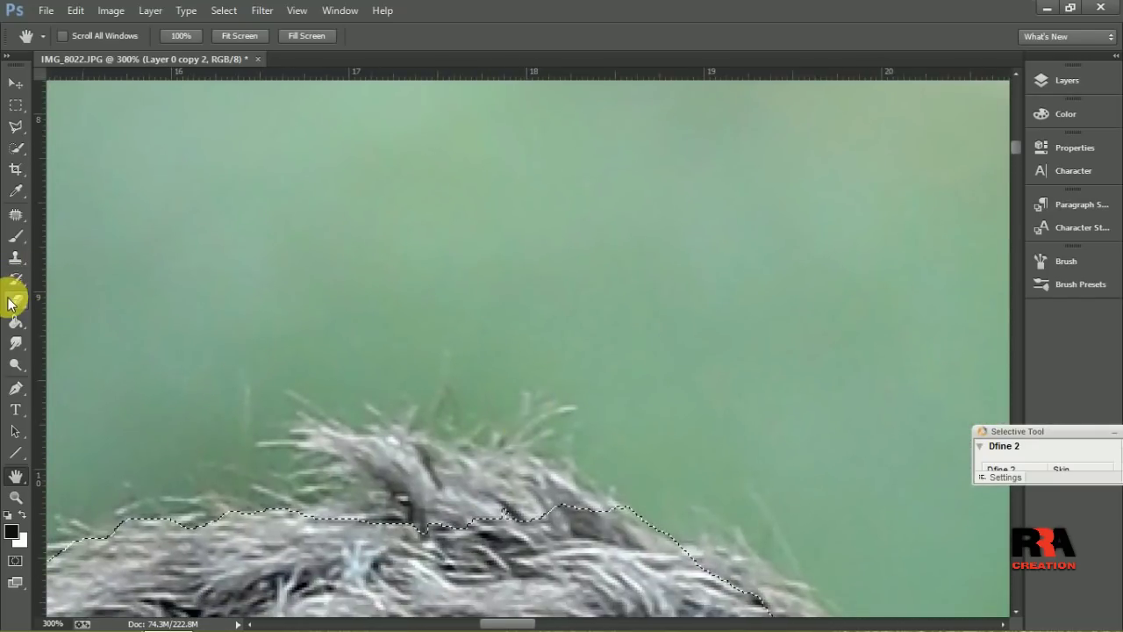
click(15, 147)
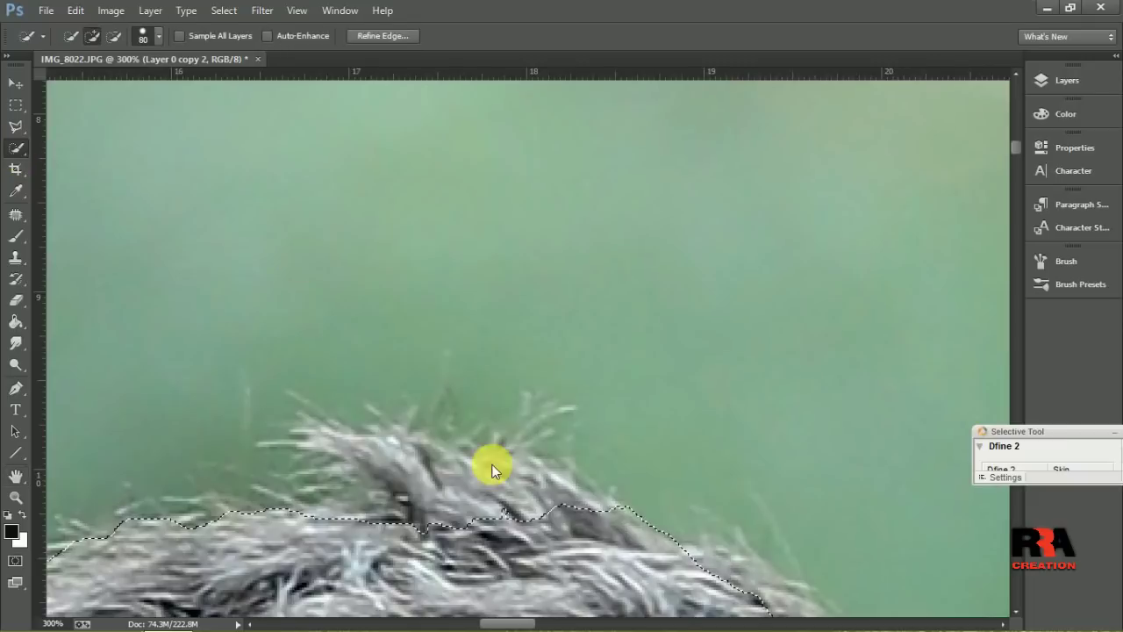
mouse_move(436, 560)
mouse_down()
mouse_move(431, 583)
mouse_move(384, 572)
mouse_up()
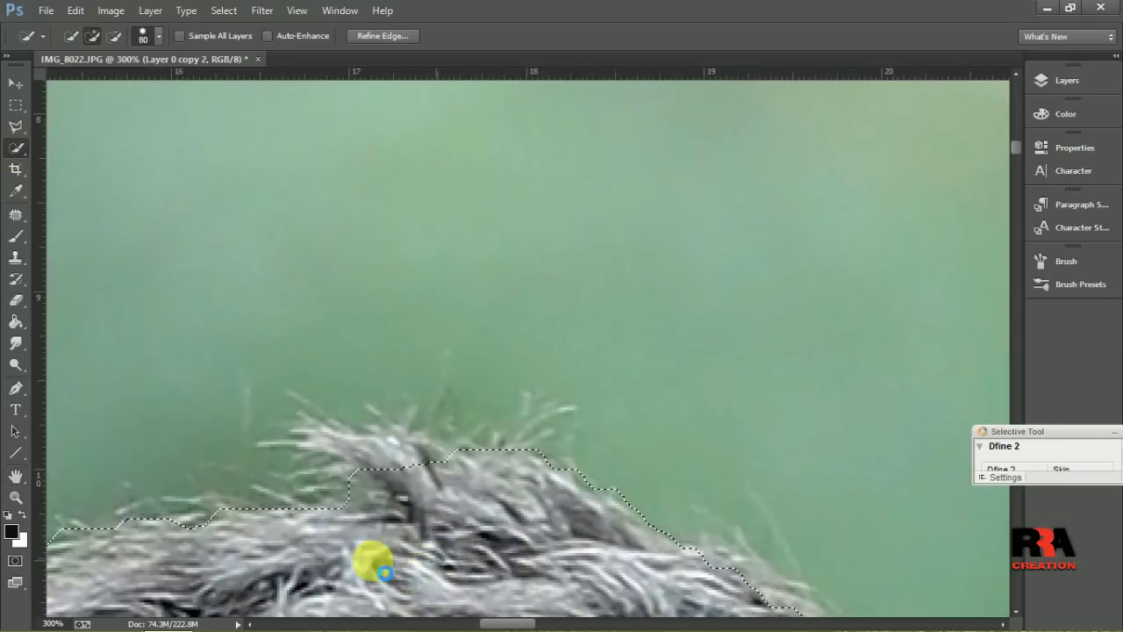
key(ctrl+minus)
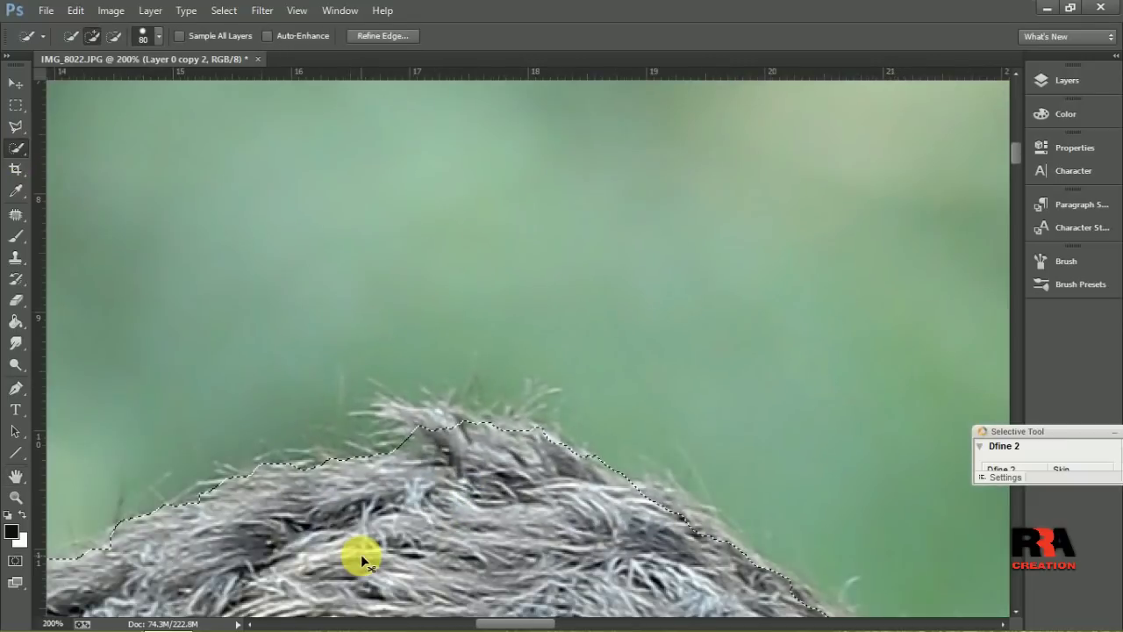
key(ctrl+minus)
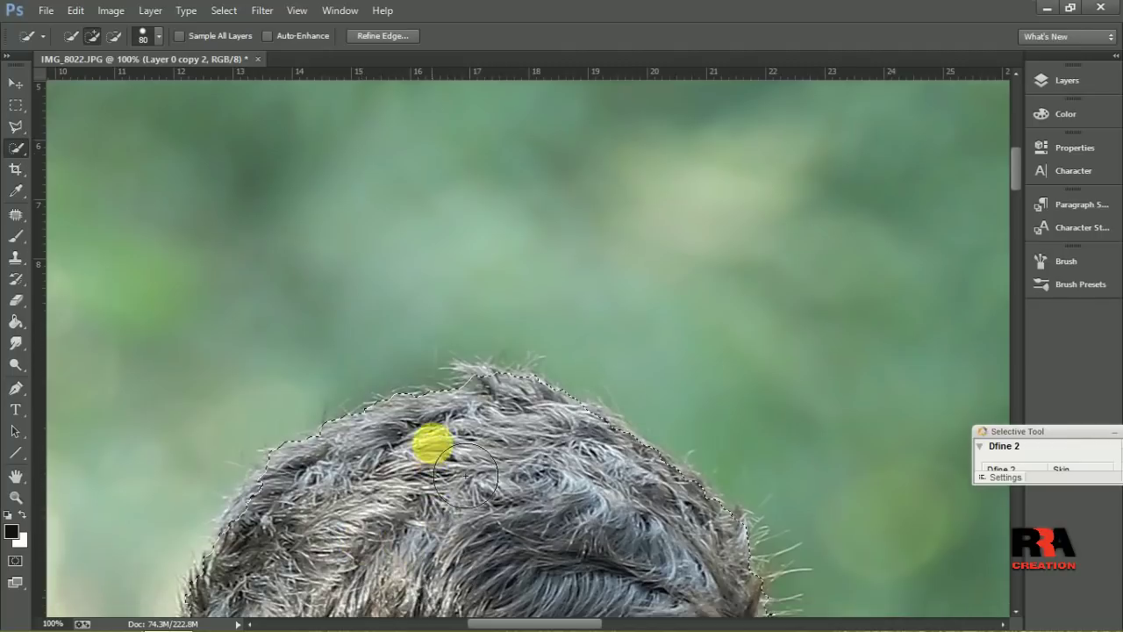
Step: Check the selection by inverting it and back, then add the top of the shoulder
scroll(425, 438, down, 3)
scroll(365, 443, down, 1)
scroll(321, 422, down, 2)
scroll(313, 414, down, 1)
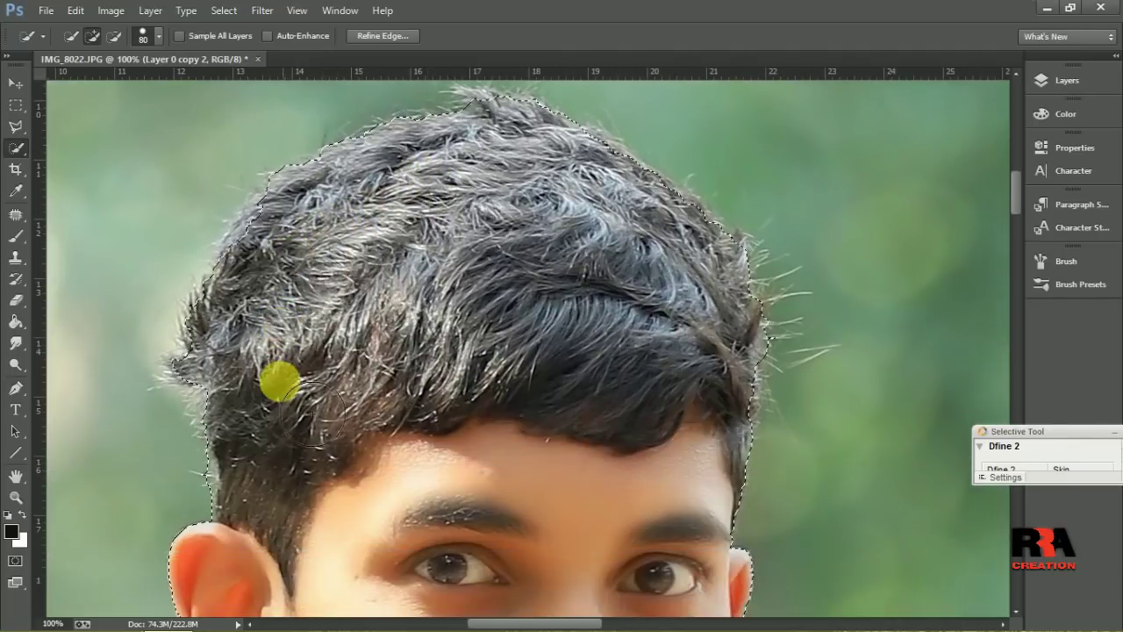
scroll(303, 409, down, 1)
scroll(301, 408, down, 3)
scroll(301, 404, down, 1)
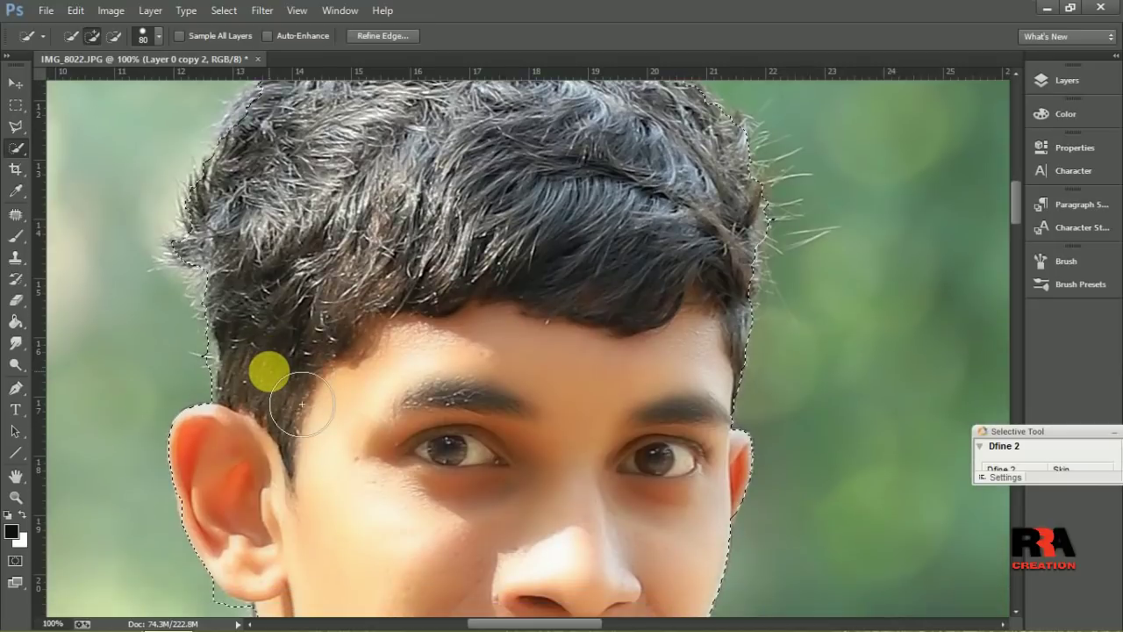
scroll(301, 399, down, 1)
scroll(301, 399, down, 1)
scroll(303, 404, down, 2)
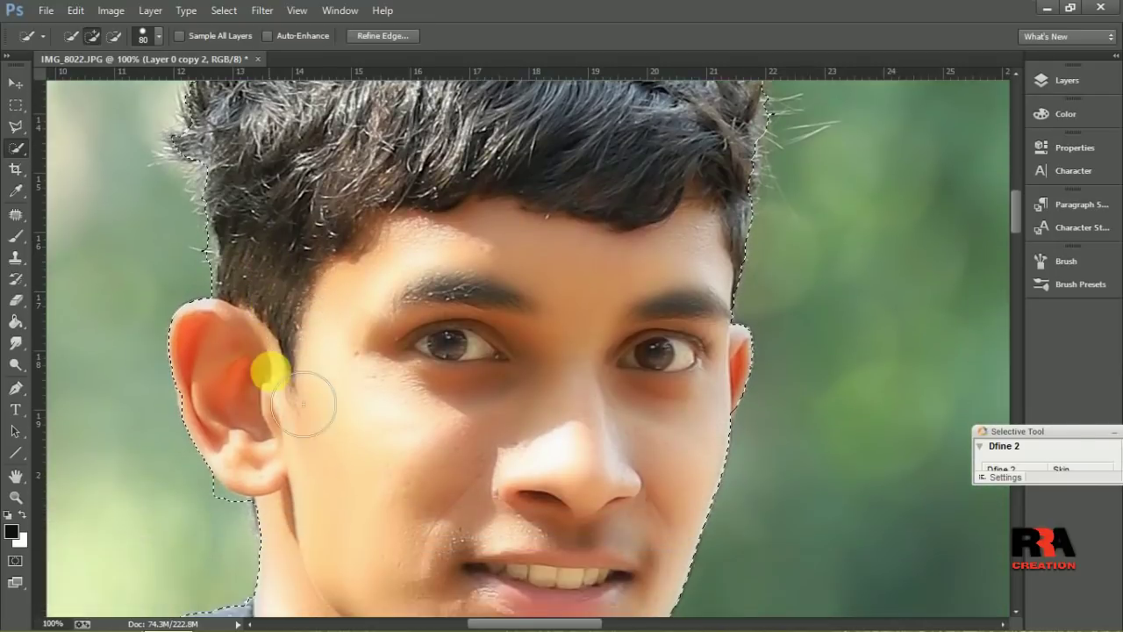
scroll(309, 412, down, 2)
scroll(310, 411, down, 2)
scroll(299, 405, down, 3)
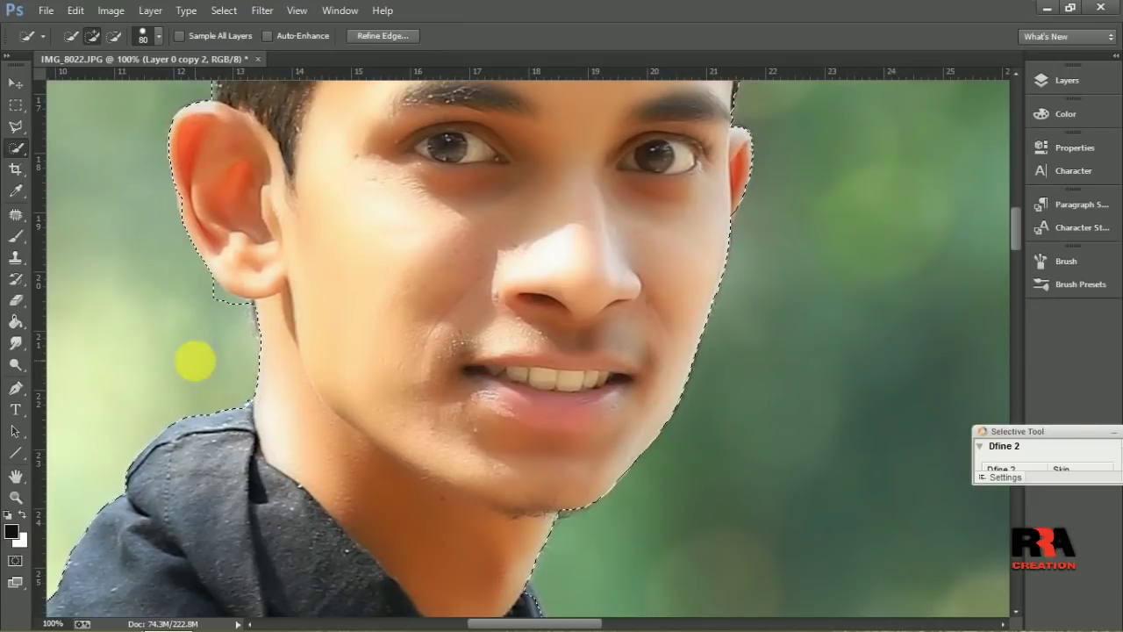
right_click(193, 359)
click(247, 84)
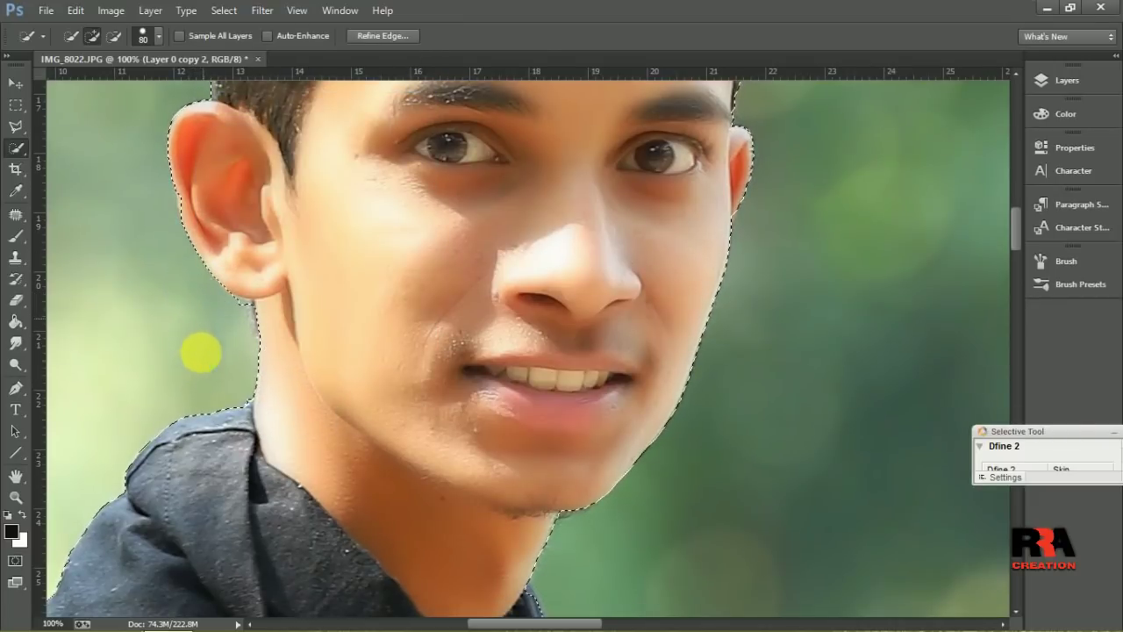
right_click(427, 304)
click(453, 329)
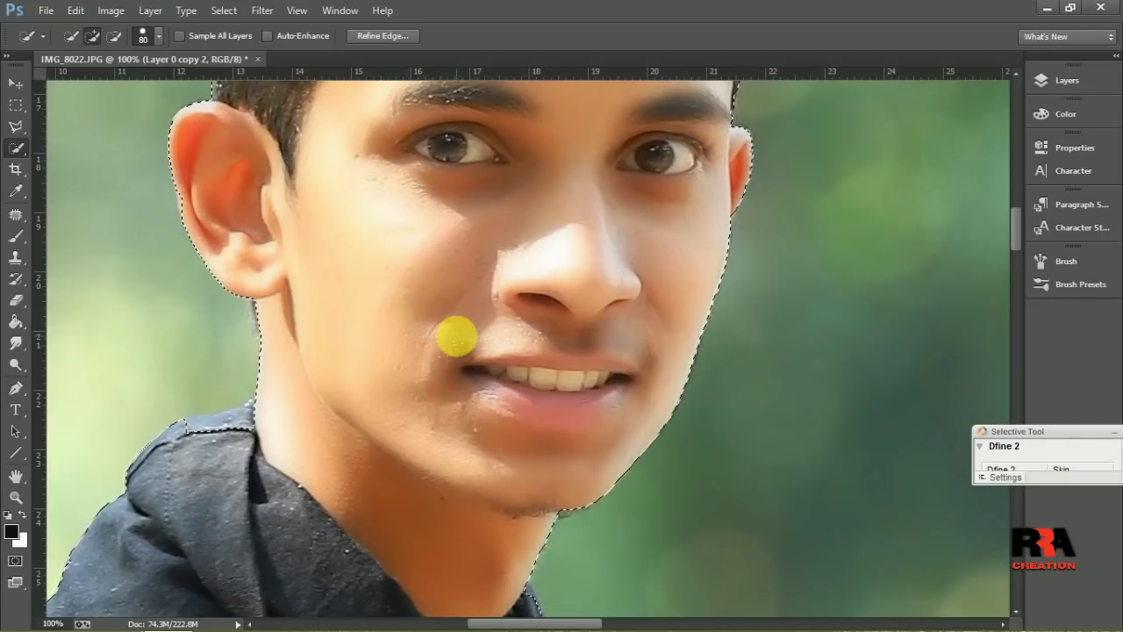
key(ctrl+minus)
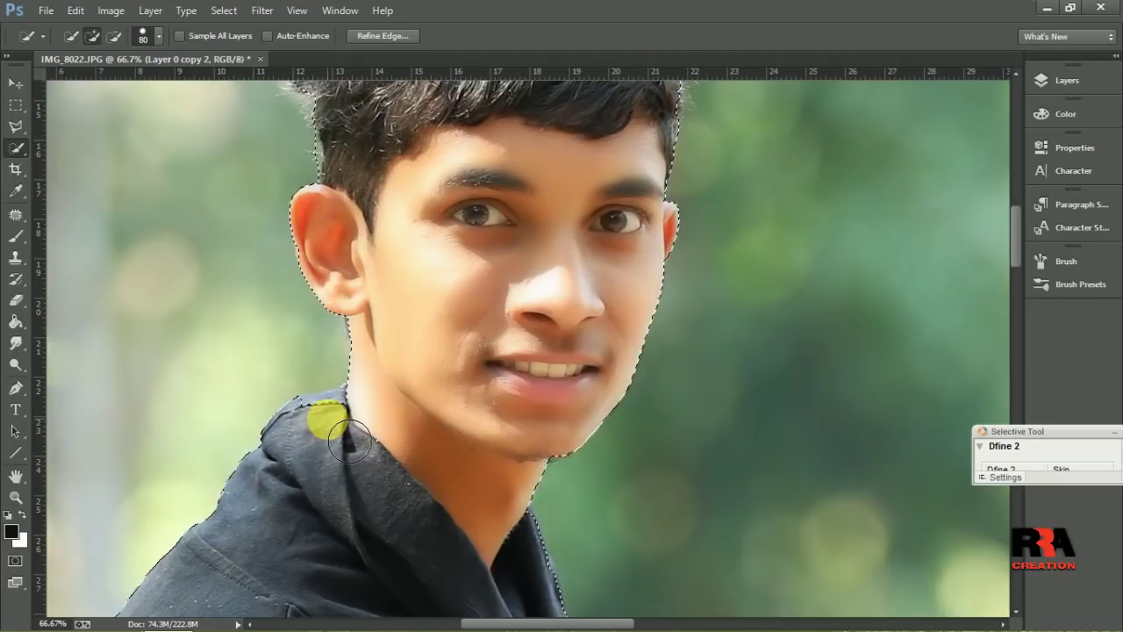
drag(349, 445, 323, 446)
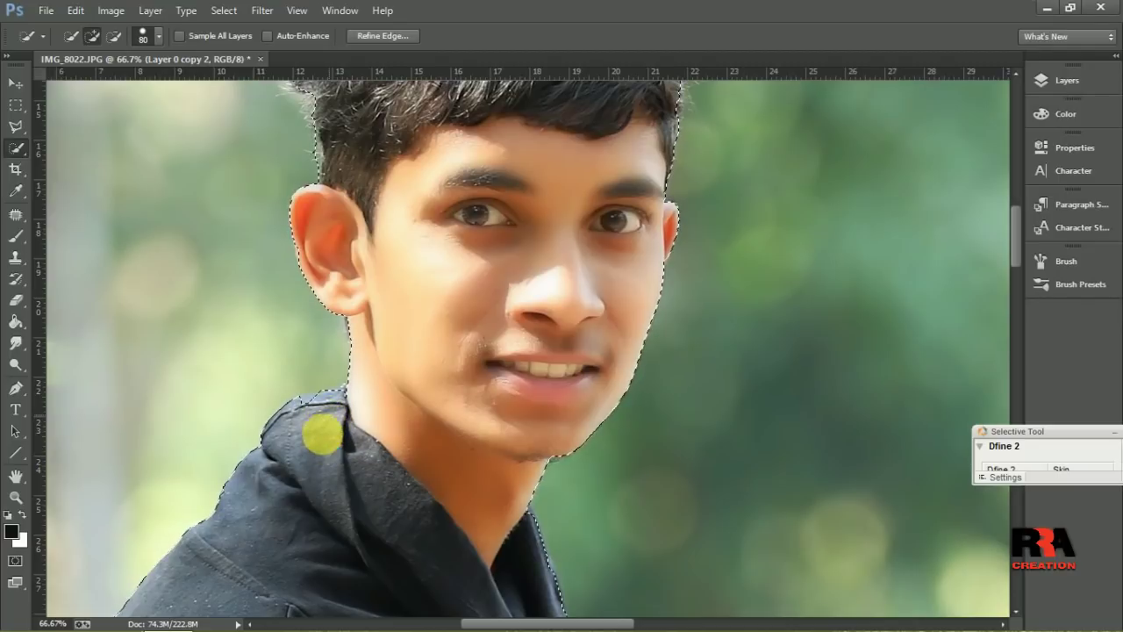
Step: Invert the selection to the background around the gap between the bench pedestal and leg
scroll(325, 409, down, 1)
scroll(324, 426, down, 2)
scroll(337, 460, down, 1)
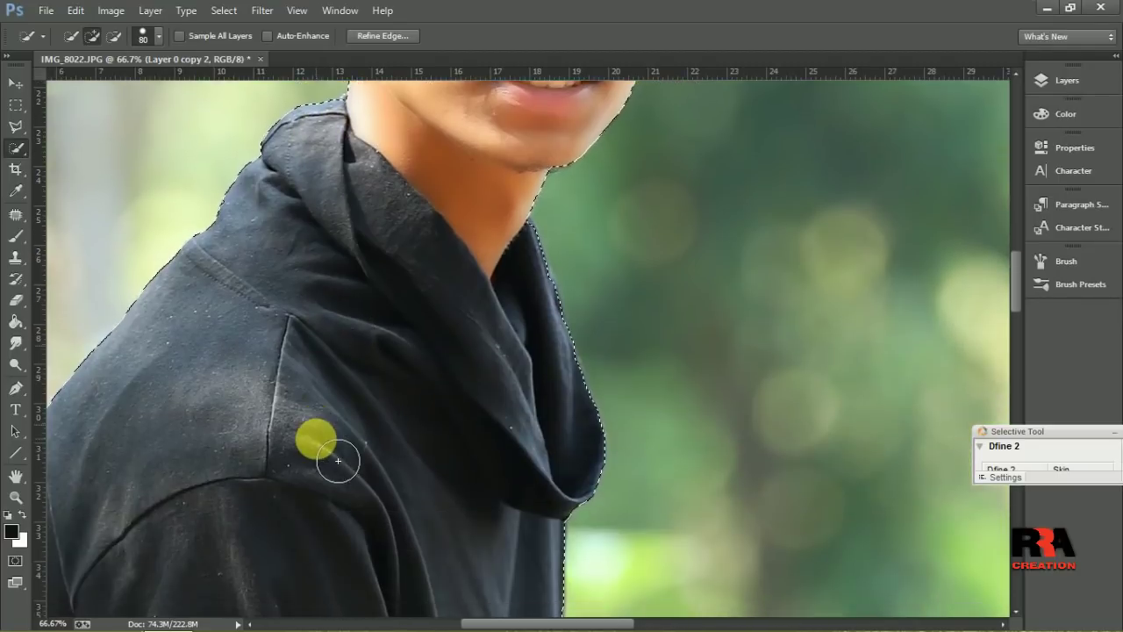
scroll(339, 459, down, 2)
scroll(341, 459, down, 1)
scroll(421, 466, down, 1)
scroll(424, 469, down, 1)
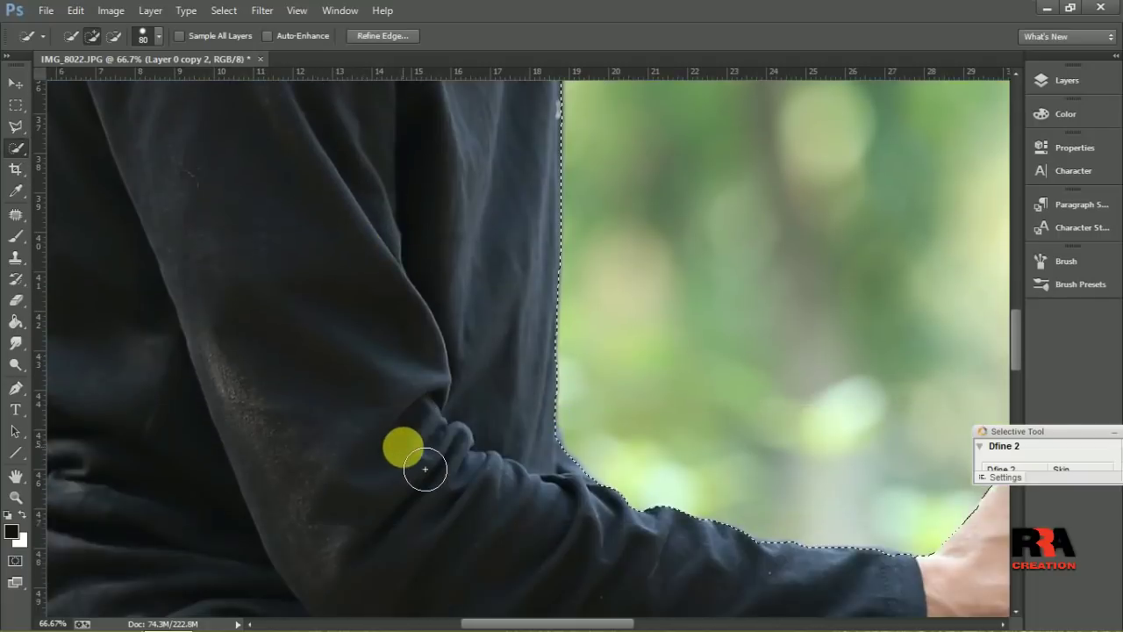
scroll(424, 469, down, 1)
scroll(424, 468, down, 1)
scroll(424, 467, down, 1)
scroll(426, 466, down, 1)
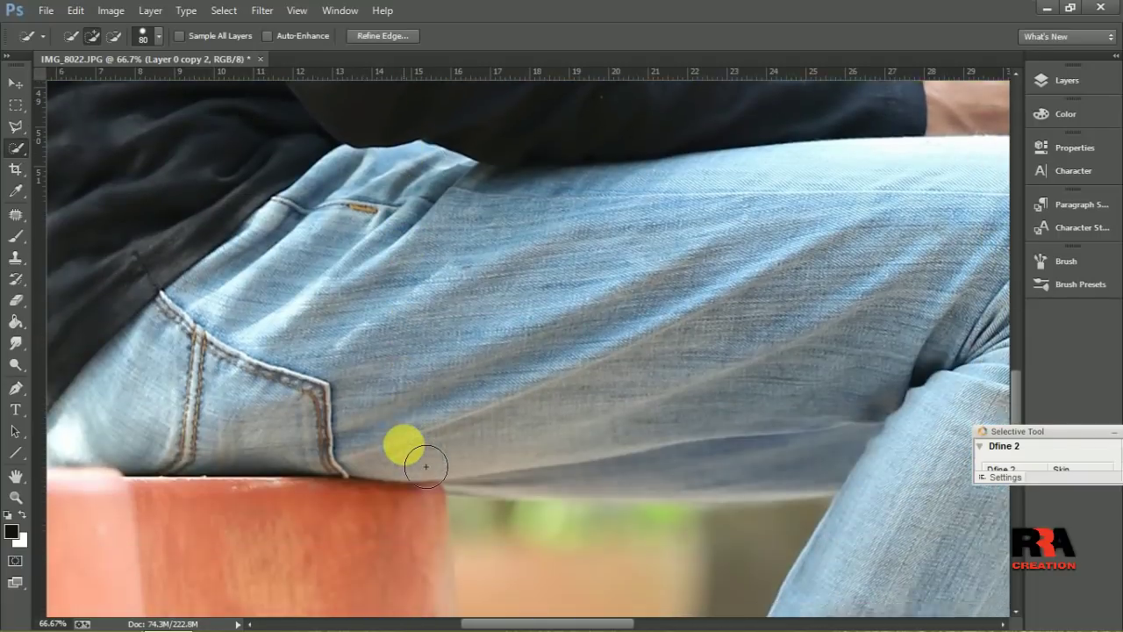
scroll(425, 466, down, 1)
scroll(431, 459, down, 2)
scroll(484, 459, down, 1)
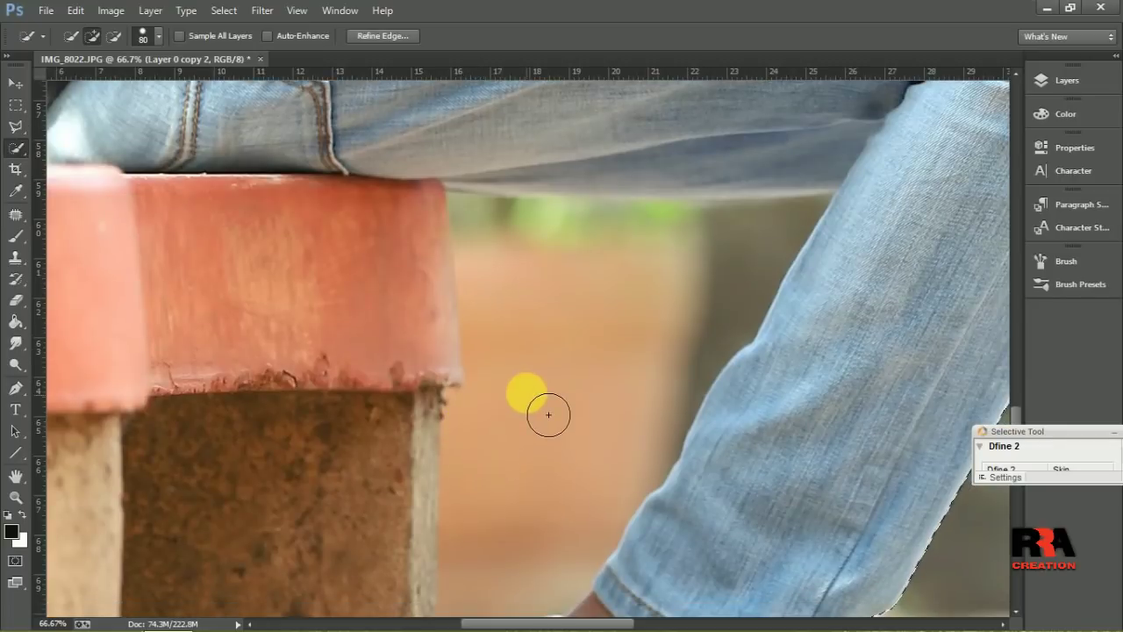
right_click(526, 412)
click(587, 115)
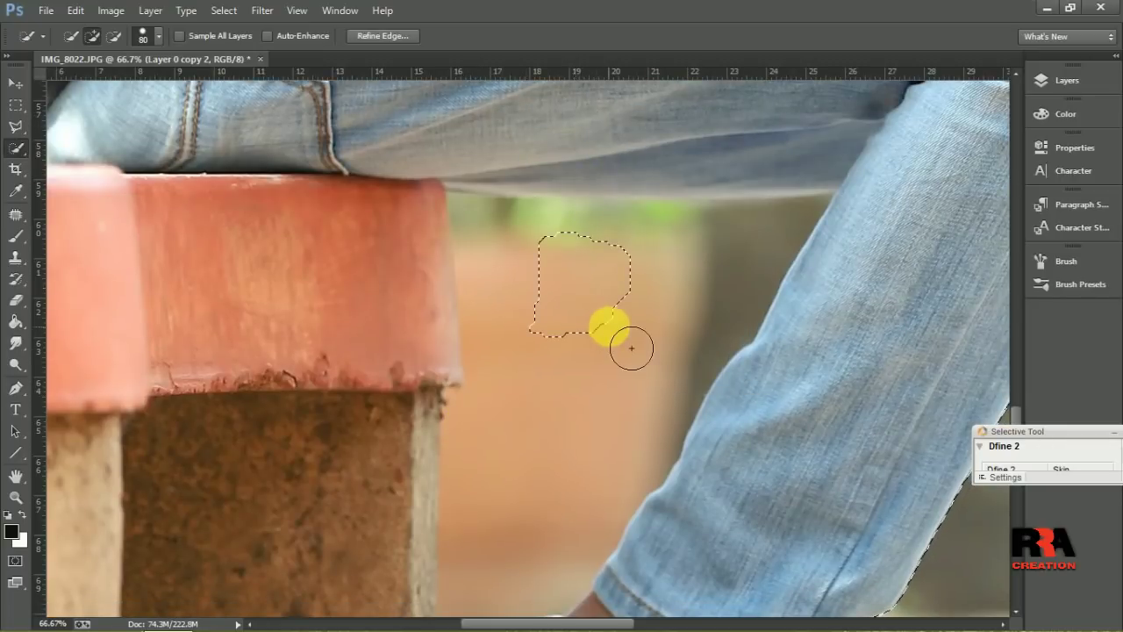
right_click(551, 325)
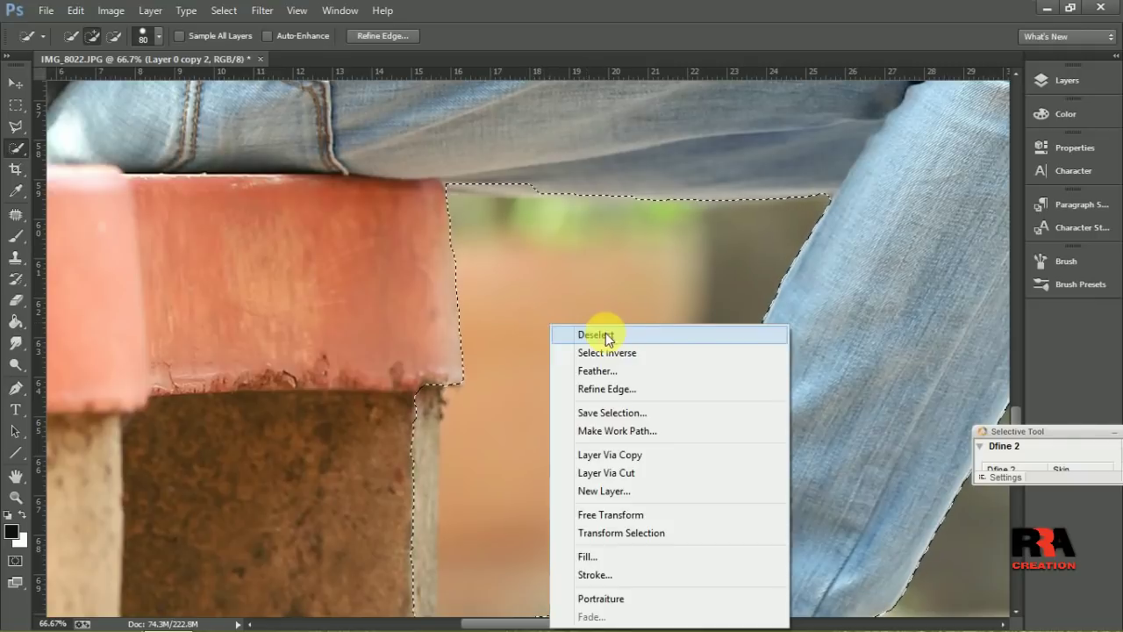
Step: Invert back to the figure and refine the selection along the pillar edge and shoe sole
click(605, 352)
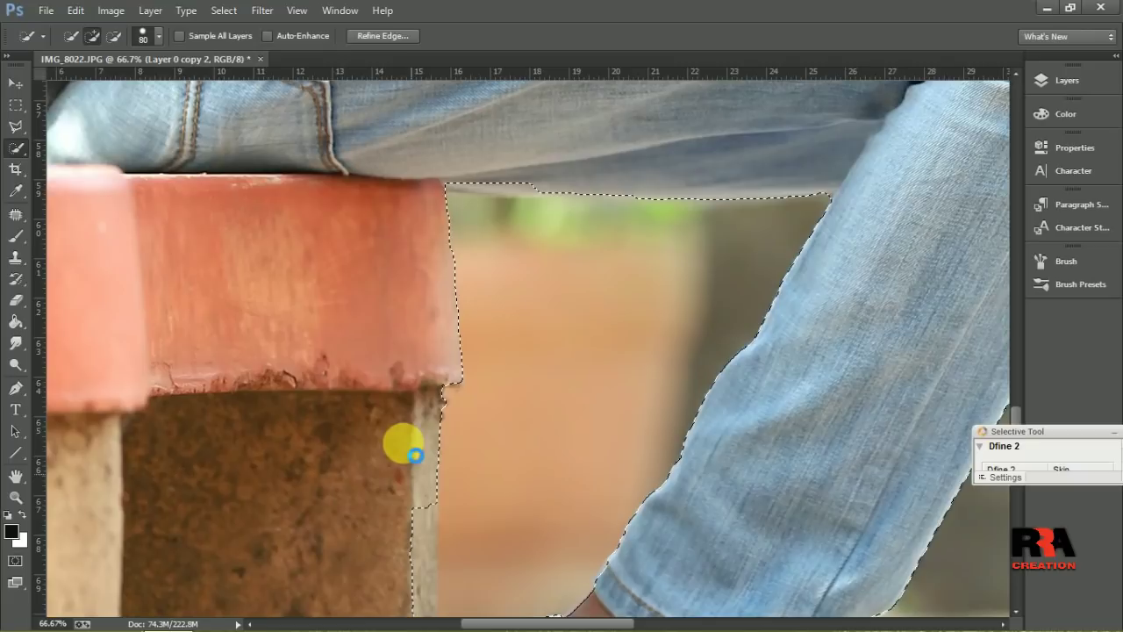
scroll(403, 443, down, 3)
scroll(404, 420, down, 1)
mouse_move(407, 326)
mouse_down()
mouse_move(414, 293)
mouse_move(405, 415)
mouse_up()
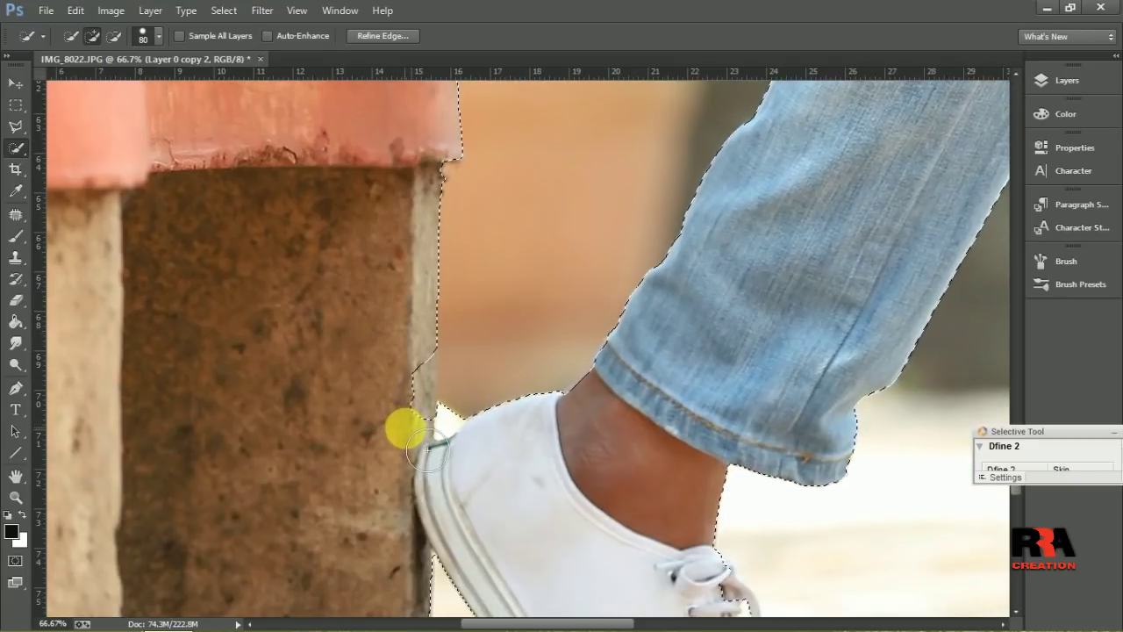
mouse_move(409, 375)
mouse_down()
mouse_move(427, 447)
mouse_move(377, 455)
mouse_up()
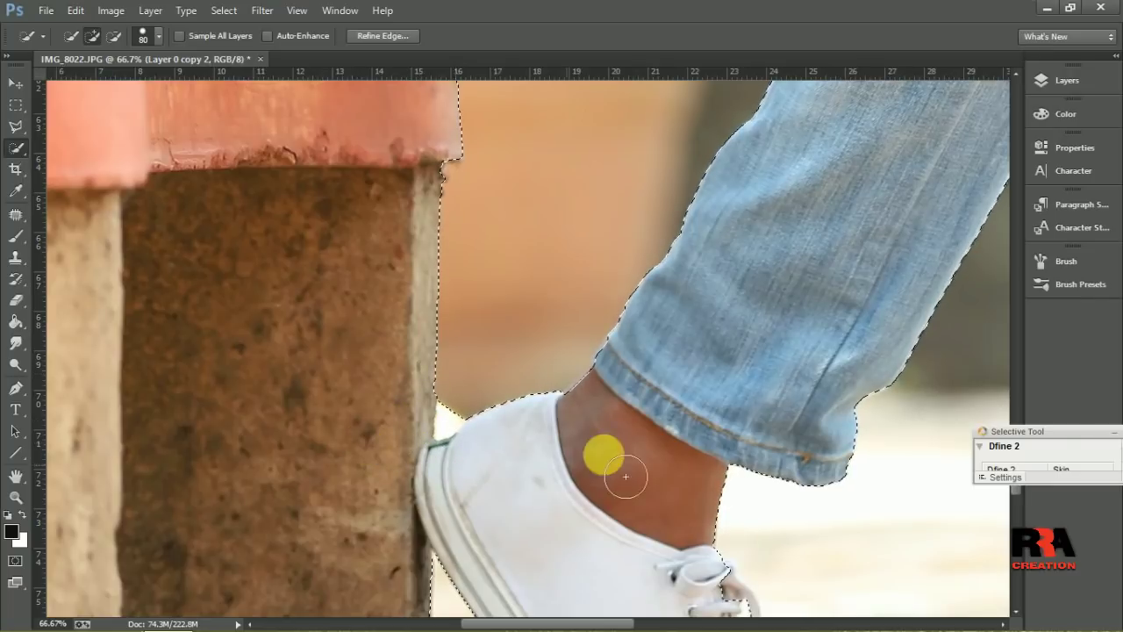
scroll(727, 401, down, 5)
scroll(748, 412, down, 1)
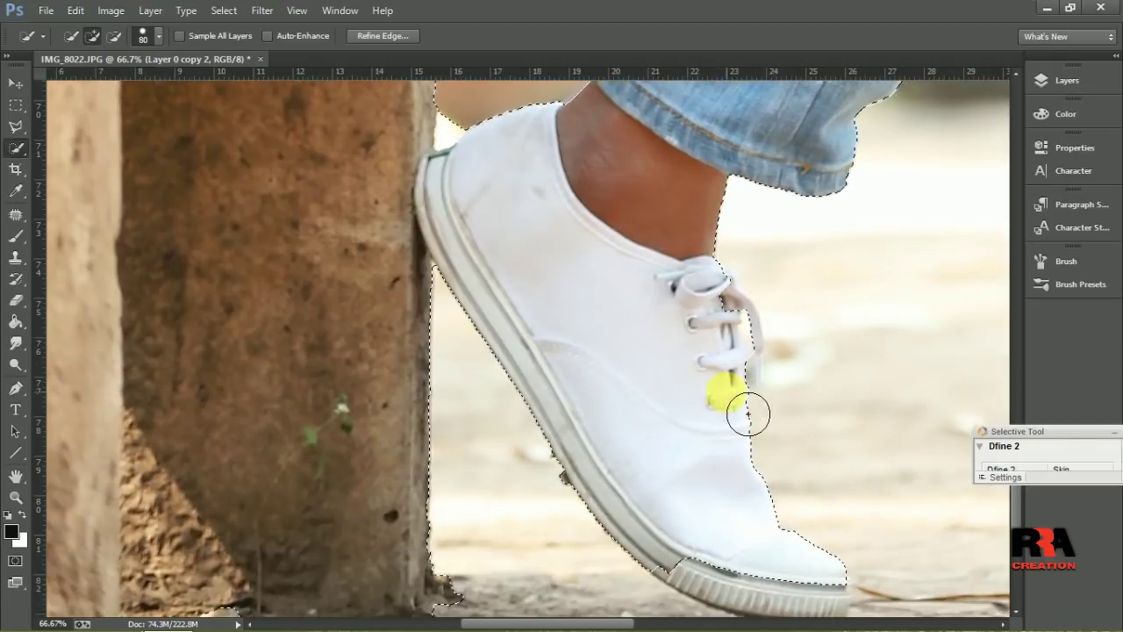
scroll(746, 406, down, 2)
mouse_move(774, 517)
mouse_down()
mouse_move(791, 523)
mouse_move(677, 492)
mouse_move(820, 517)
mouse_move(811, 525)
mouse_move(804, 510)
mouse_up()
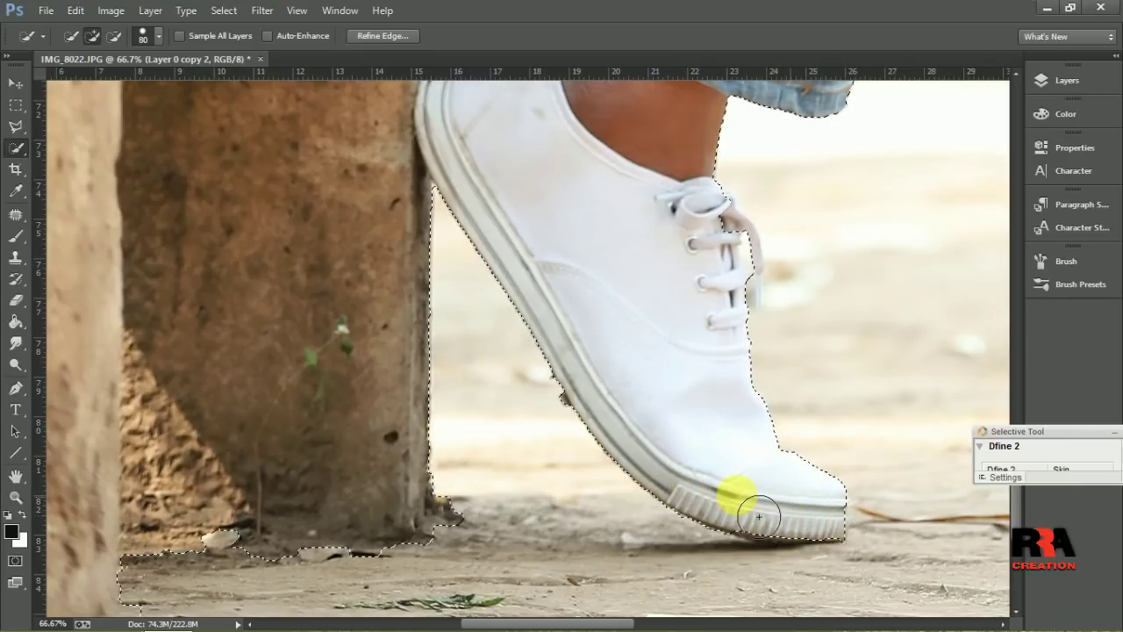
Step: Pan across to the right shoe, zoom into the ankle, then zoom out to the whole figure
click(16, 474)
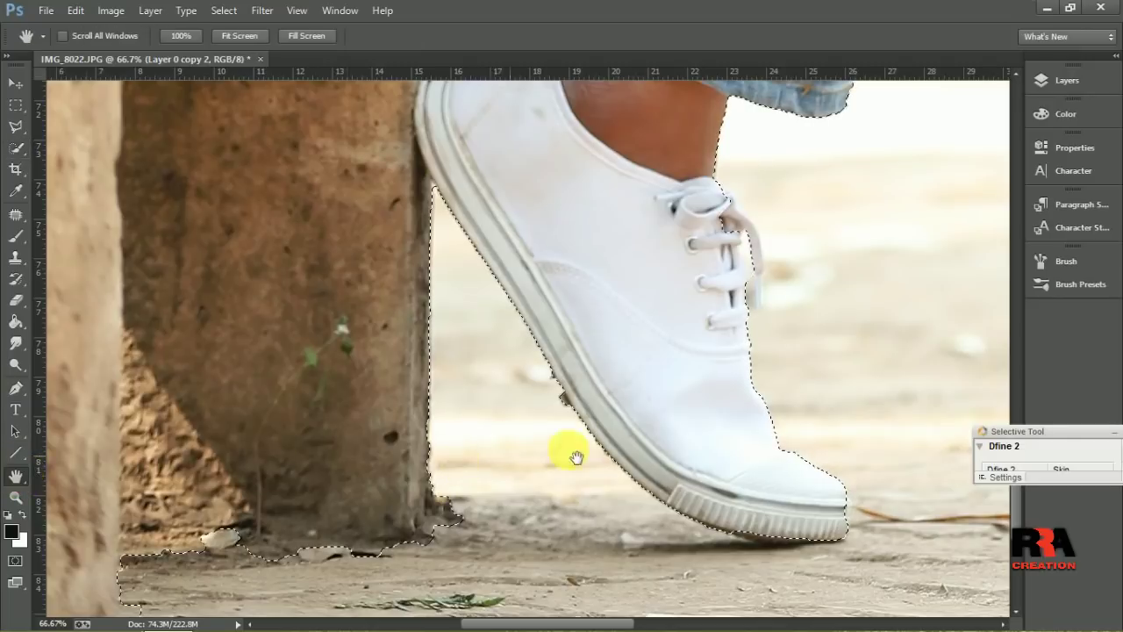
drag(574, 456, 514, 430)
drag(652, 401, 409, 413)
drag(519, 411, 426, 410)
drag(387, 408, 314, 413)
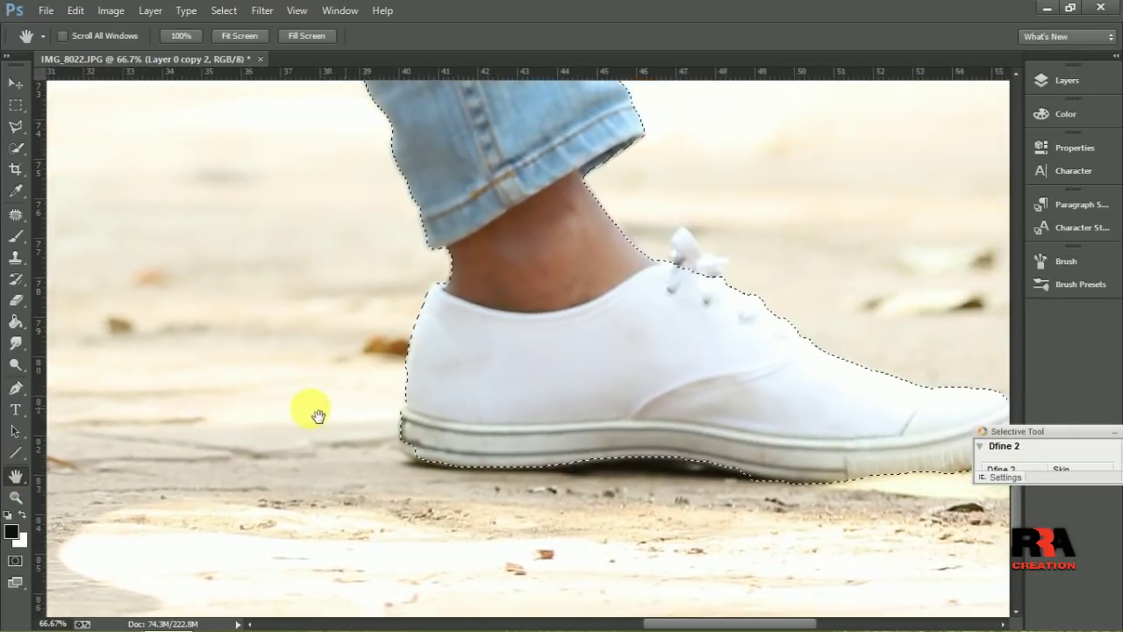
click(421, 401)
ctrl+click(427, 458)
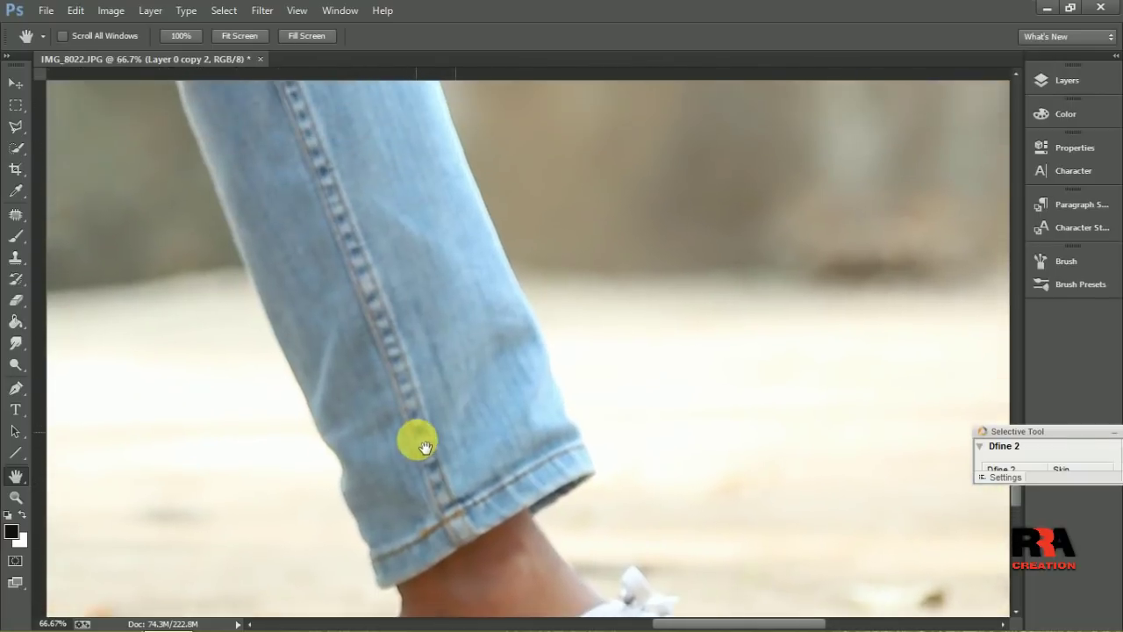
key(ctrl+minus)
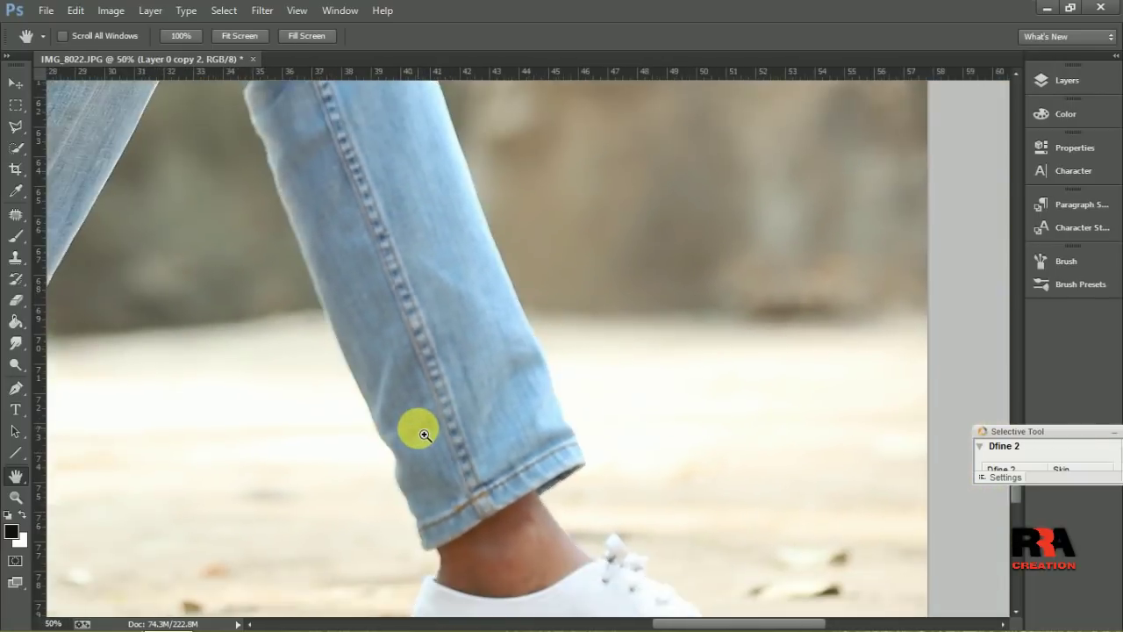
key(ctrl+minus)
key(ctrl+minus)
key(ctrl+minus)
key(ctrl+minus)
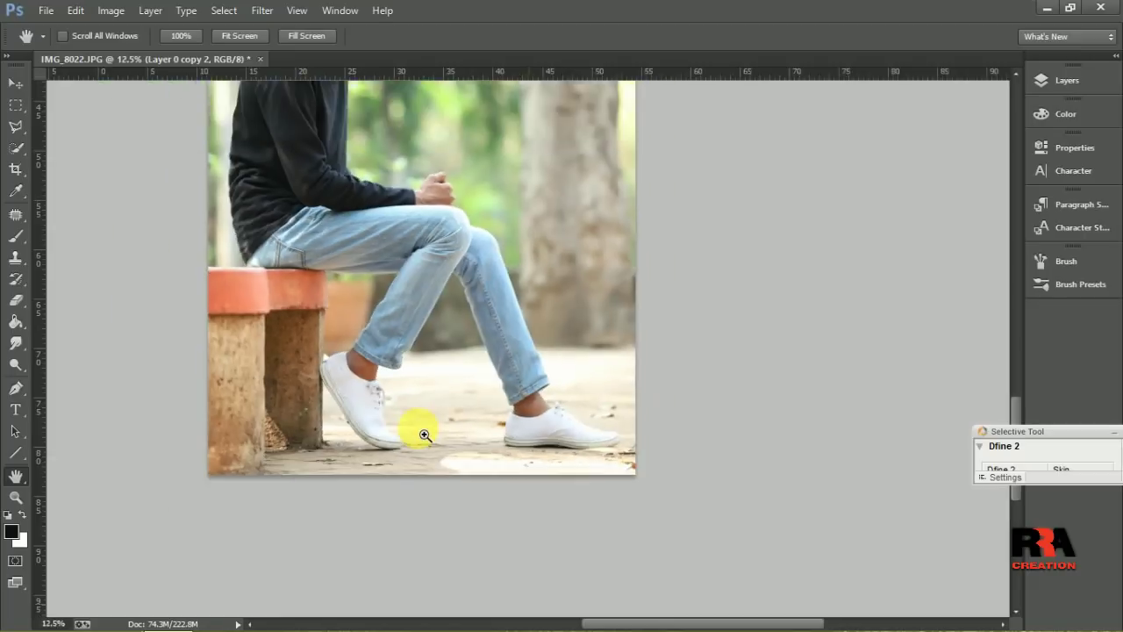
key(ctrl+minus)
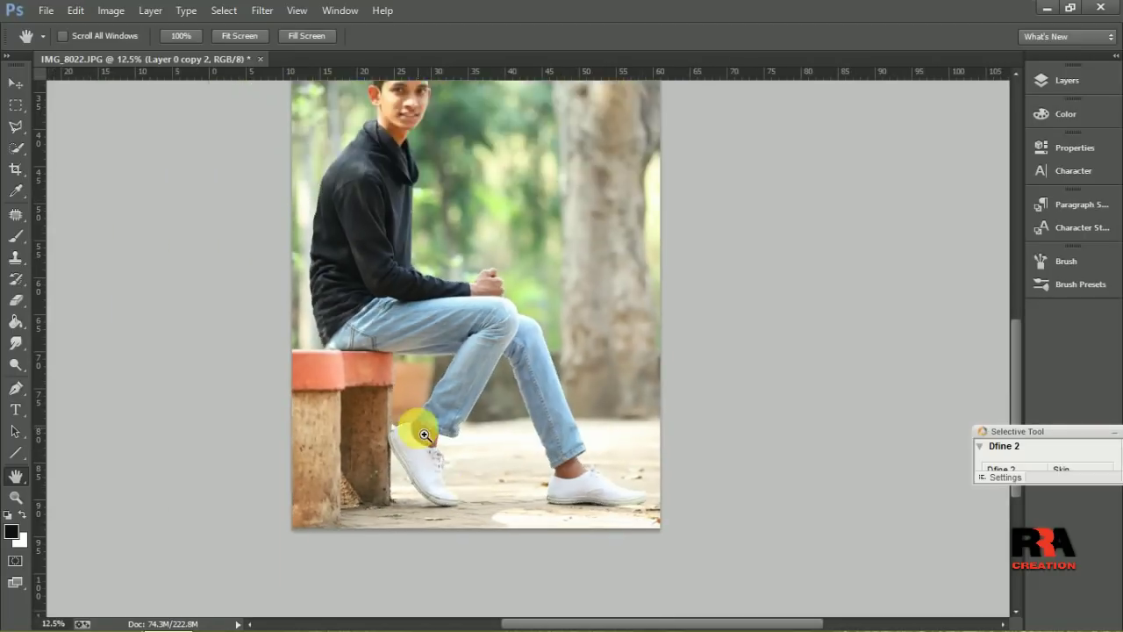
Step: With Quick Selection active, add a layer mask to Layer 0 copy 2, then select Layer 0 copy
click(1063, 80)
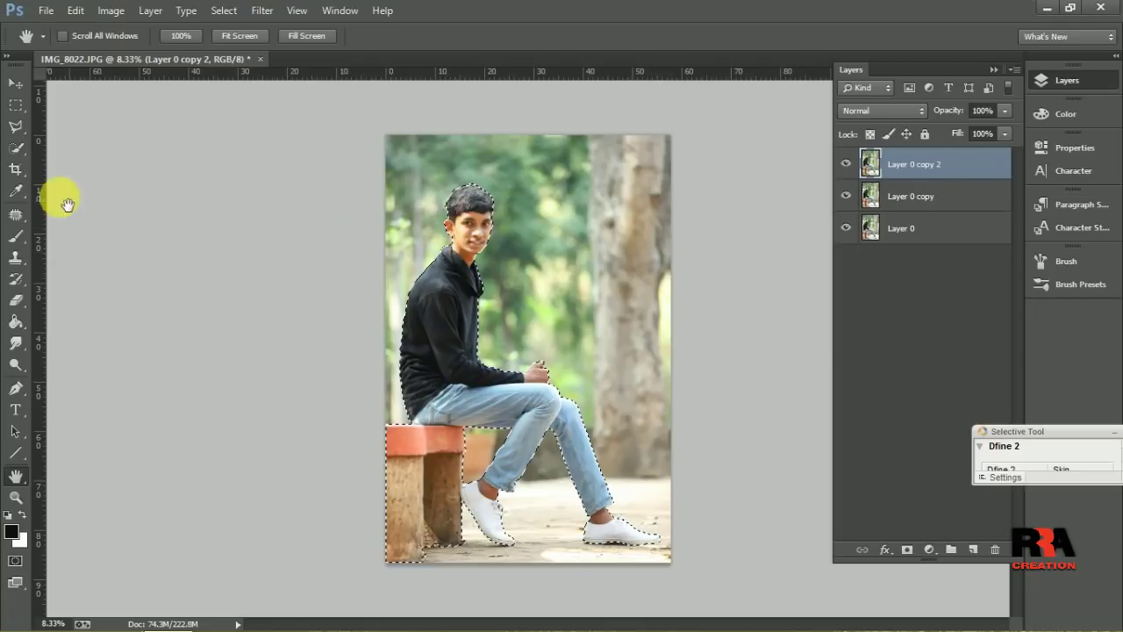
click(16, 147)
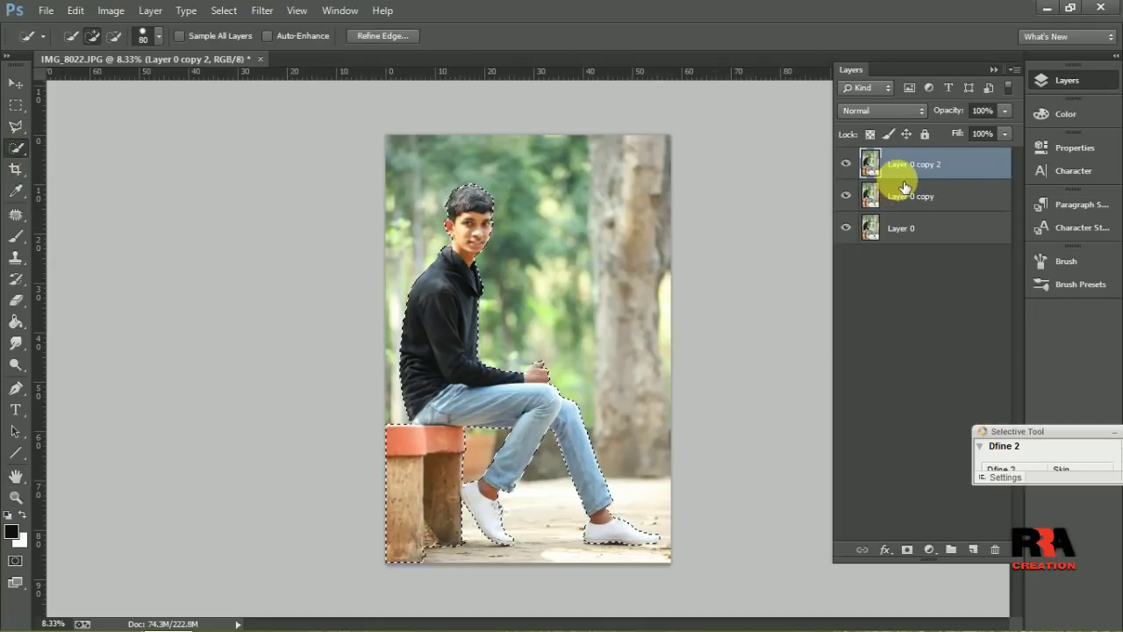
click(910, 551)
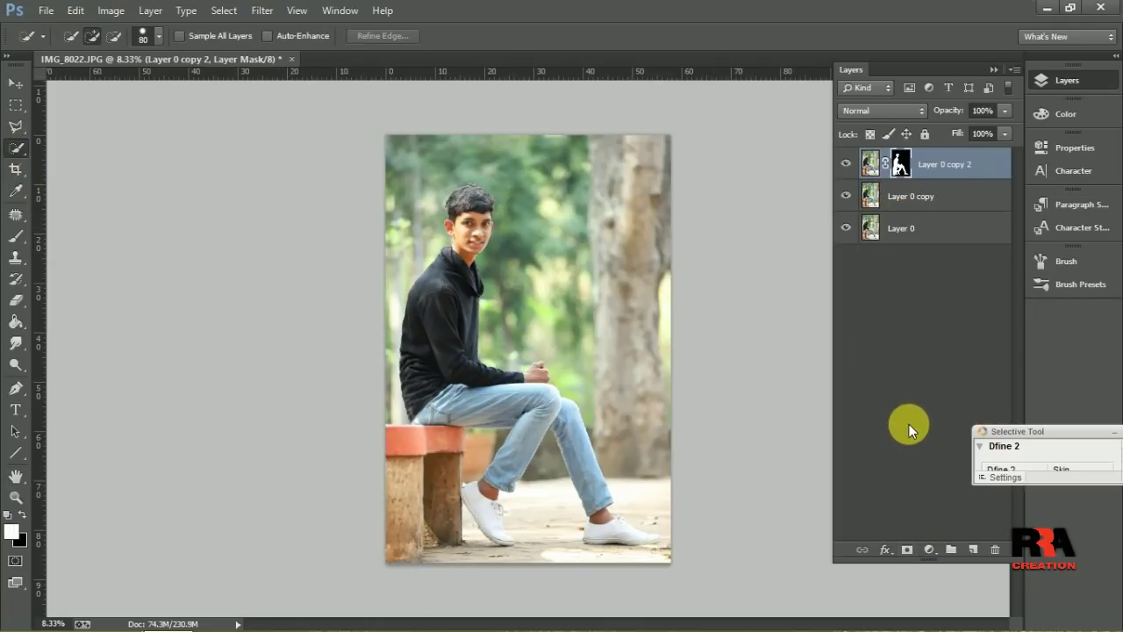
click(918, 199)
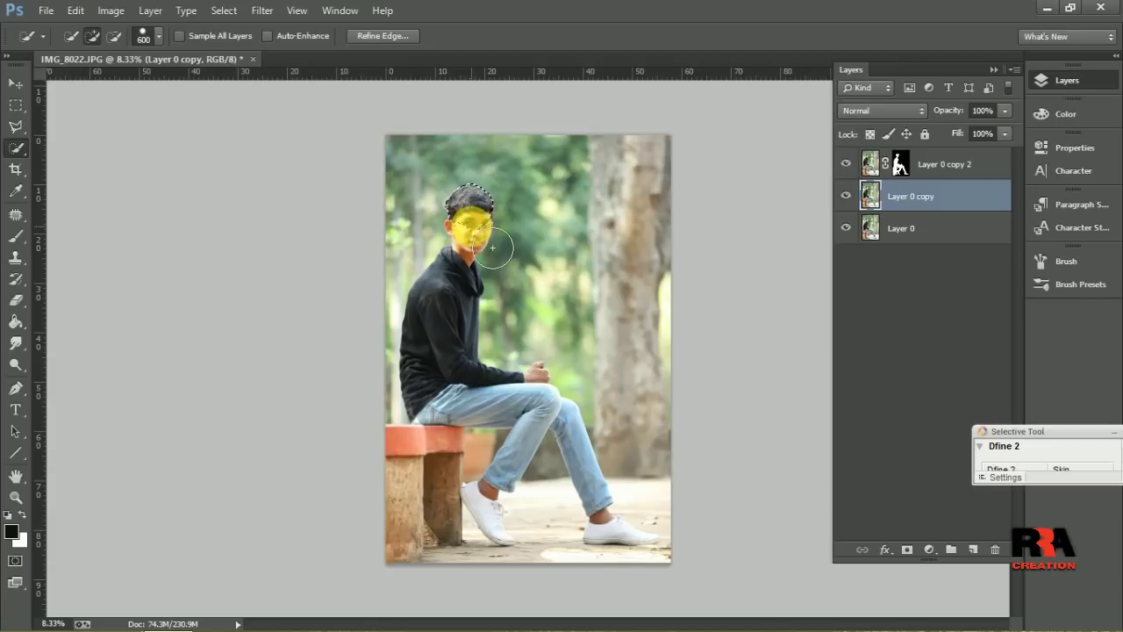
Step: Brush a size-600 Quick Selection over neck, shoulder, black shirt, hip and thigh, then shrink the brush to 200
drag(488, 246, 451, 278)
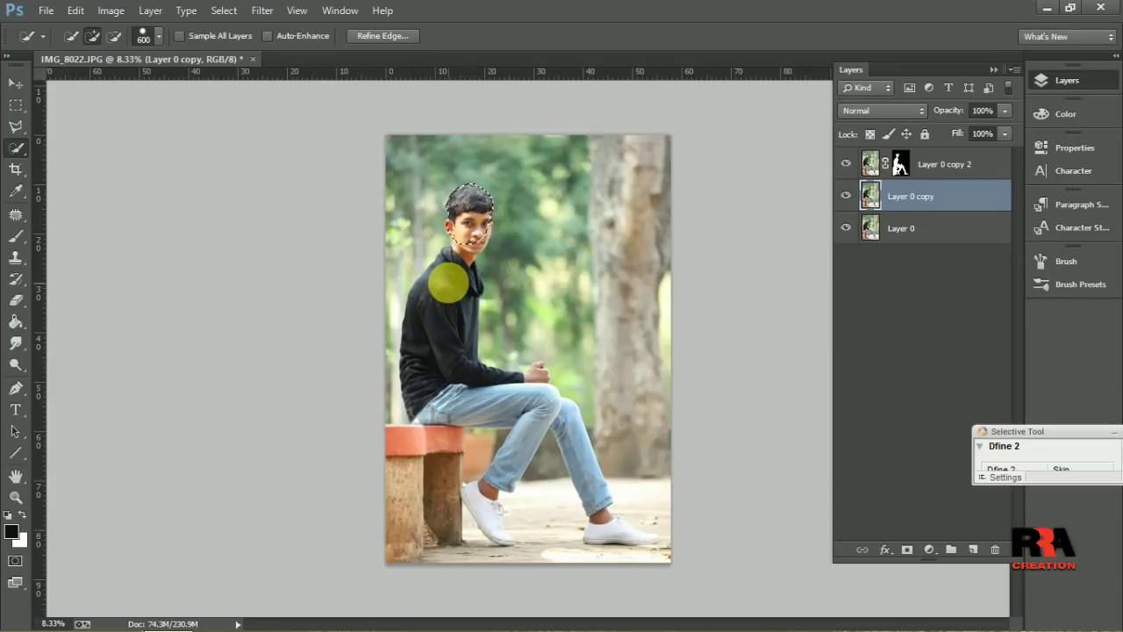
mouse_move(457, 356)
mouse_down()
mouse_move(468, 304)
mouse_move(477, 412)
mouse_up()
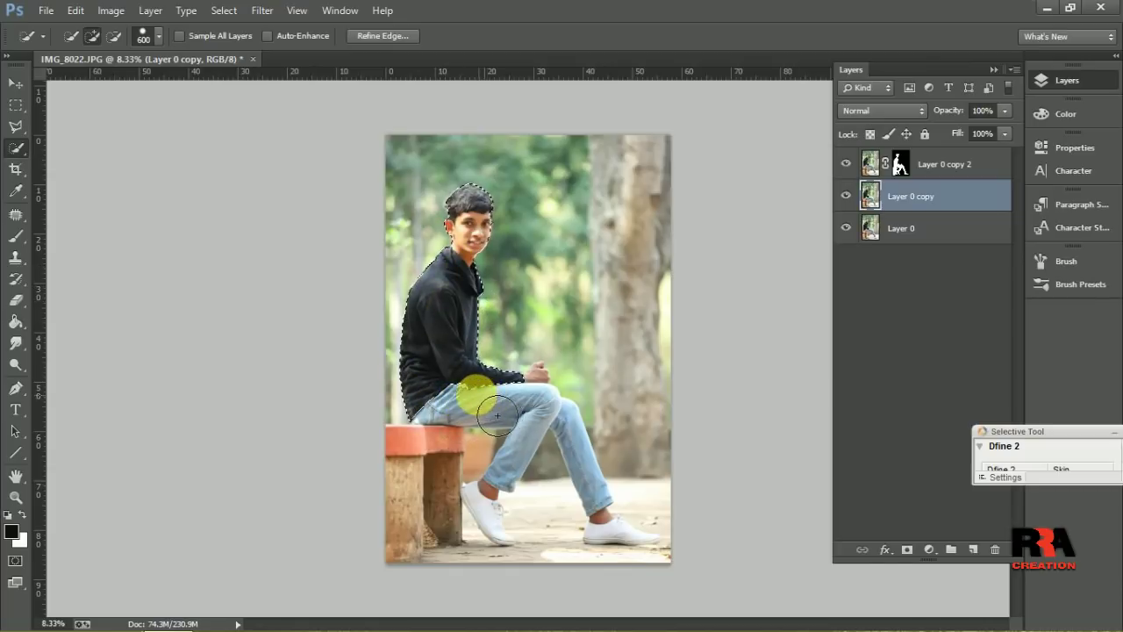
mouse_move(476, 411)
mouse_down()
mouse_move(537, 432)
mouse_move(430, 439)
mouse_move(430, 542)
mouse_move(432, 507)
mouse_move(401, 451)
mouse_move(458, 476)
mouse_move(500, 541)
mouse_move(585, 531)
mouse_move(576, 413)
mouse_move(617, 534)
mouse_move(602, 526)
mouse_move(623, 546)
mouse_move(602, 521)
mouse_move(619, 533)
mouse_up()
key(bracketleft)
key(bracketleft)
key(bracketleft)
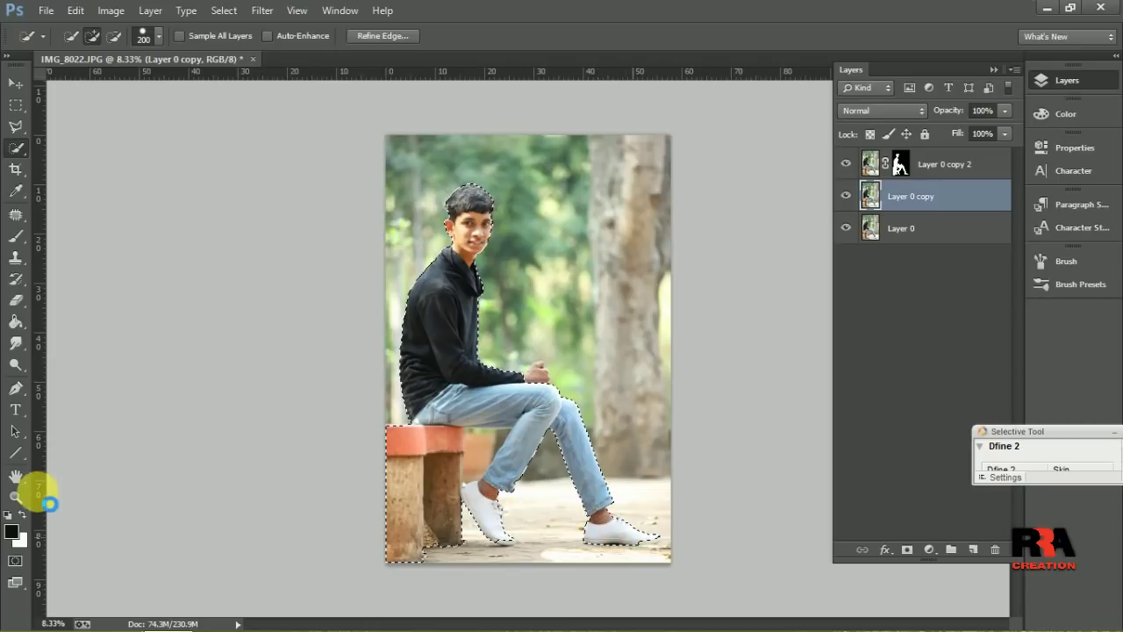
click(16, 501)
Step: Zoom into the right shoe and add its toe, sole and bumper with a 90 px brush
click(647, 557)
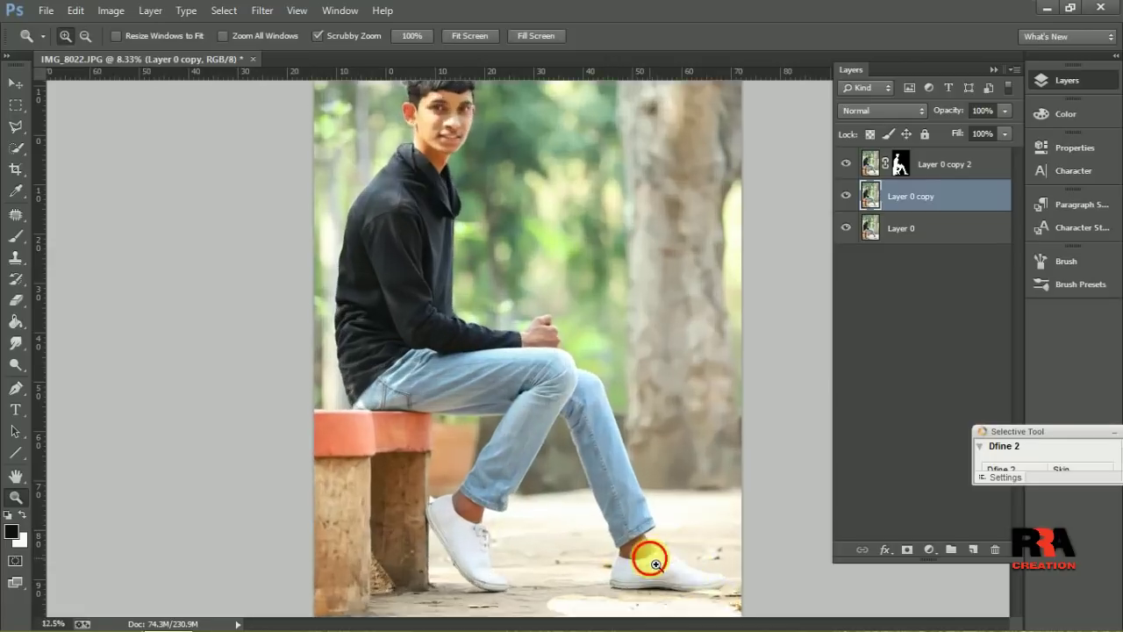
click(658, 565)
click(660, 560)
click(671, 526)
click(666, 492)
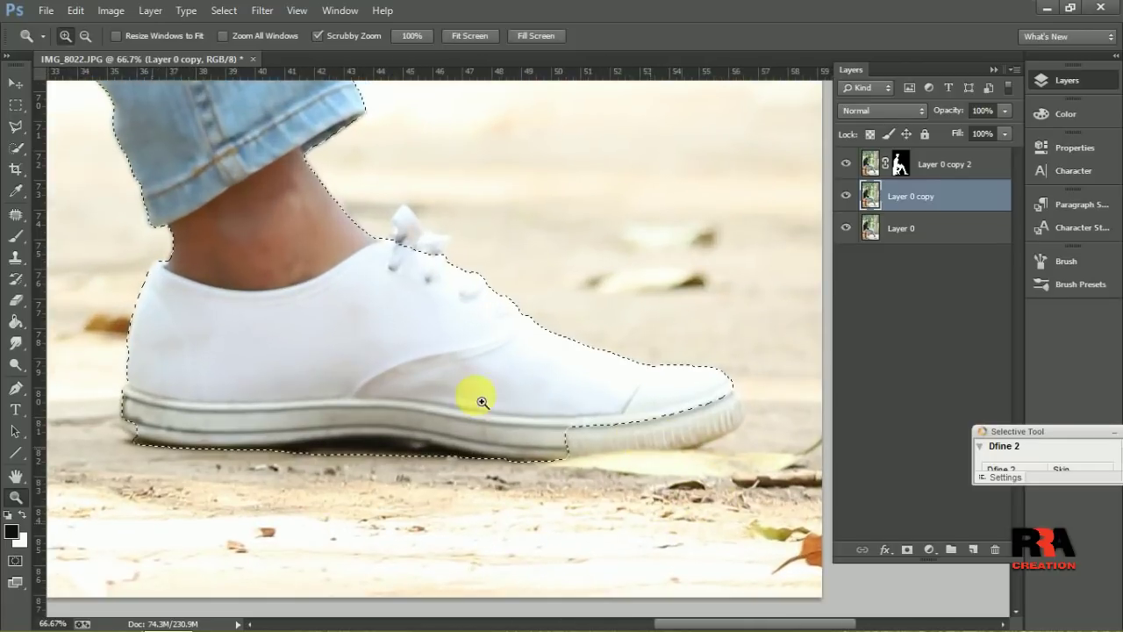
click(15, 147)
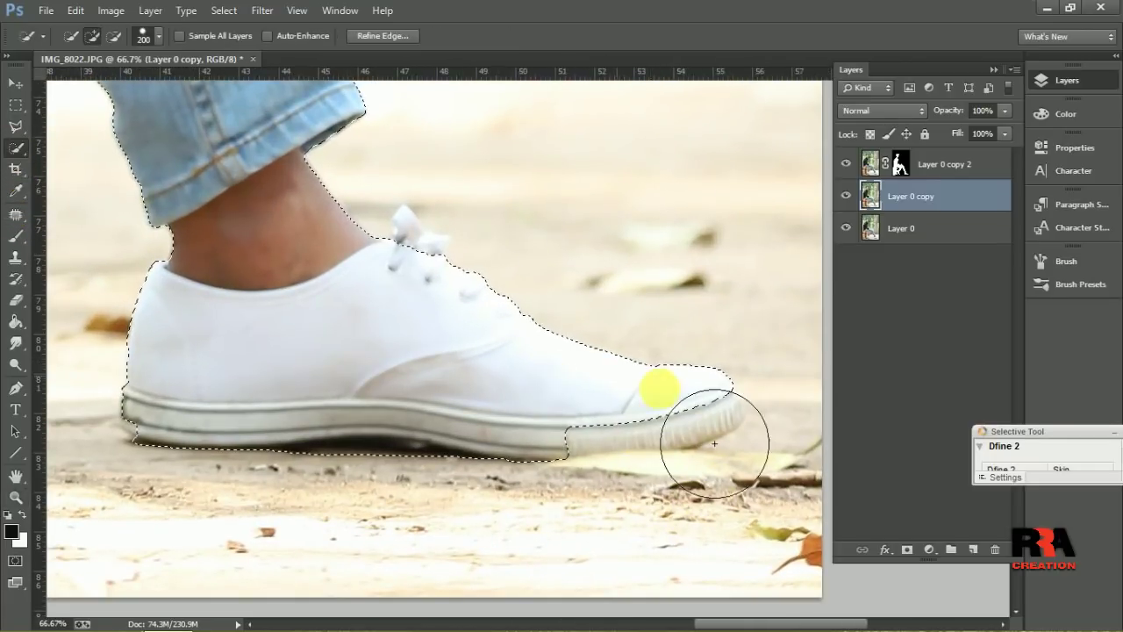
key(bracketleft)
key(bracketleft)
key(bracketleft)
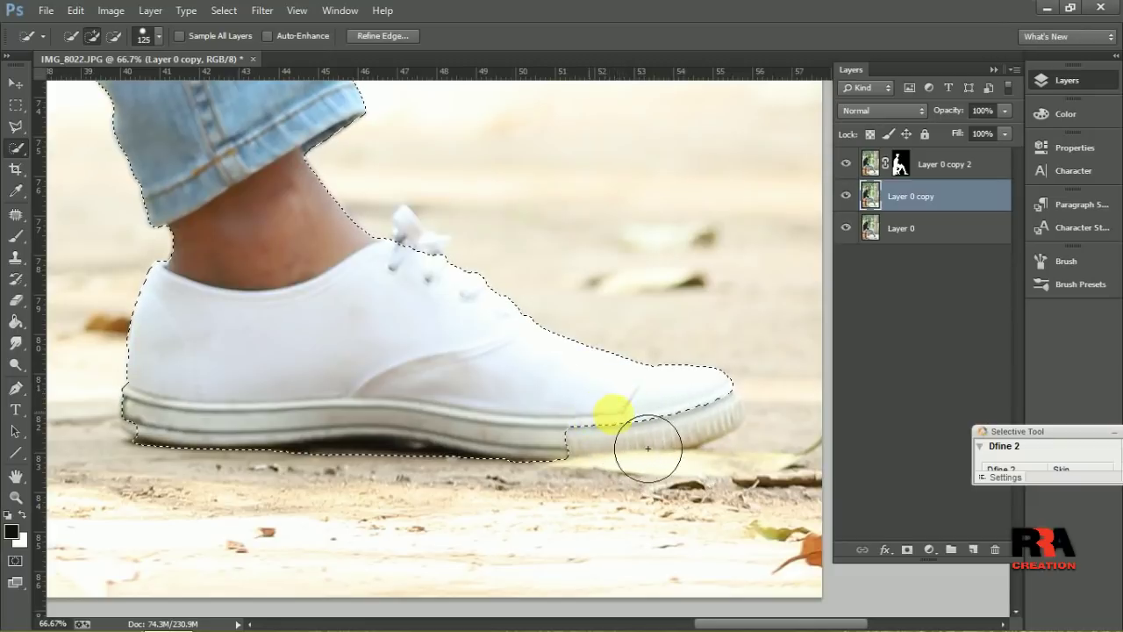
mouse_move(646, 444)
mouse_down()
mouse_move(685, 442)
mouse_move(718, 411)
mouse_up()
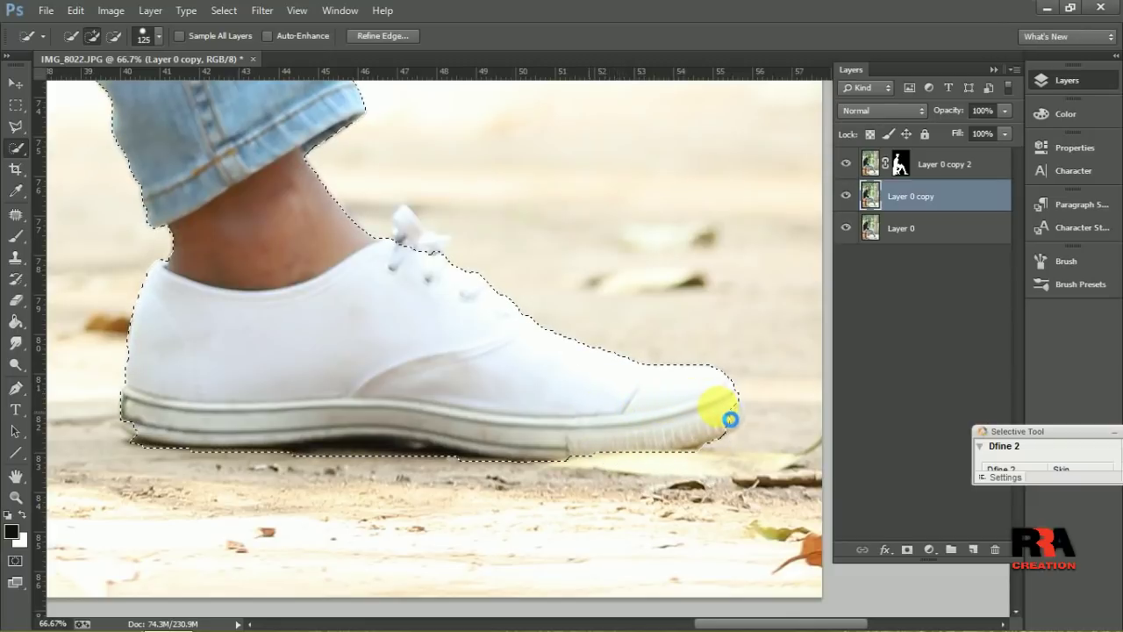
key(bracketleft)
key(bracketleft)
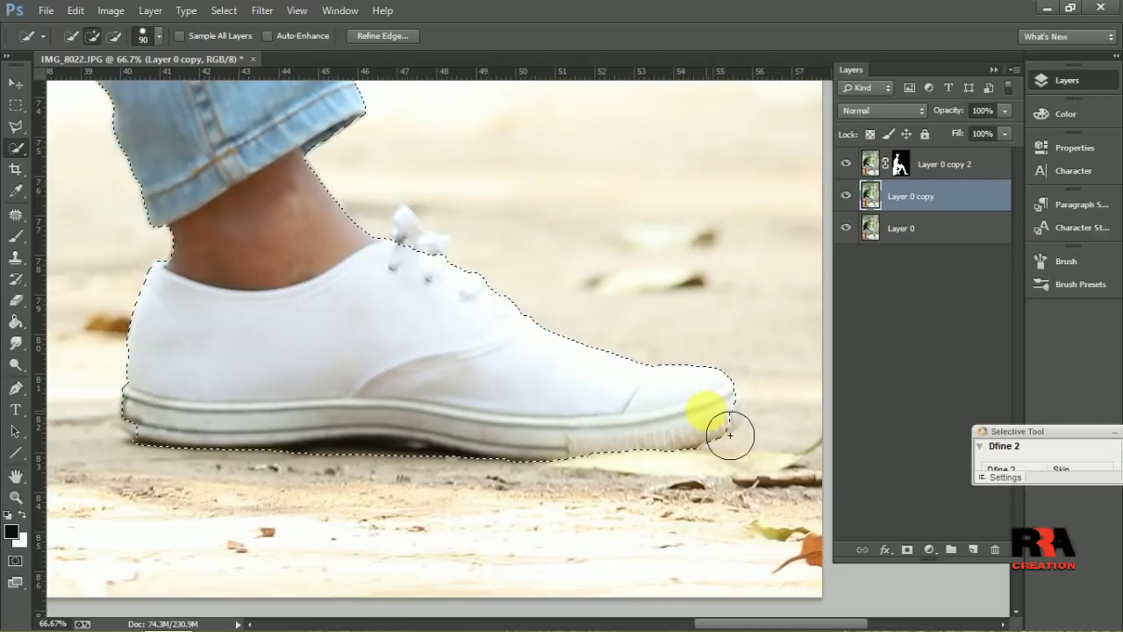
drag(735, 433, 466, 449)
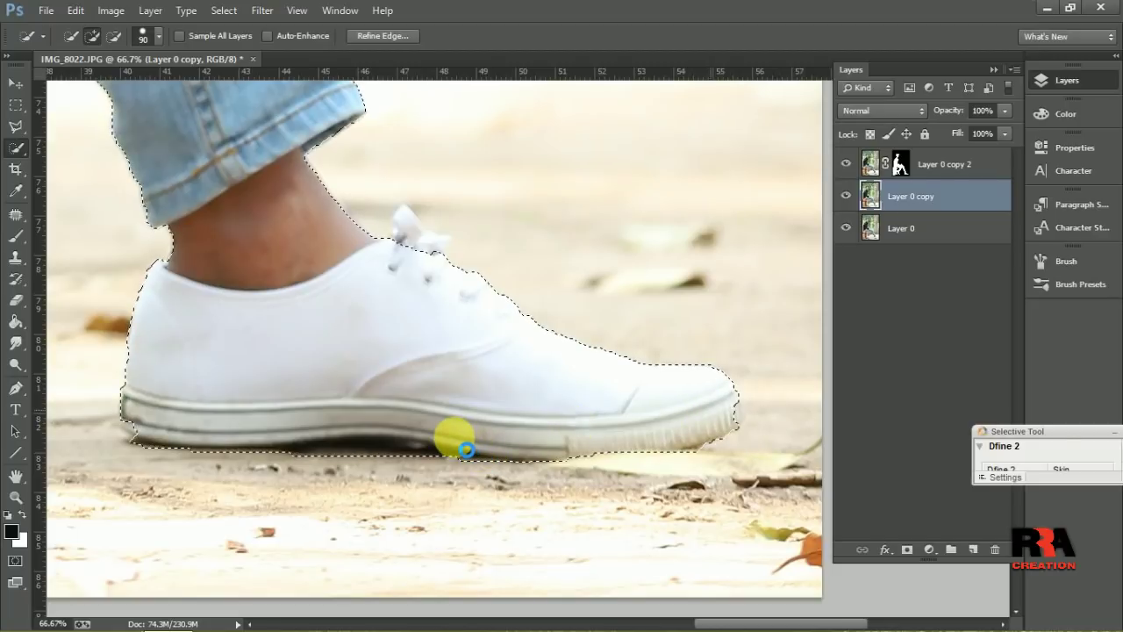
Step: Pan to the other shoe and add its sole and toe corner to the selection
scroll(326, 394, up, 3)
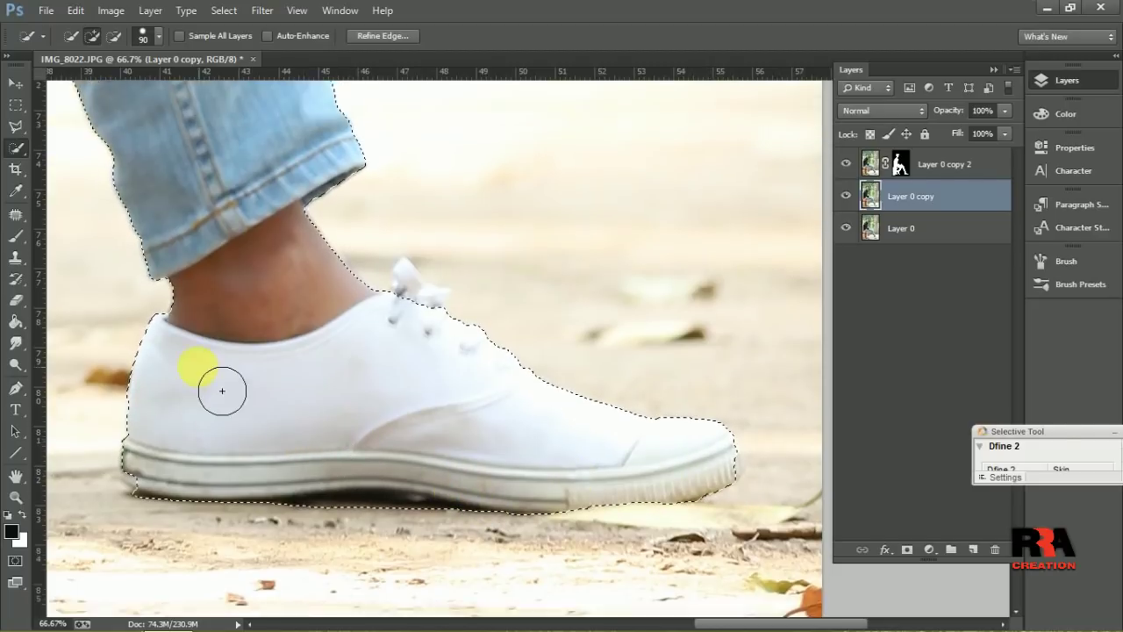
click(16, 474)
drag(334, 381, 479, 346)
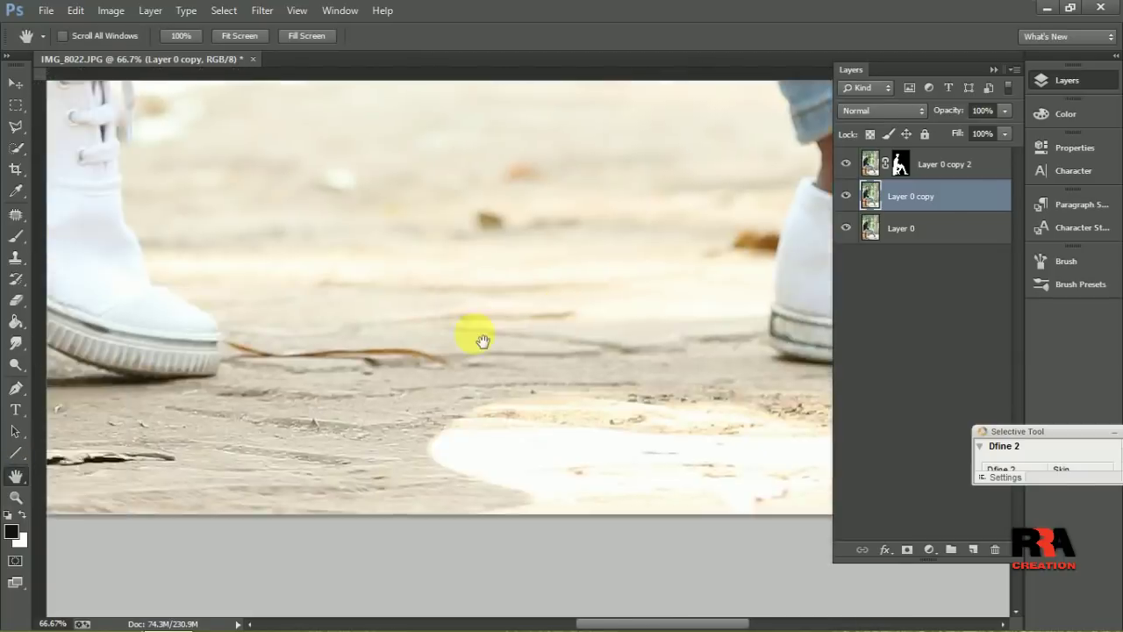
click(16, 147)
drag(479, 262, 490, 272)
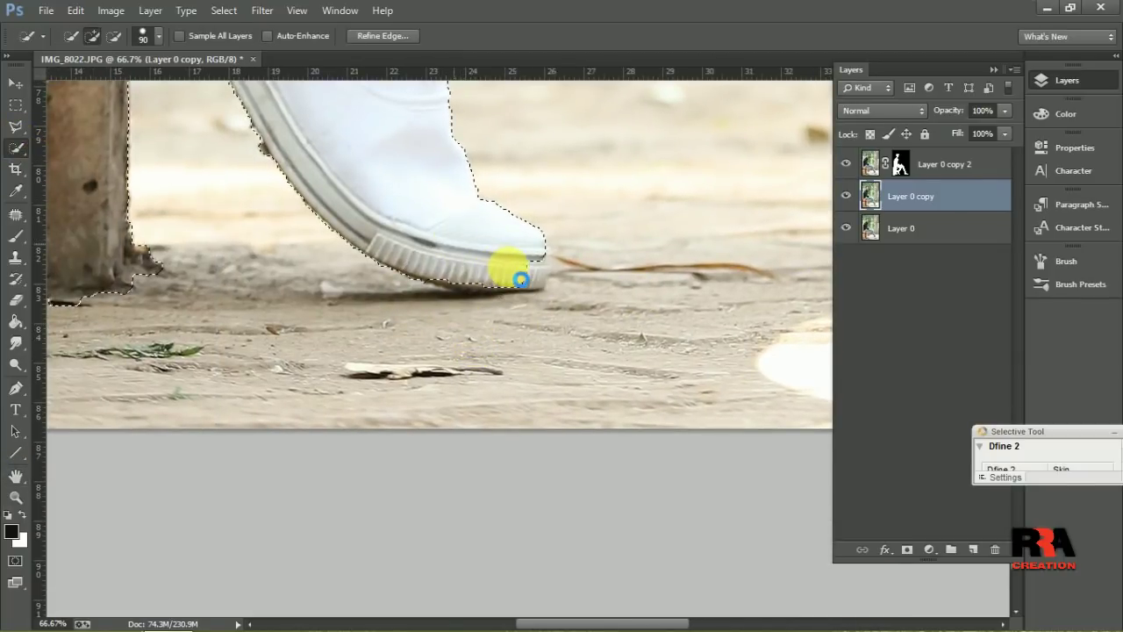
drag(532, 281, 546, 288)
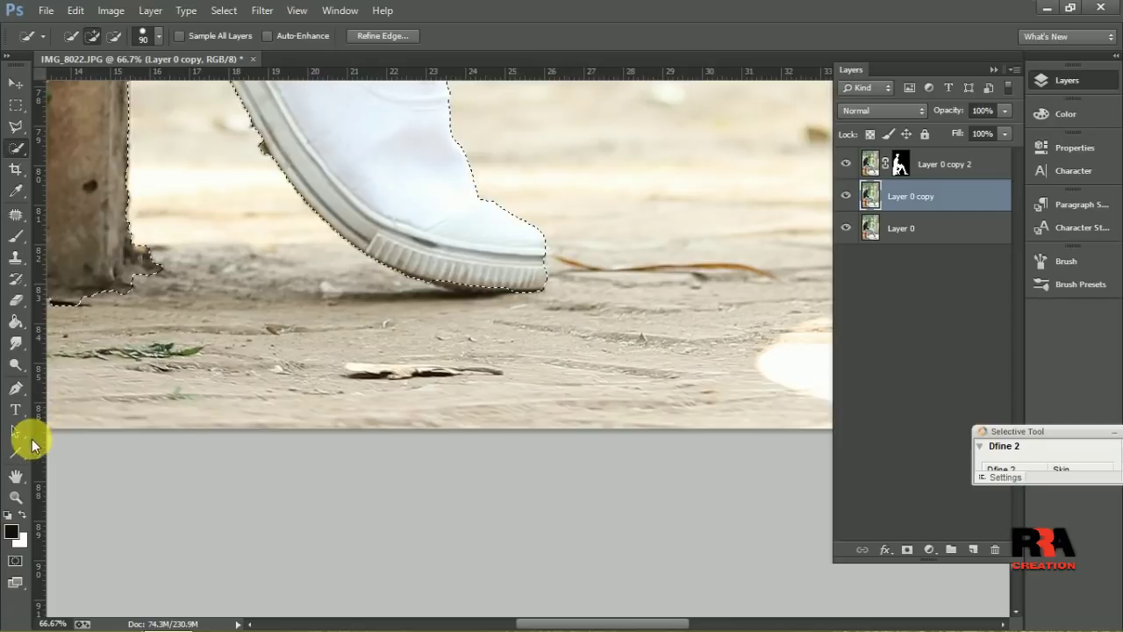
Step: Pan to the jeans cuff and zoom back out over the shoes
click(16, 474)
drag(431, 243, 491, 341)
scroll(506, 251, up, 5)
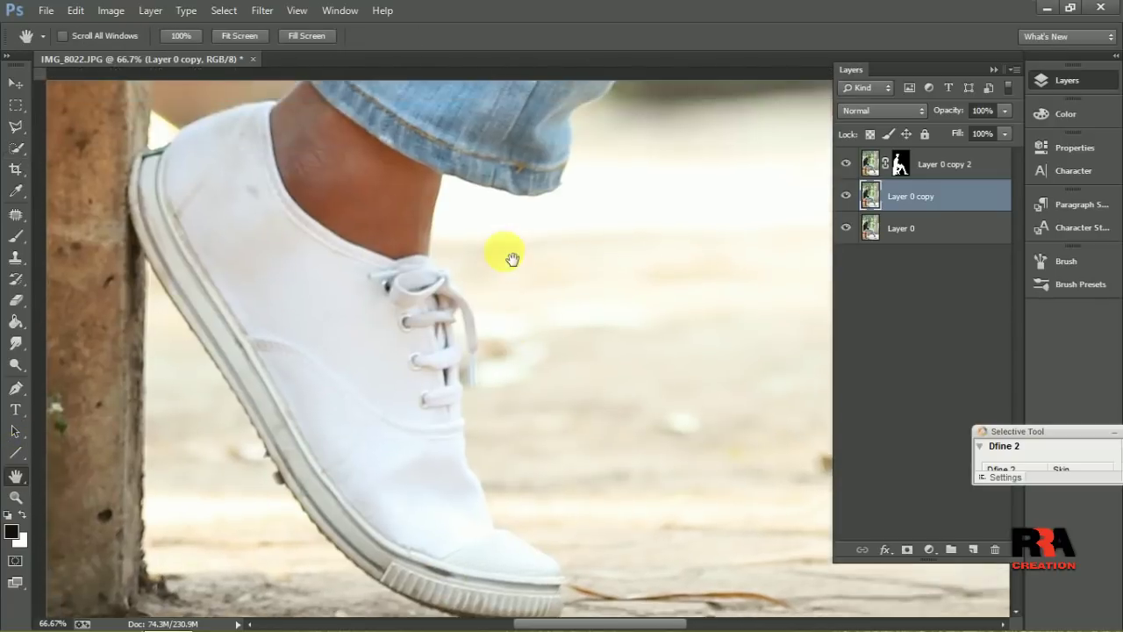
scroll(508, 258, up, 3)
scroll(574, 253, up, 5)
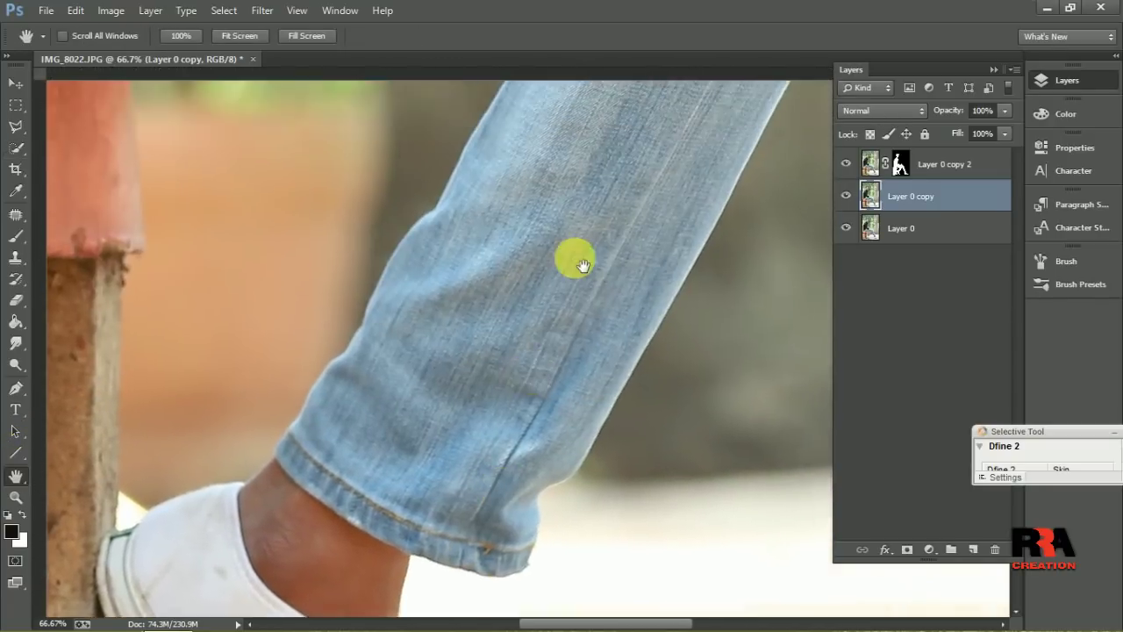
scroll(587, 221, up, 3)
scroll(588, 224, up, 3)
scroll(592, 228, down, 2)
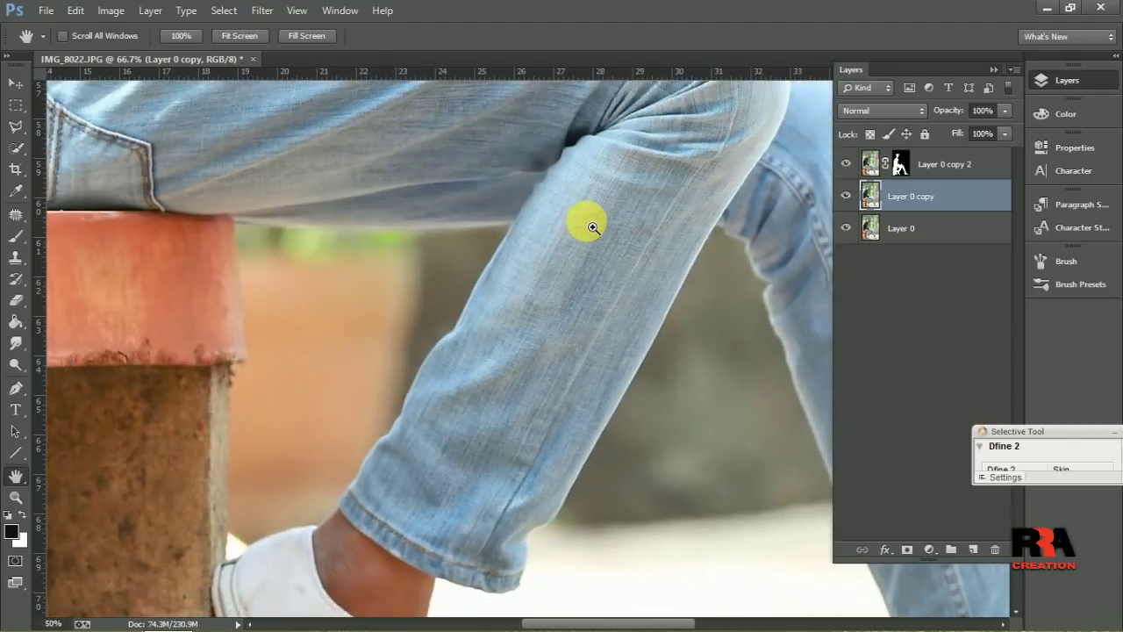
scroll(586, 220, down, 1)
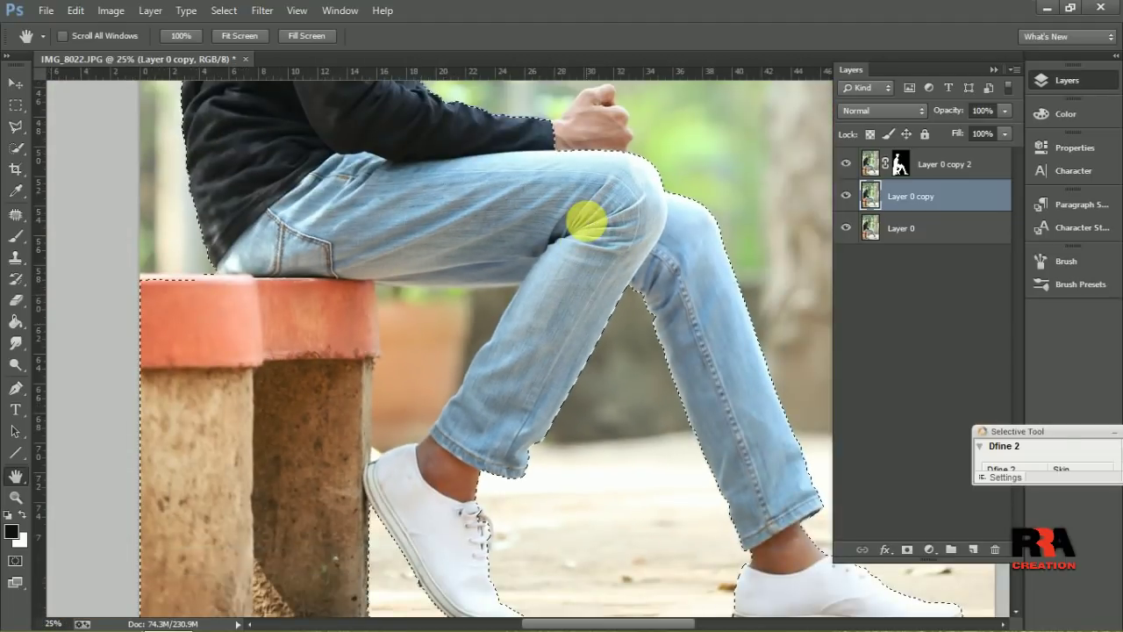
Step: Refine the selection edge where the shirt back meets the bench top
click(15, 147)
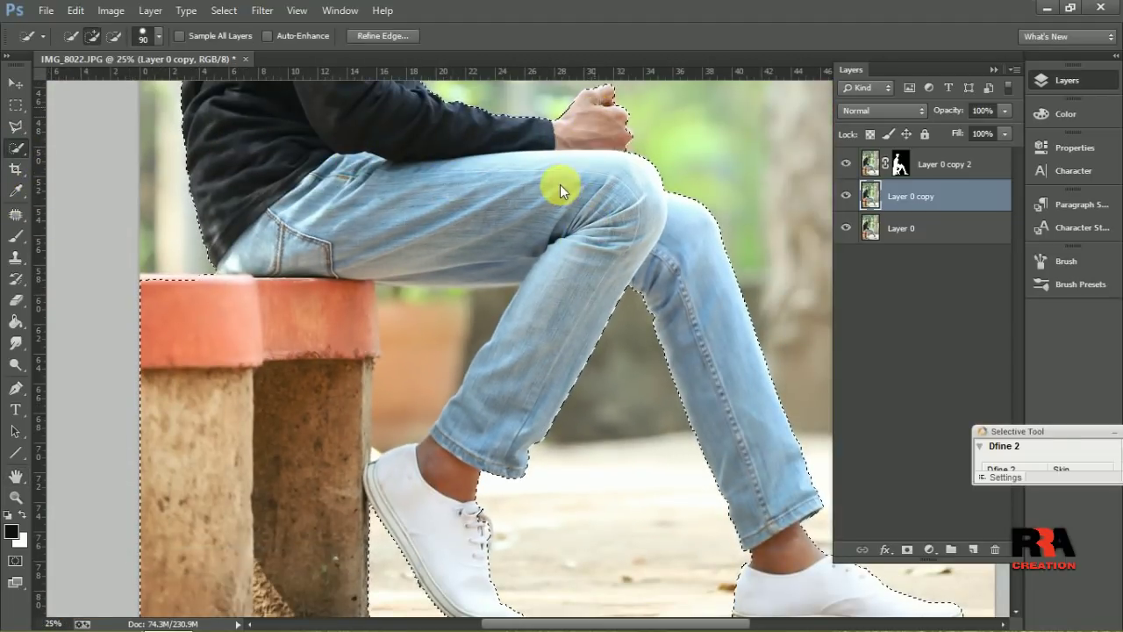
scroll(175, 237, up, 2)
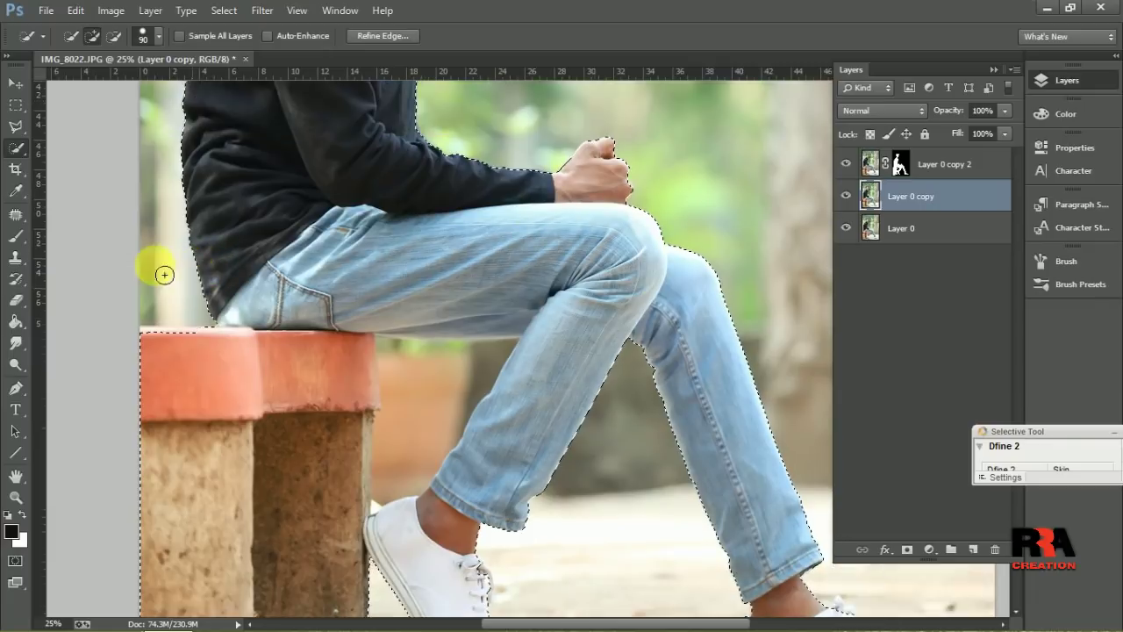
drag(160, 345, 181, 351)
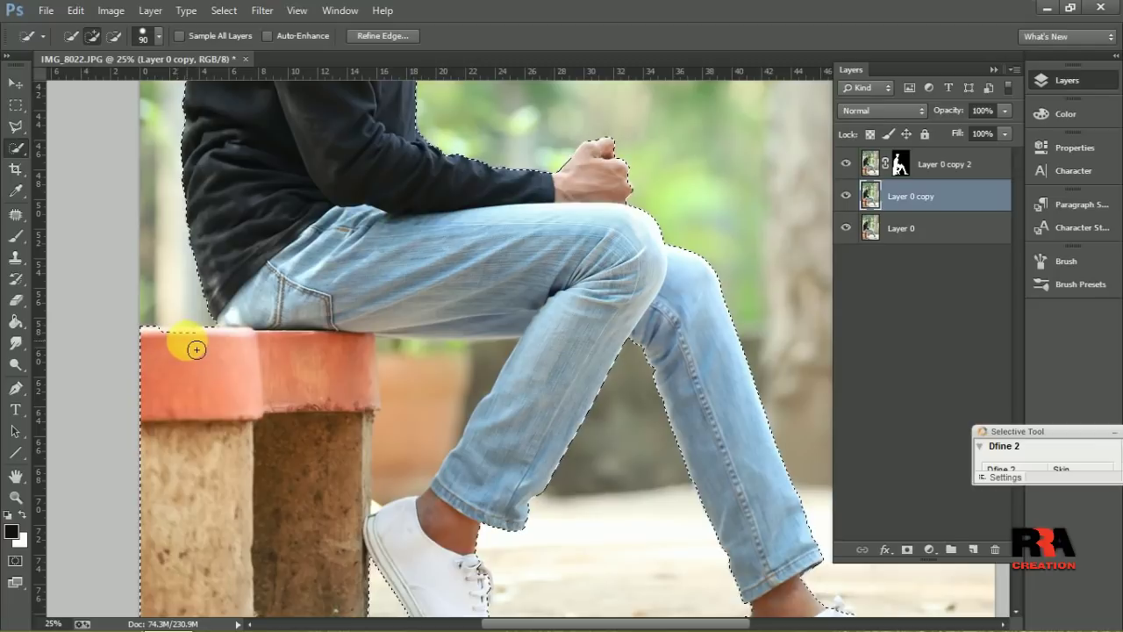
mouse_move(200, 346)
mouse_down()
mouse_move(230, 324)
mouse_move(293, 238)
mouse_move(324, 238)
mouse_up()
Step: Tidy the selection edge along the neck, collar and side of the face
scroll(325, 247, up, 1)
scroll(306, 234, up, 1)
scroll(304, 233, up, 2)
scroll(304, 236, up, 3)
scroll(305, 235, up, 2)
scroll(293, 226, up, 2)
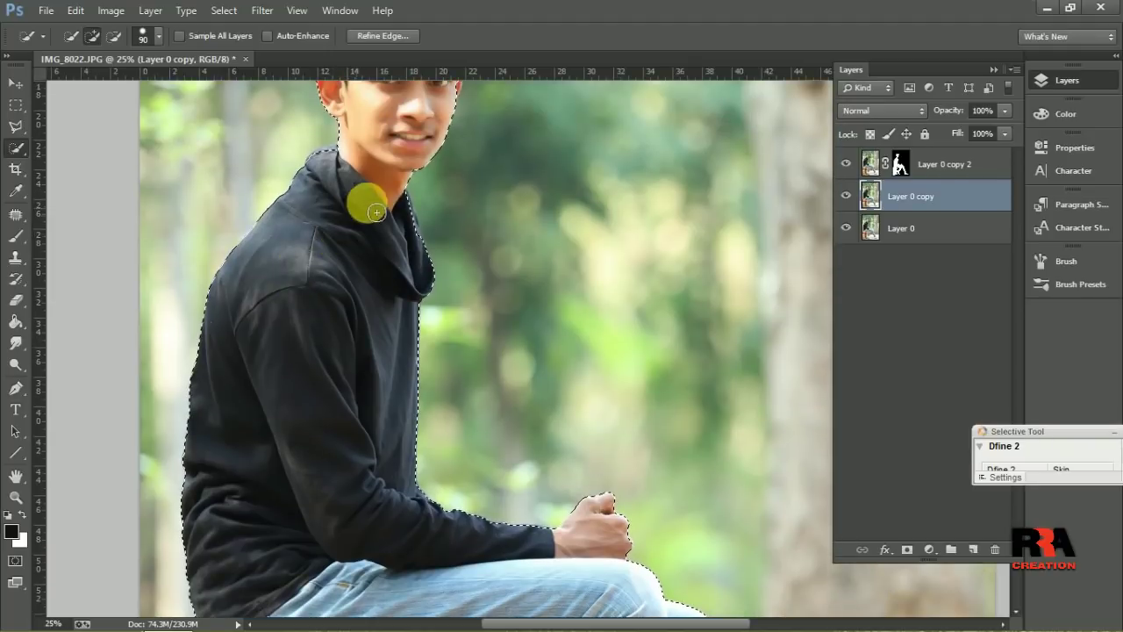
click(415, 232)
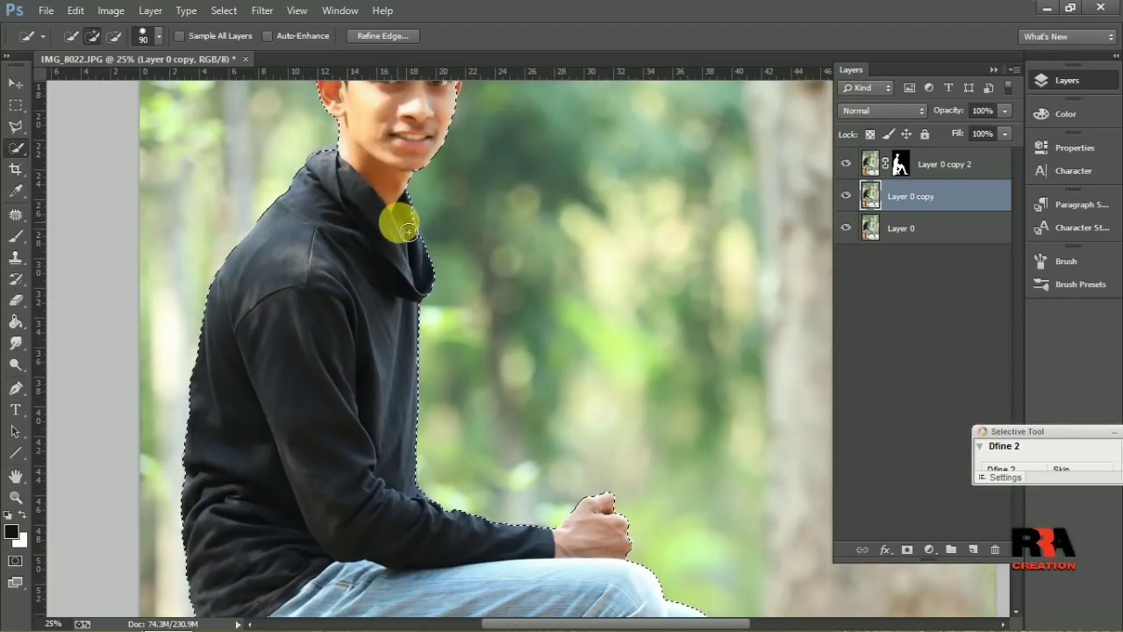
click(392, 236)
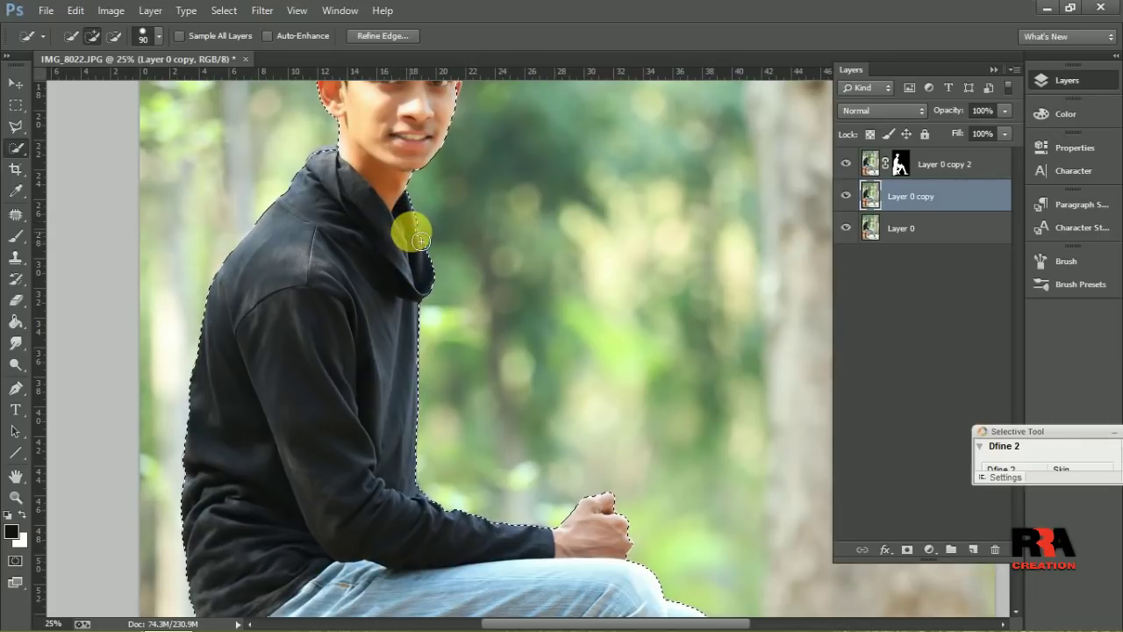
click(338, 191)
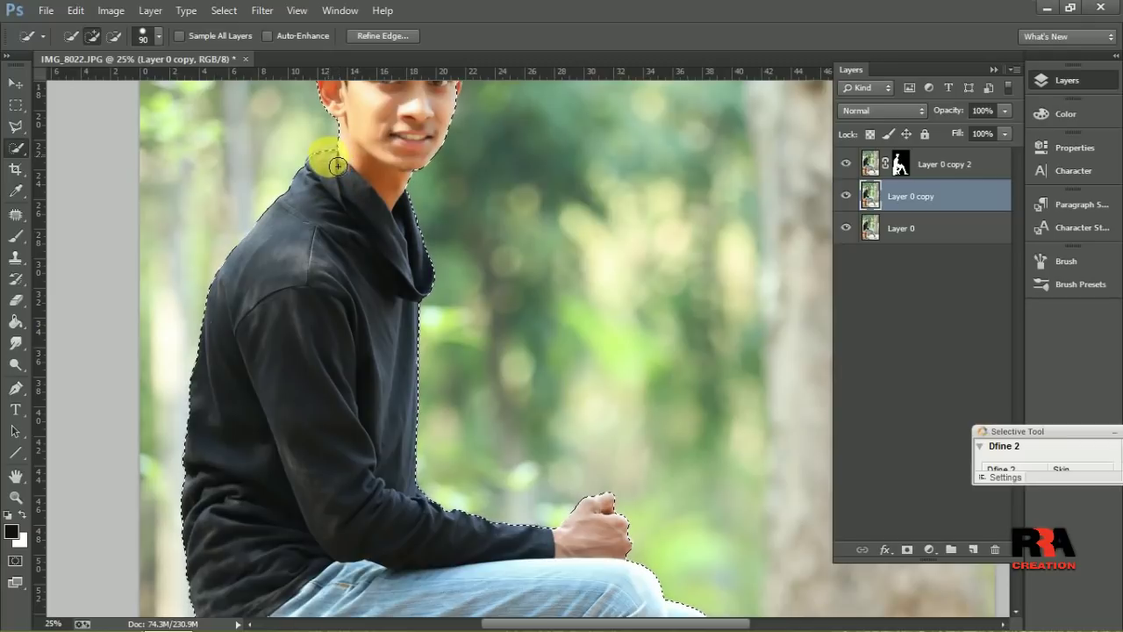
click(397, 154)
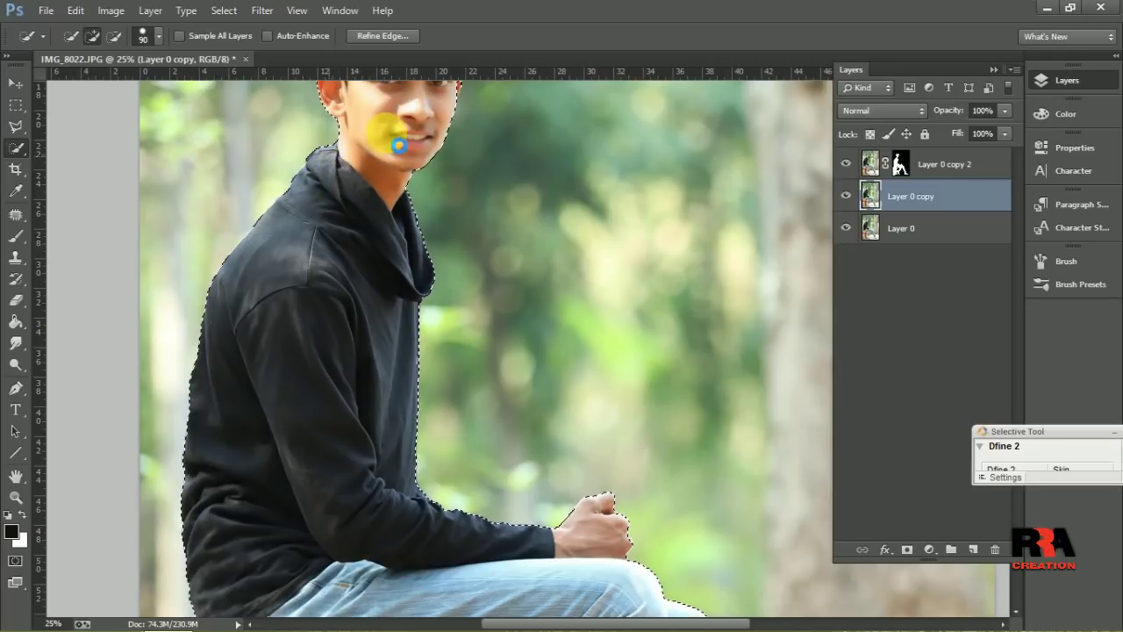
Step: Refine the selection along the cheek and hair, extending it down the face
scroll(474, 127, up, 3)
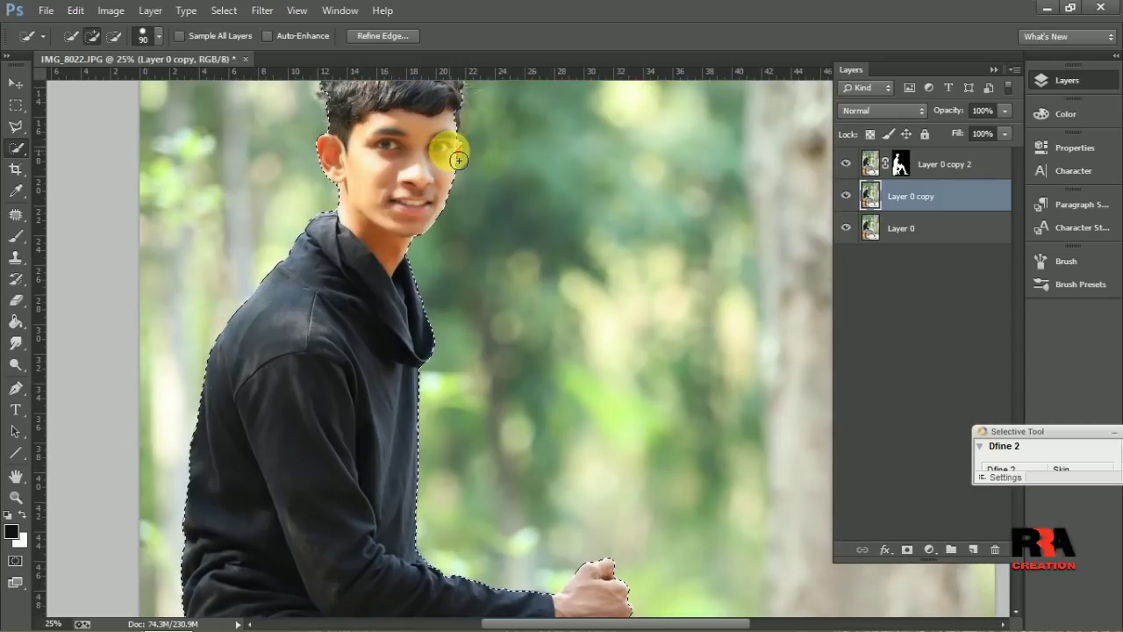
click(444, 184)
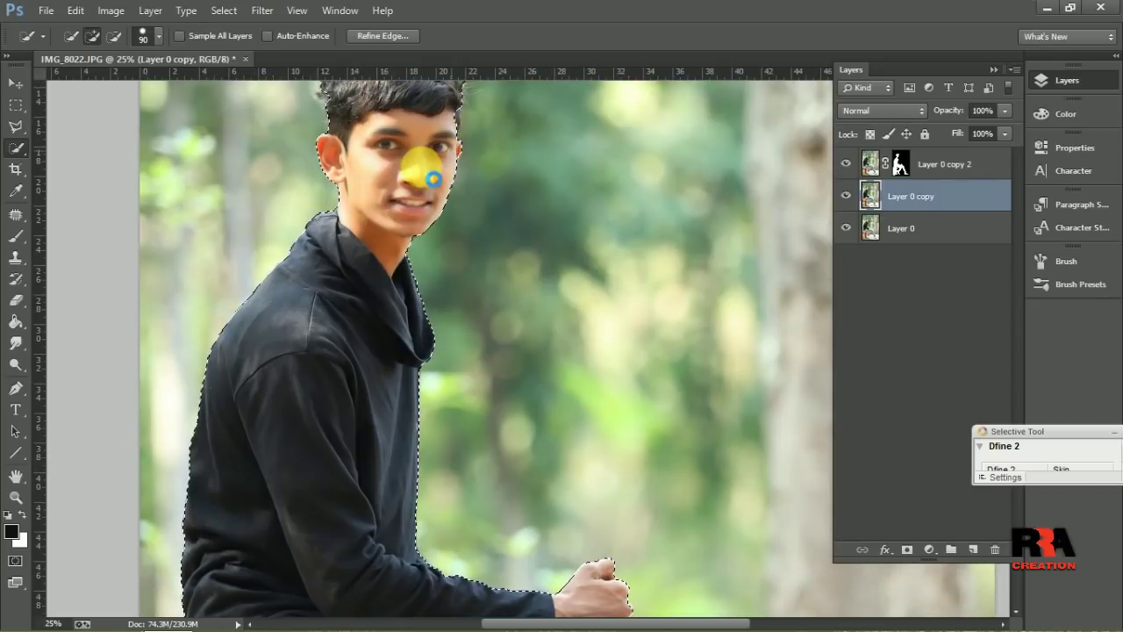
scroll(416, 159, up, 4)
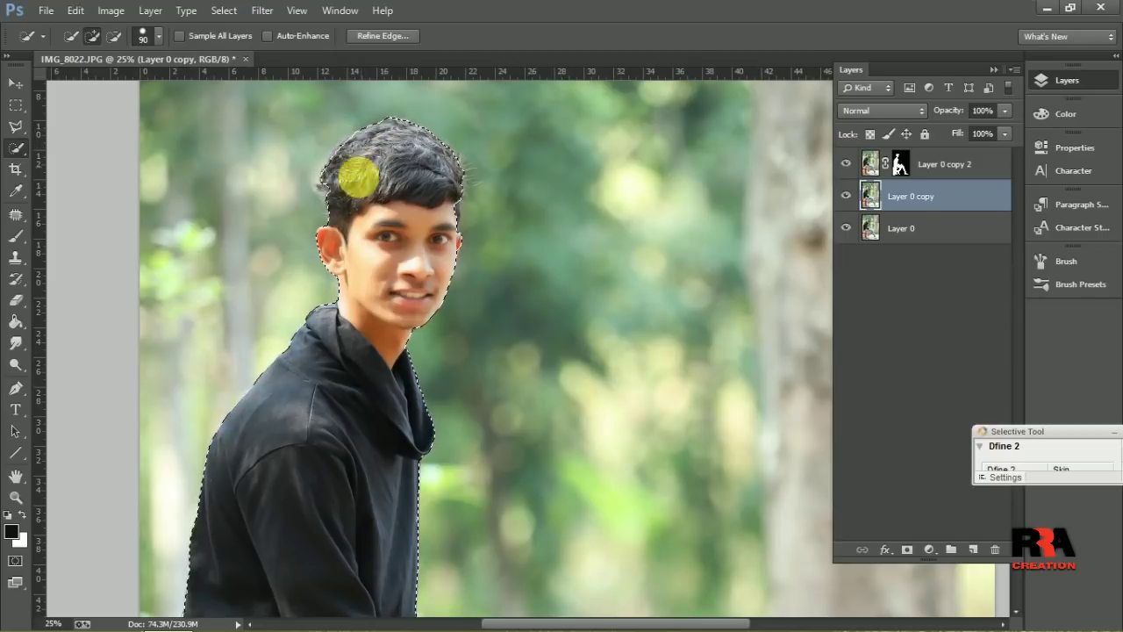
drag(352, 155, 459, 224)
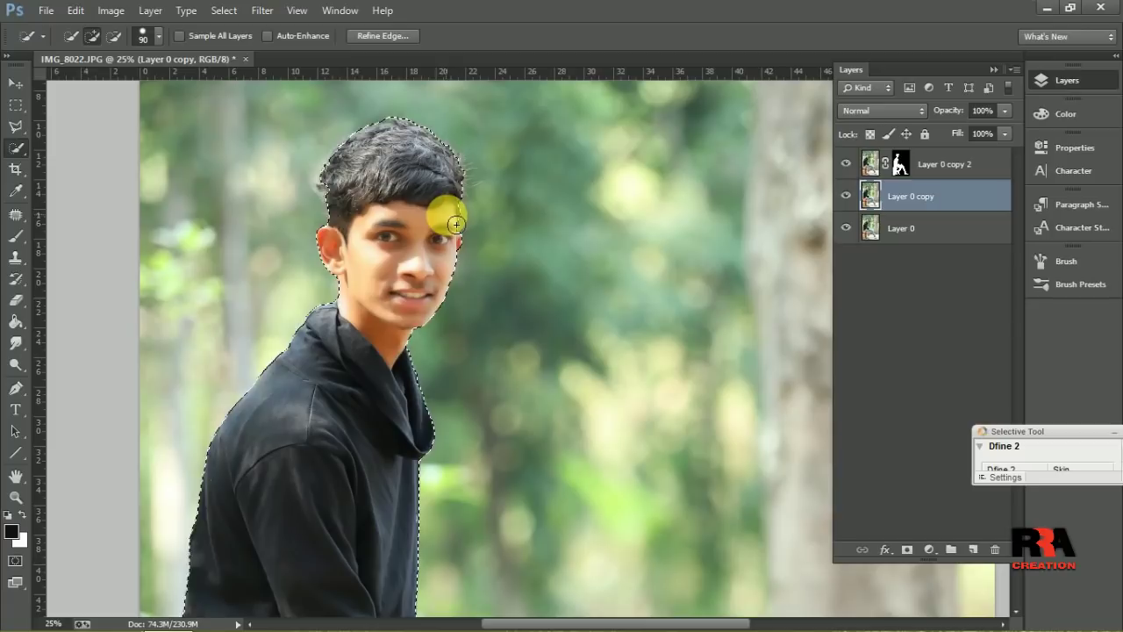
drag(456, 225, 403, 297)
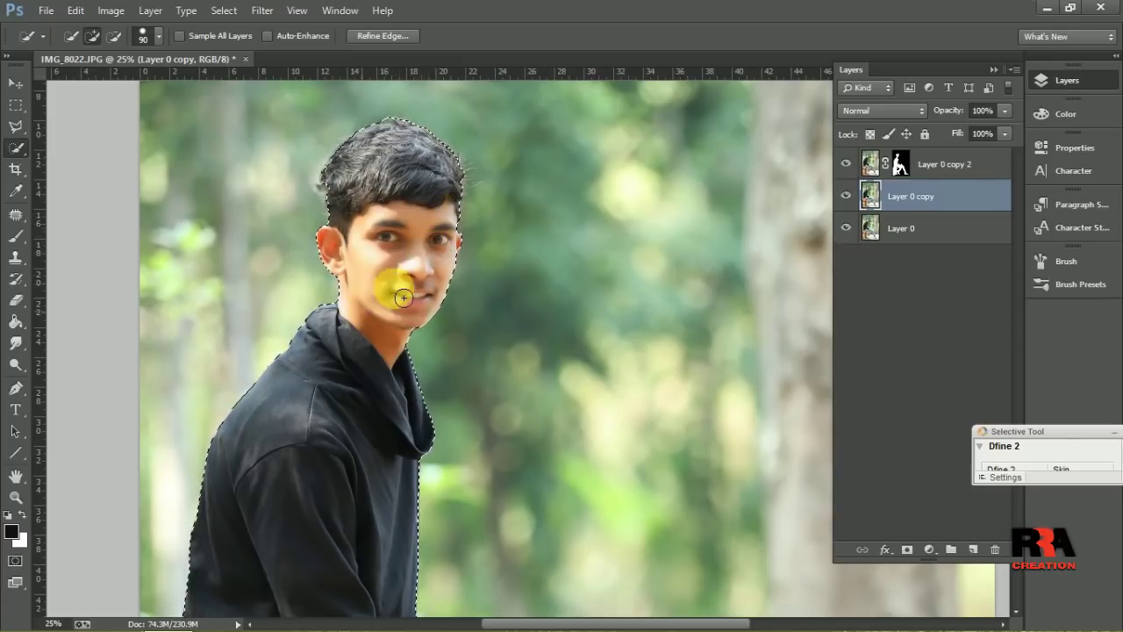
Step: Open the Stroke dialog by mistake and cancel it, leaving the image unchanged
click(76, 14)
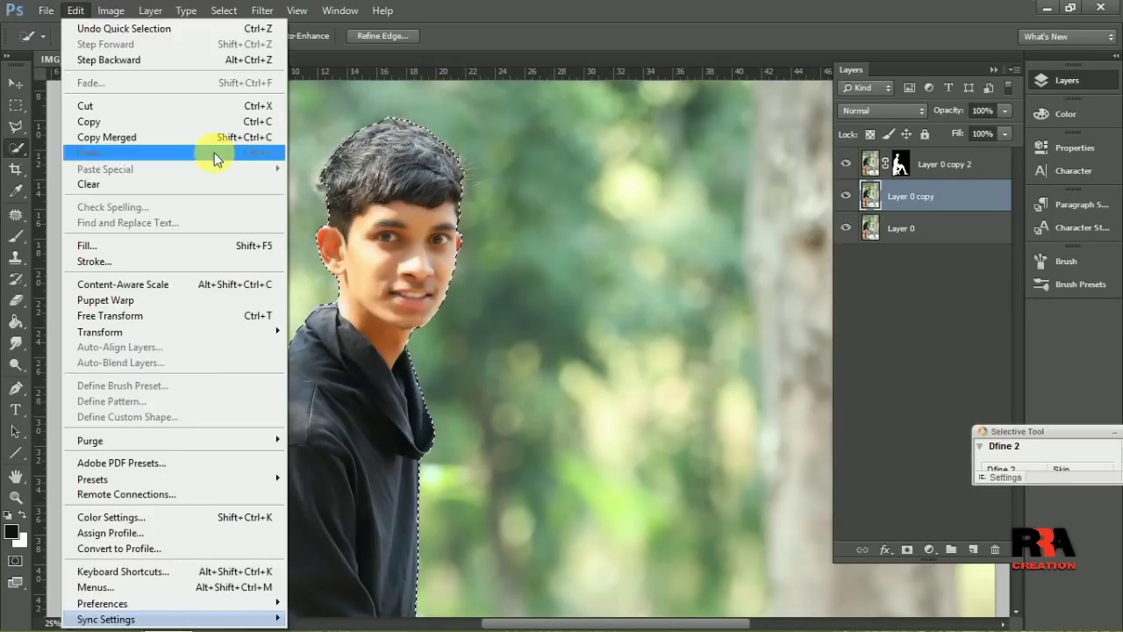
click(114, 263)
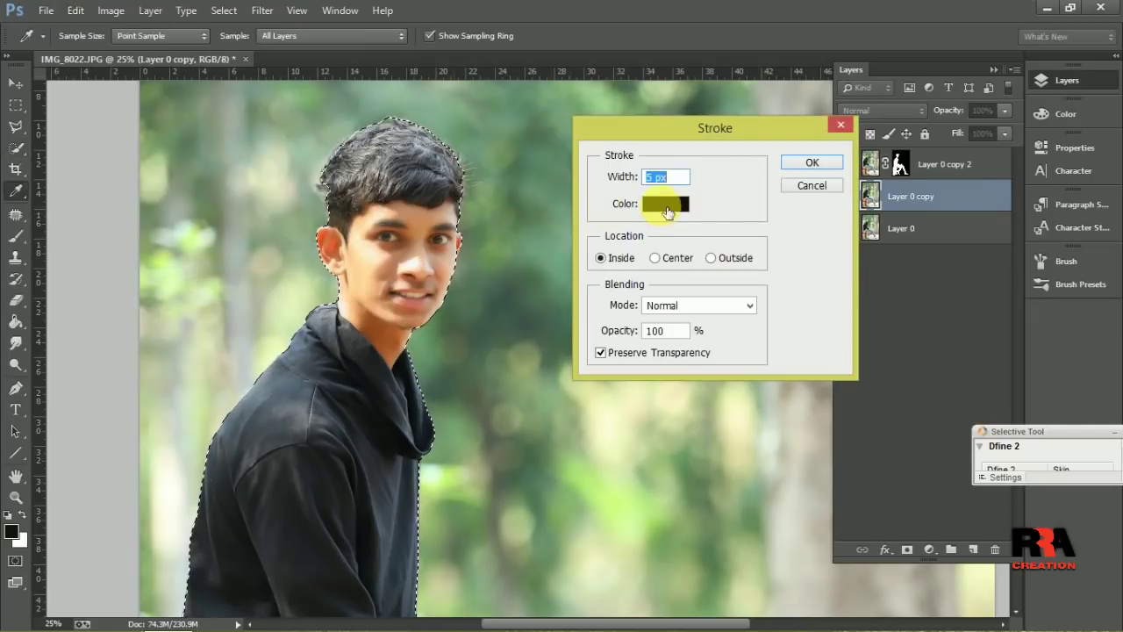
click(806, 185)
key(w)
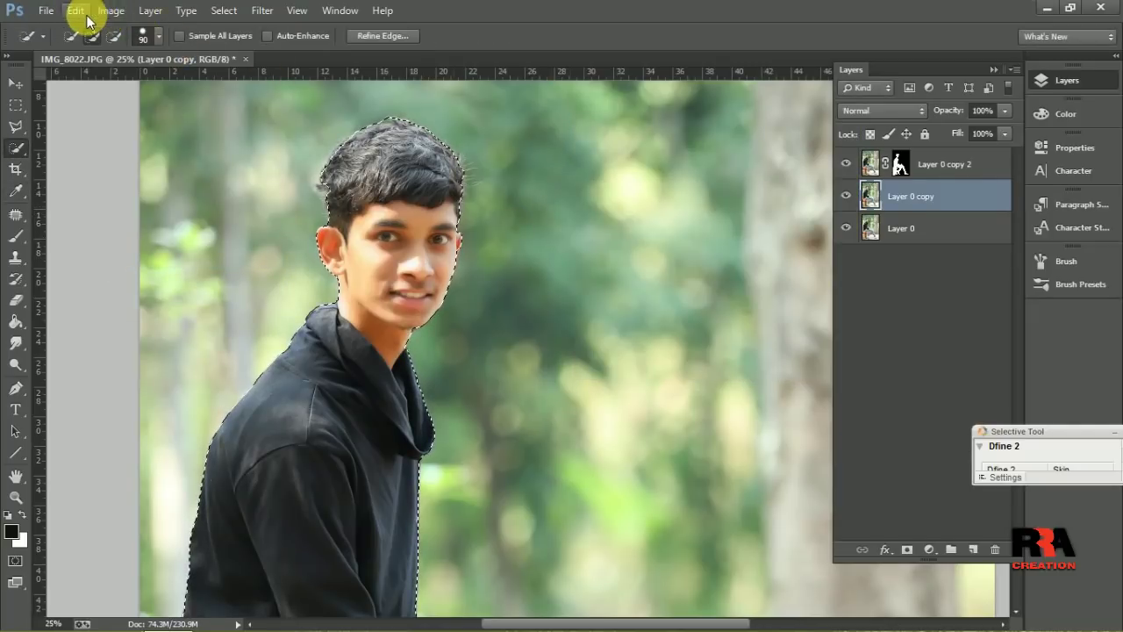
Step: Fill the selection with Content-Aware to erase the young man from Layer 0 copy
click(75, 11)
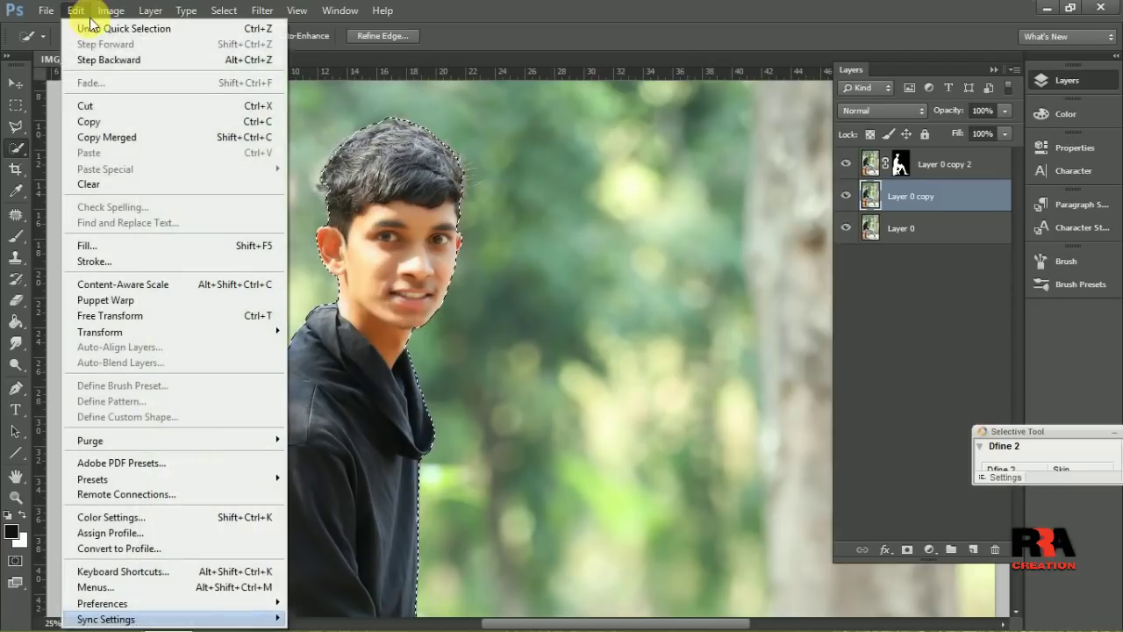
click(102, 246)
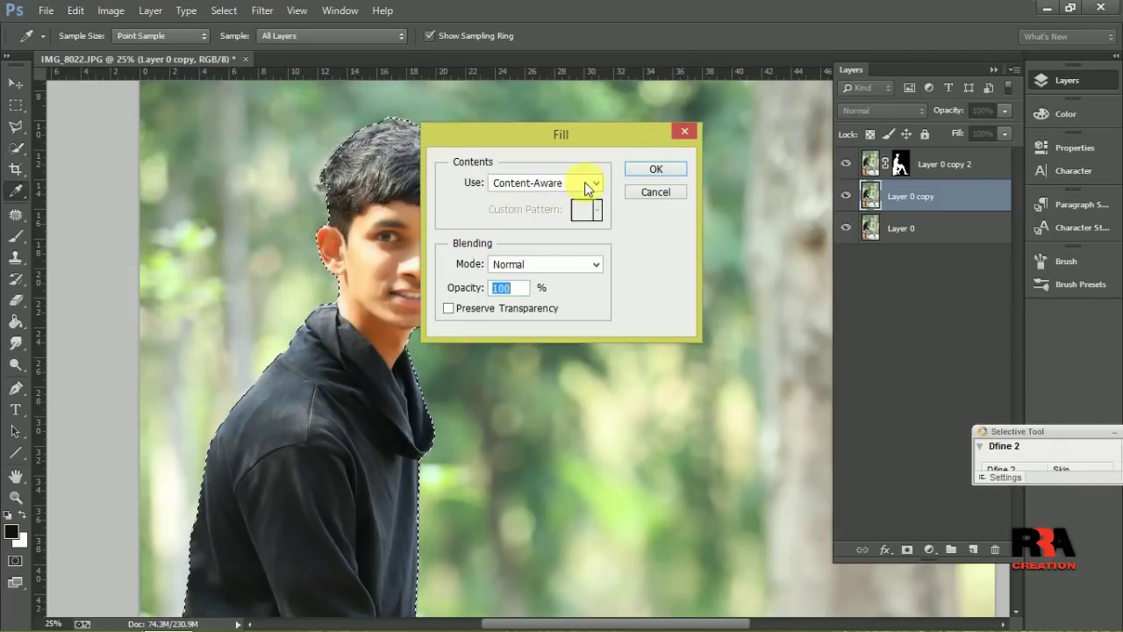
click(593, 184)
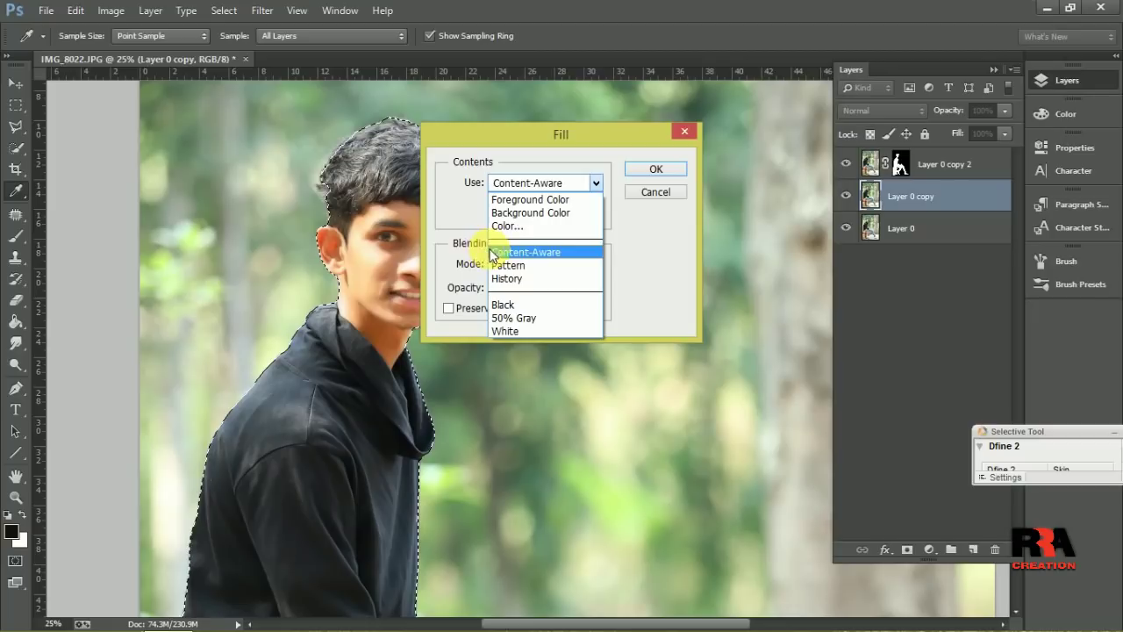
click(521, 253)
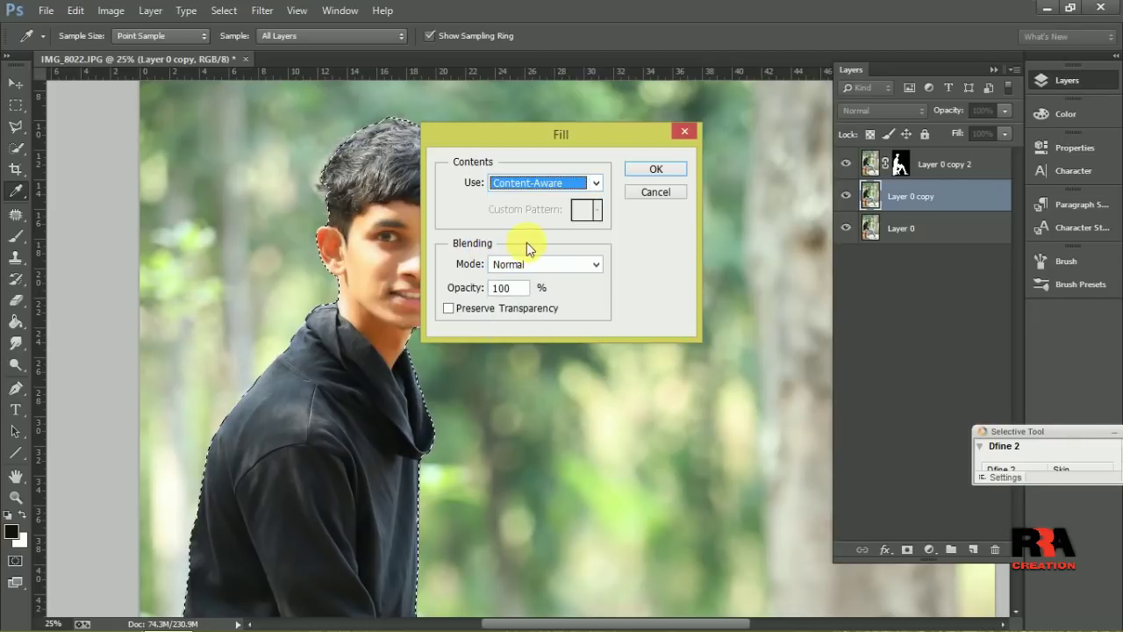
click(654, 170)
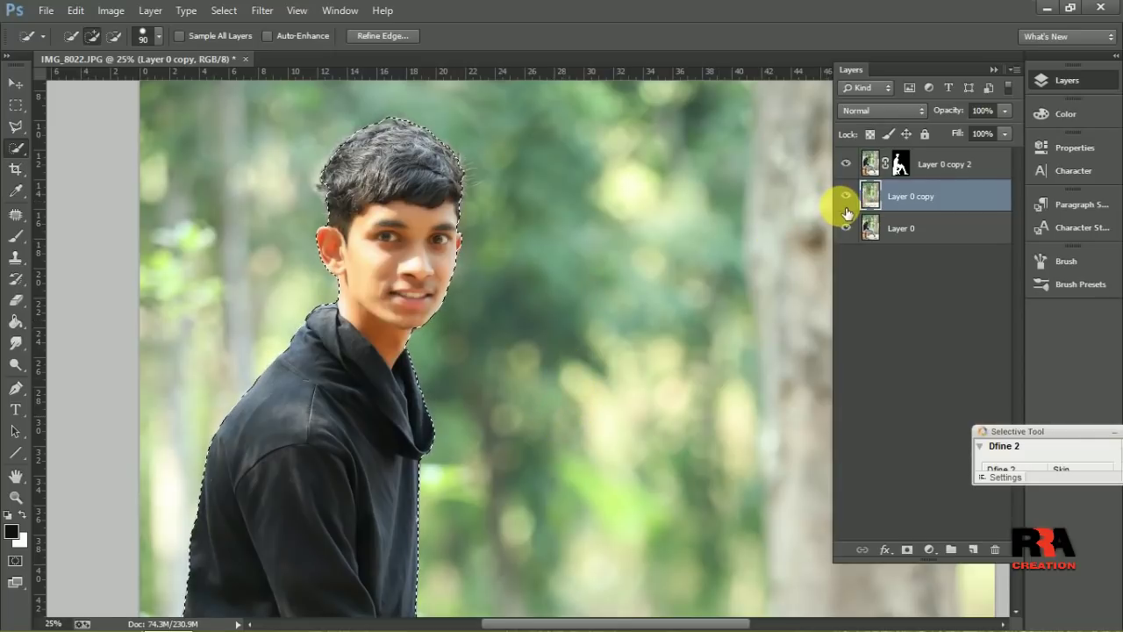
Step: Fit the photo on screen, hide Layer 0 copy 2 to check the fill, and deselect
key(ctrl+0)
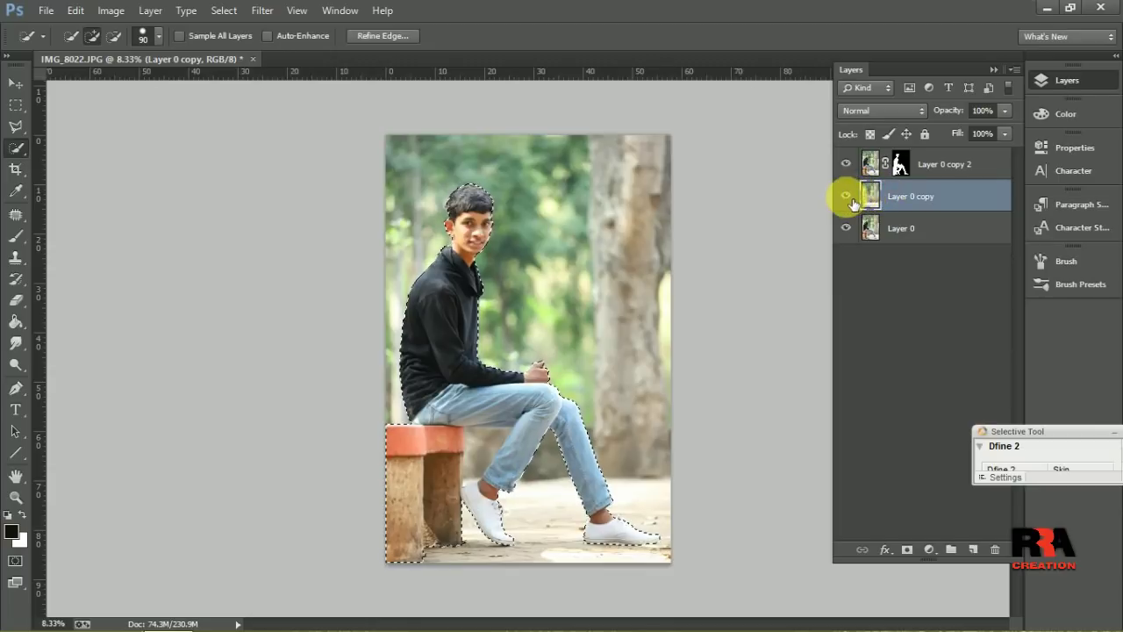
click(846, 197)
click(847, 198)
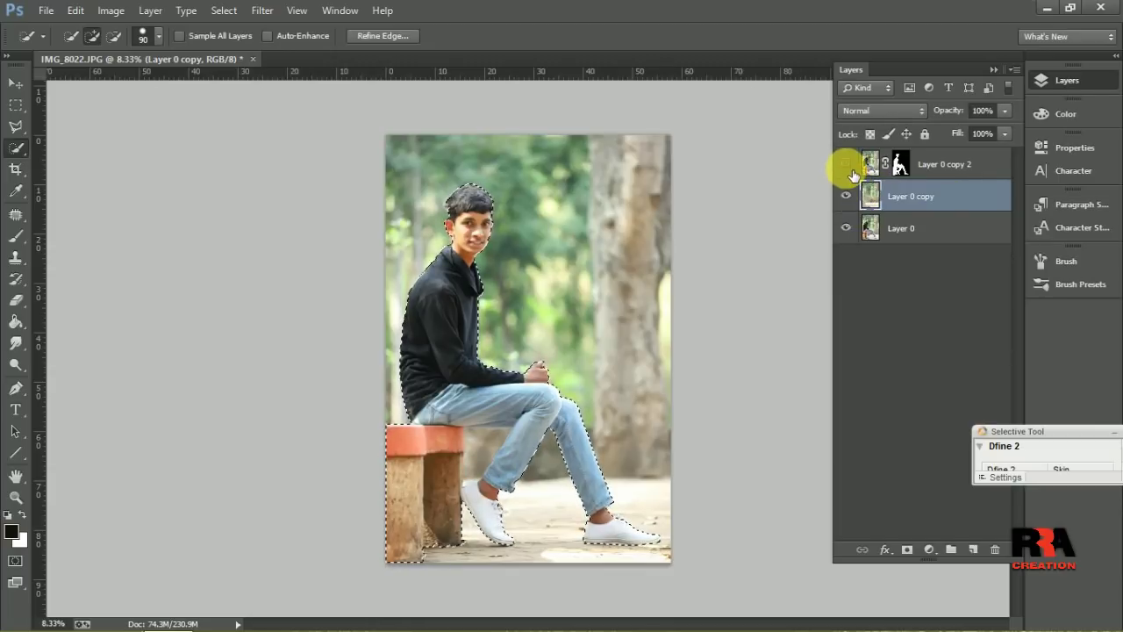
click(846, 163)
right_click(465, 281)
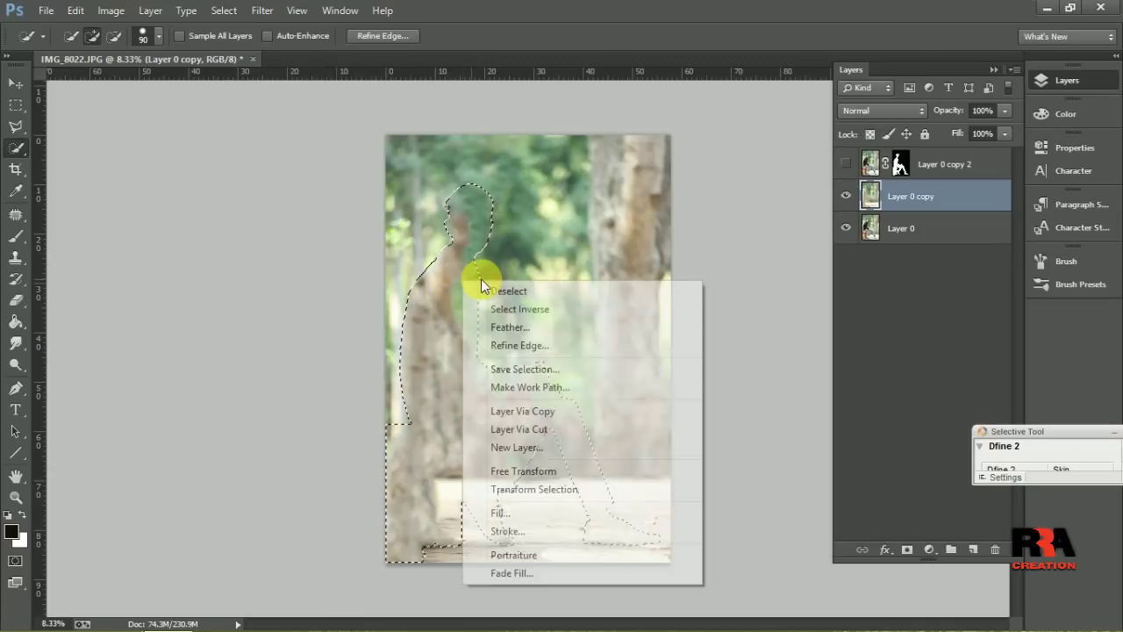
click(506, 293)
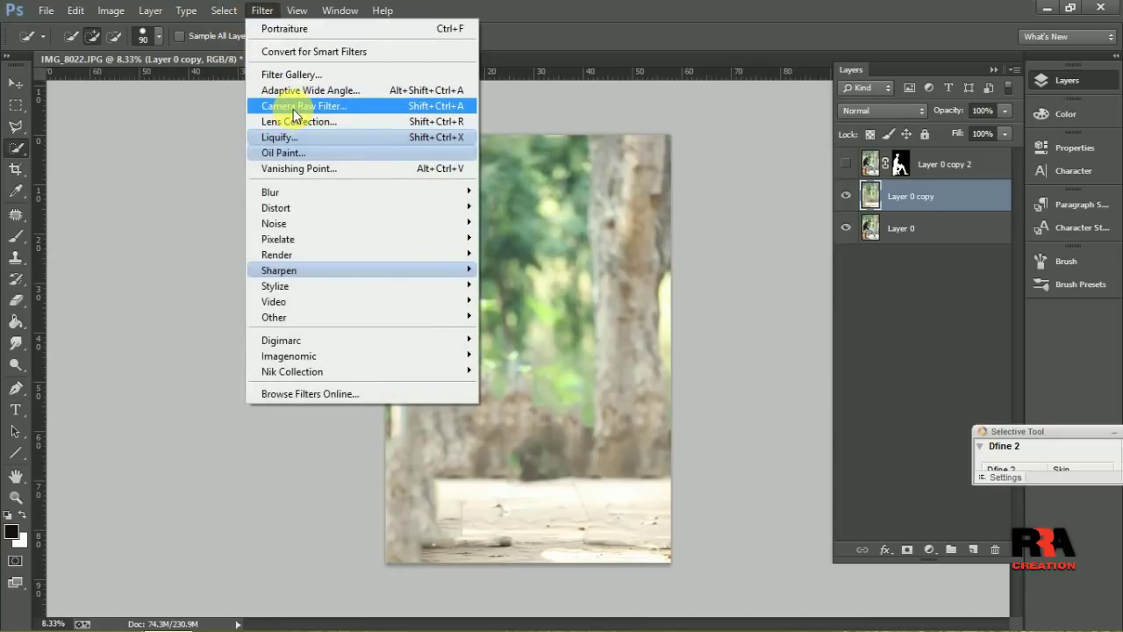
Step: In Camera Raw Filter set Temperature +12, Exposure -0.35, Contrast +14, Highlights +16, Clarity +12
click(298, 109)
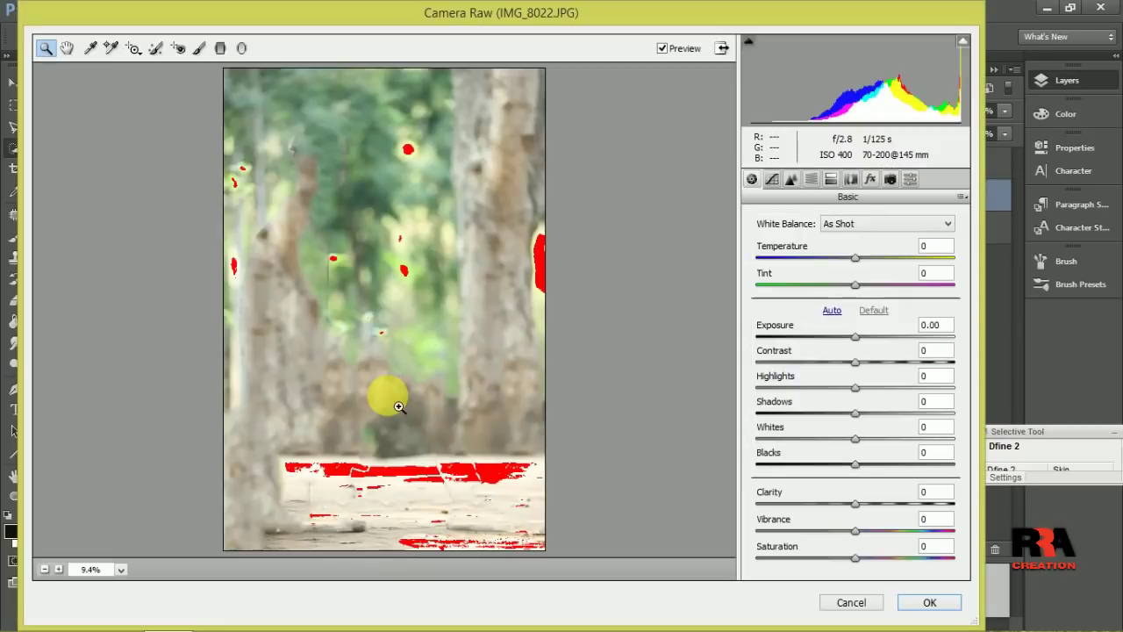
drag(853, 261, 866, 258)
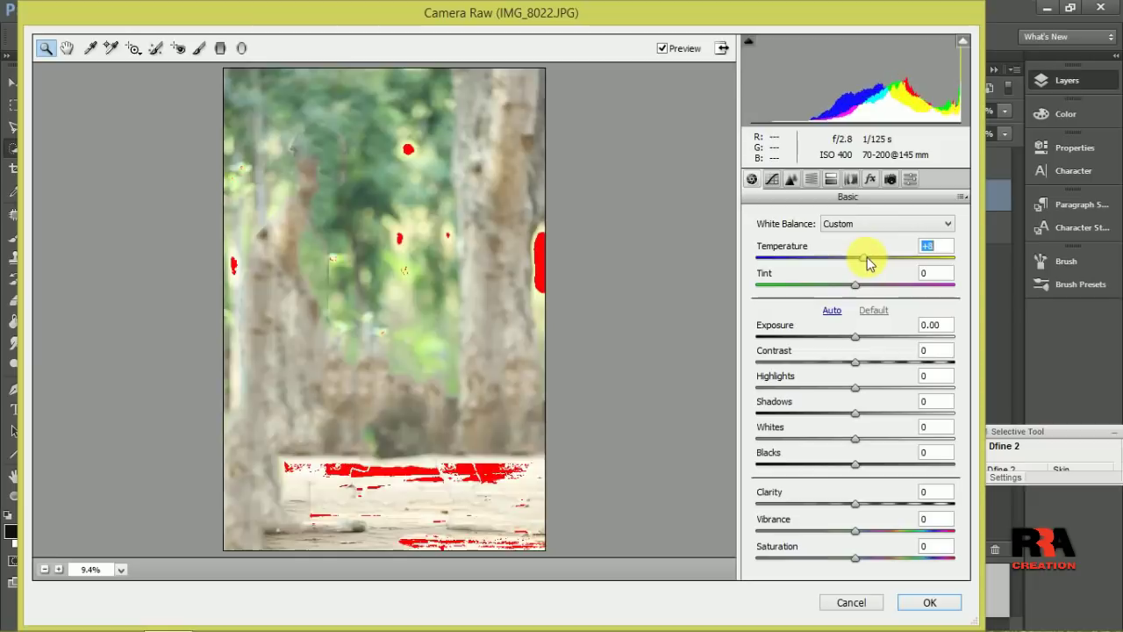
drag(860, 344, 850, 338)
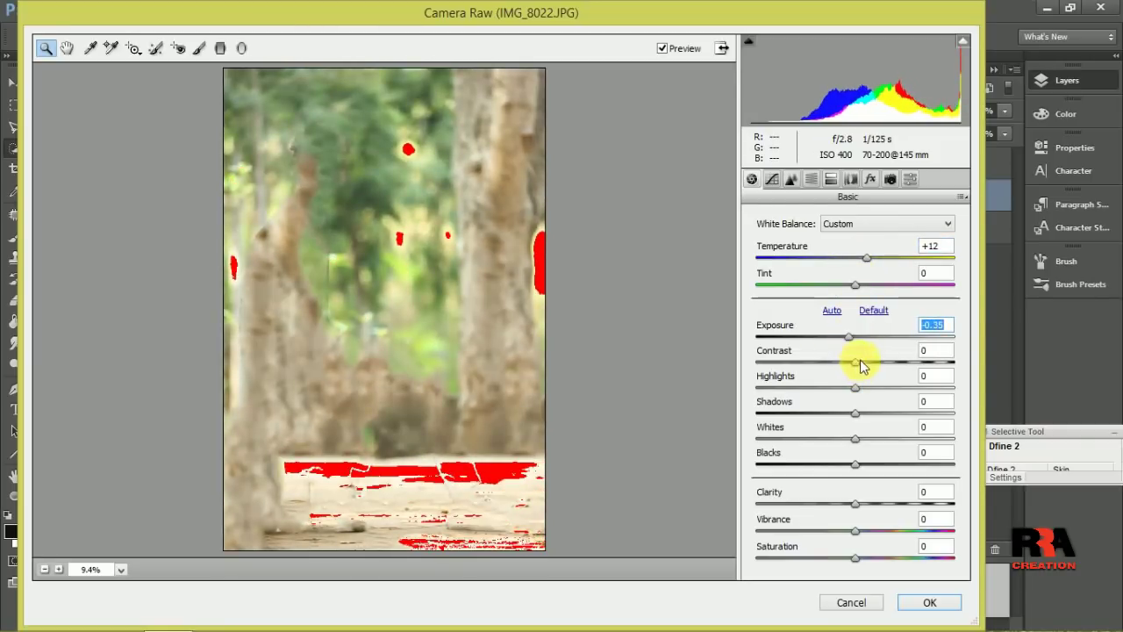
drag(858, 361, 871, 362)
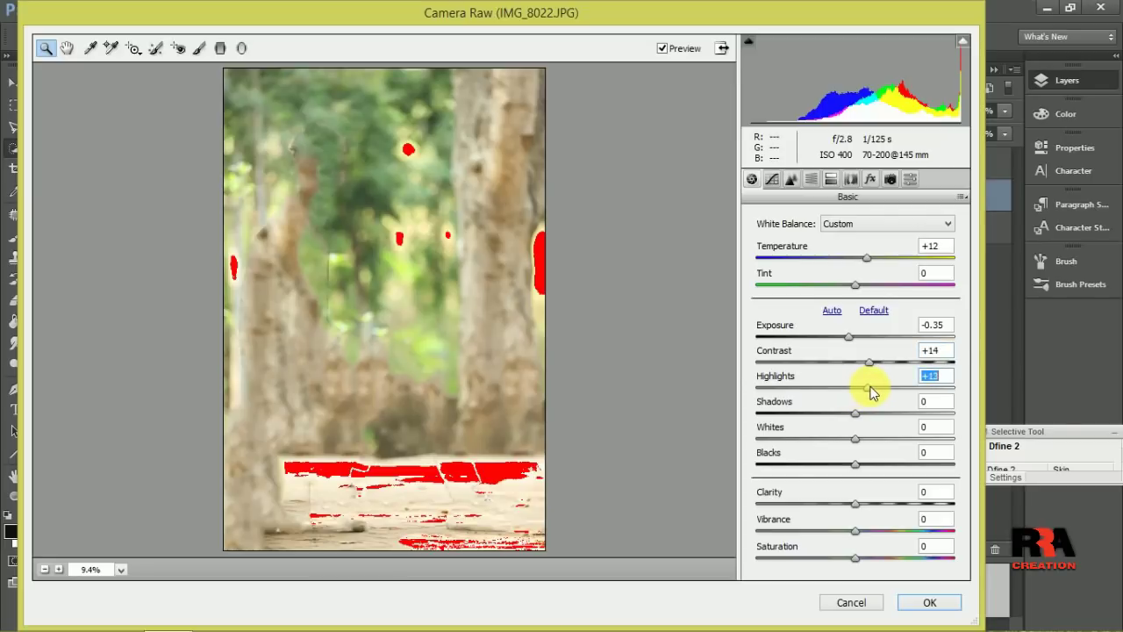
mouse_move(855, 412)
mouse_down()
mouse_move(888, 419)
mouse_move(842, 426)
mouse_move(874, 446)
mouse_move(876, 467)
mouse_move(835, 468)
mouse_up()
drag(858, 504, 876, 563)
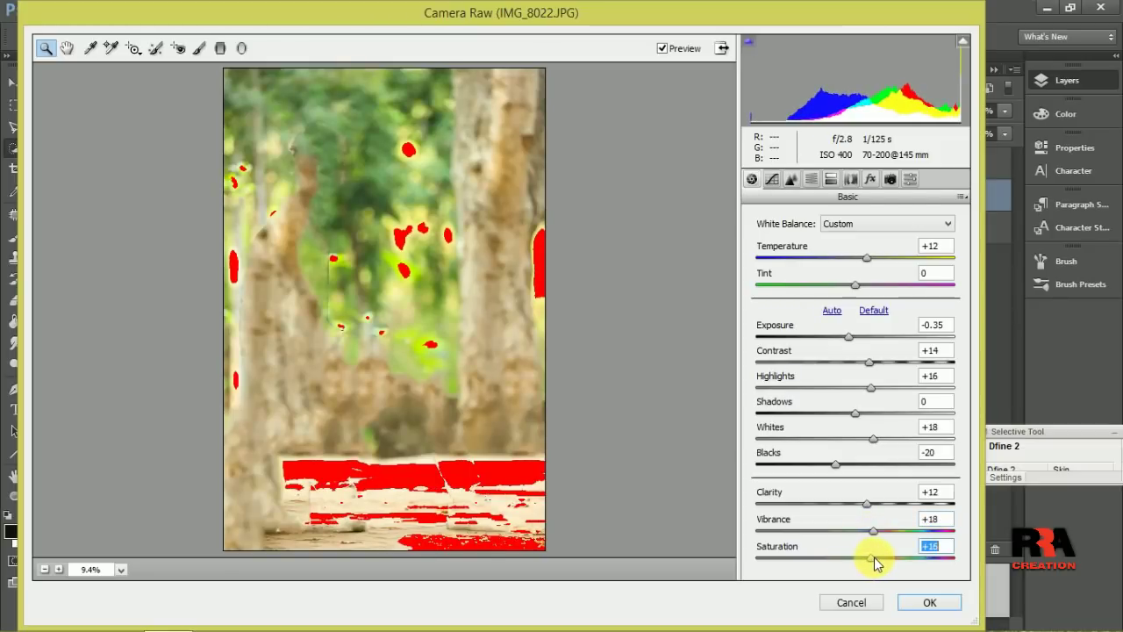
Step: Shift the Greens hue toward yellow in HSL and apply the Camera Raw adjustments
click(806, 180)
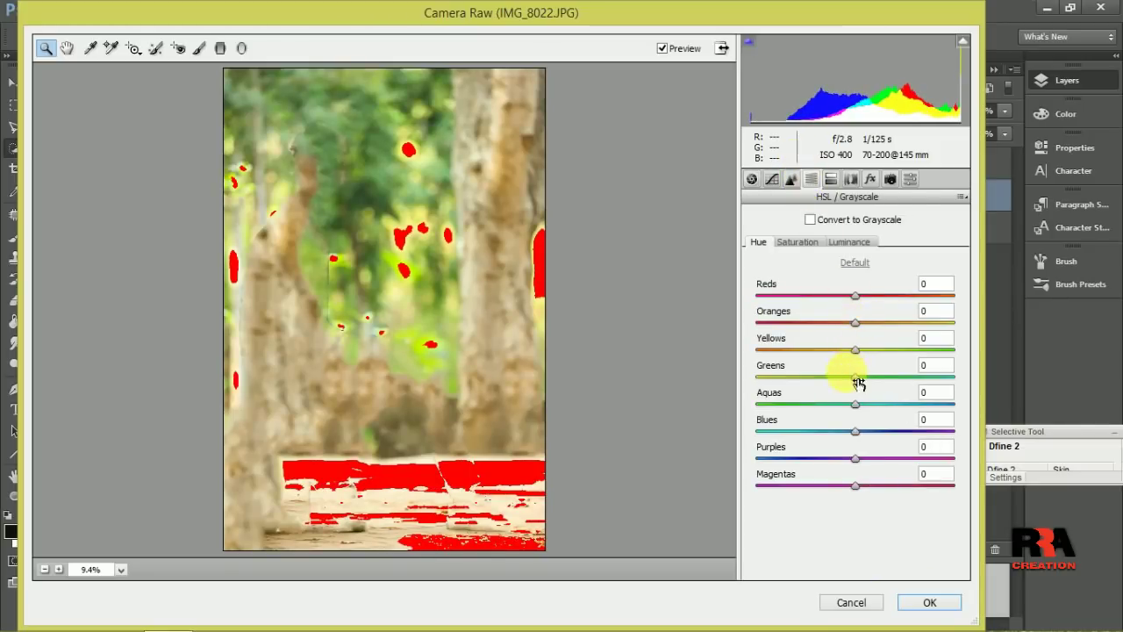
drag(855, 378, 775, 378)
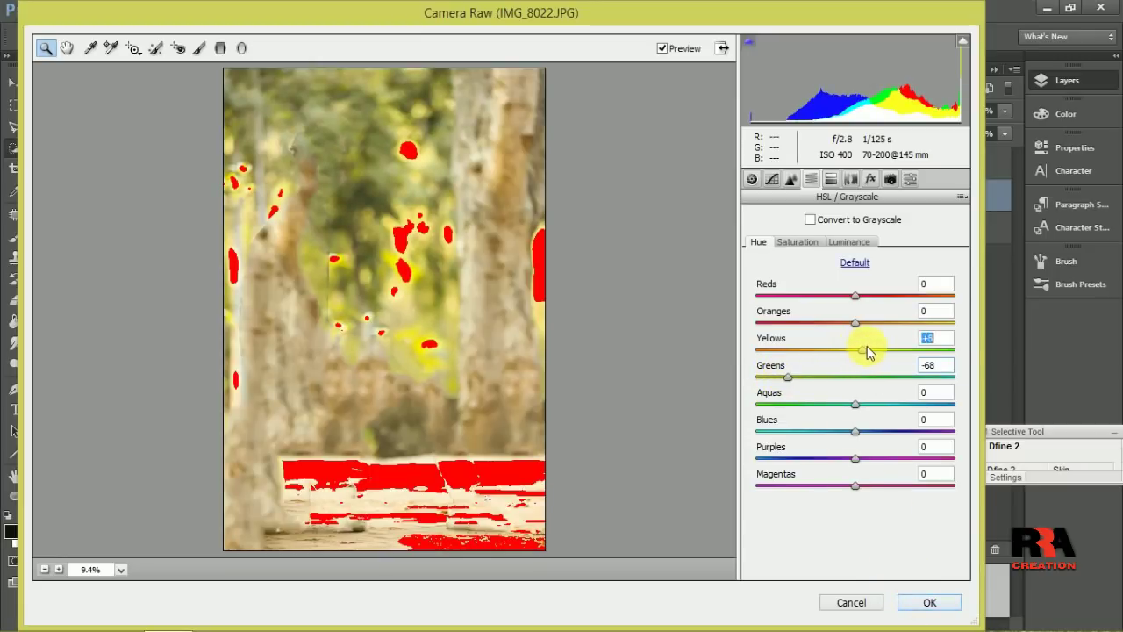
click(889, 180)
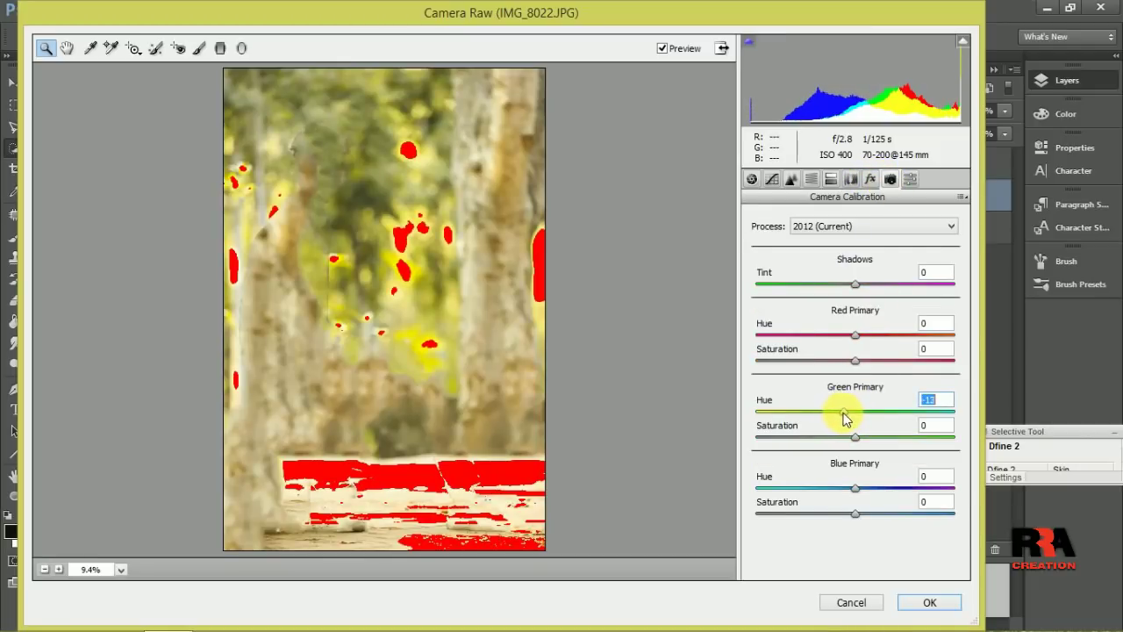
click(915, 605)
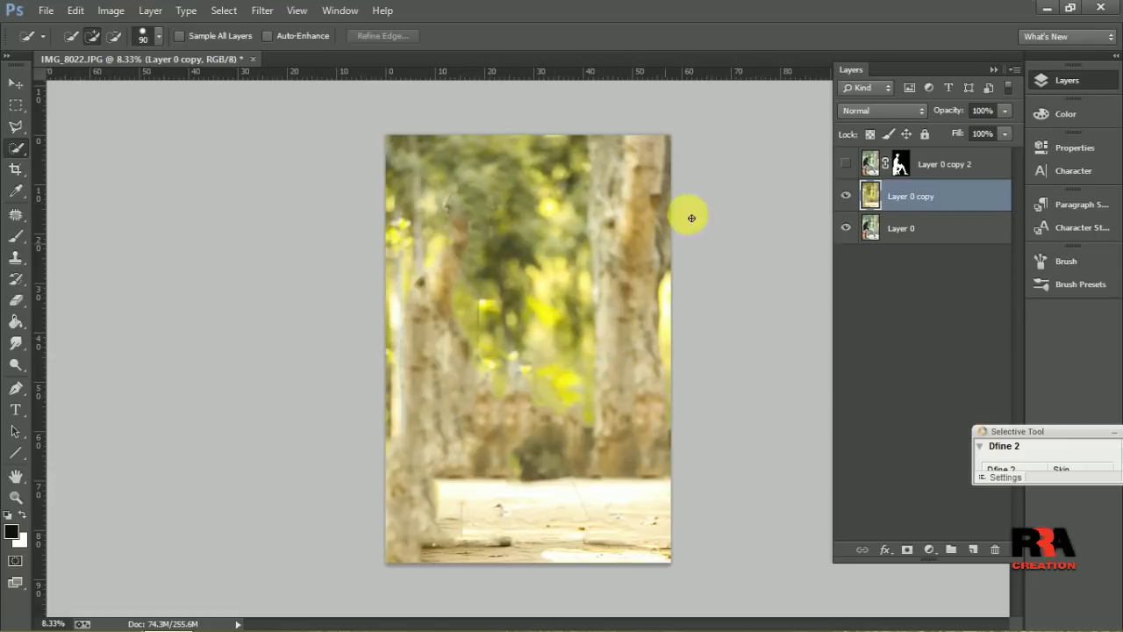
Step: Toggle the person and graded background layers to compare before and after
click(845, 164)
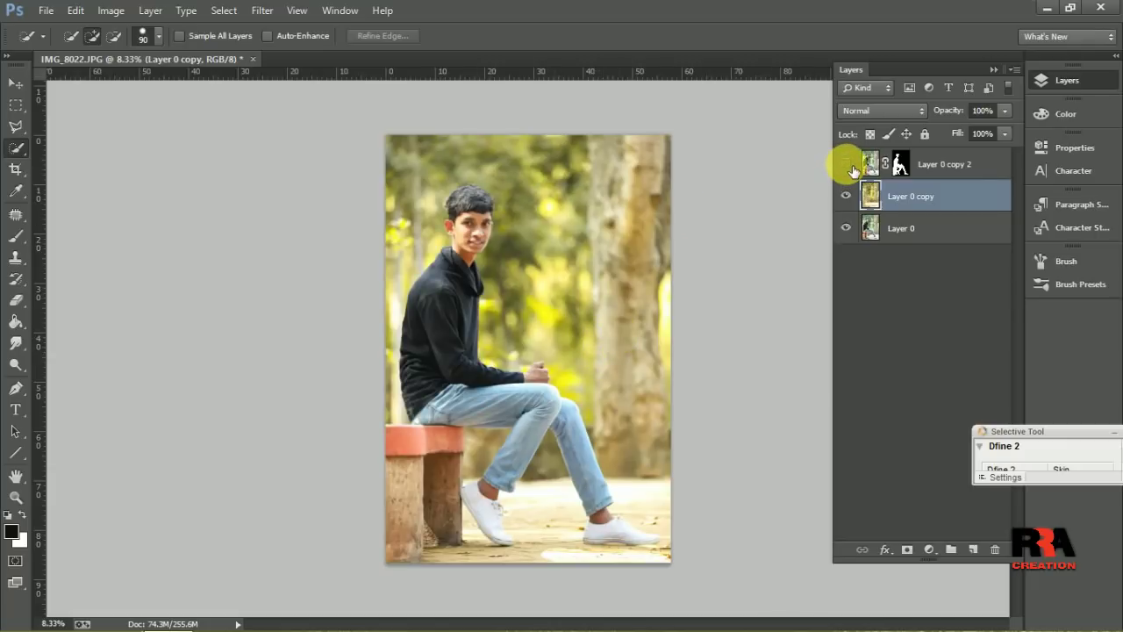
click(847, 164)
click(847, 196)
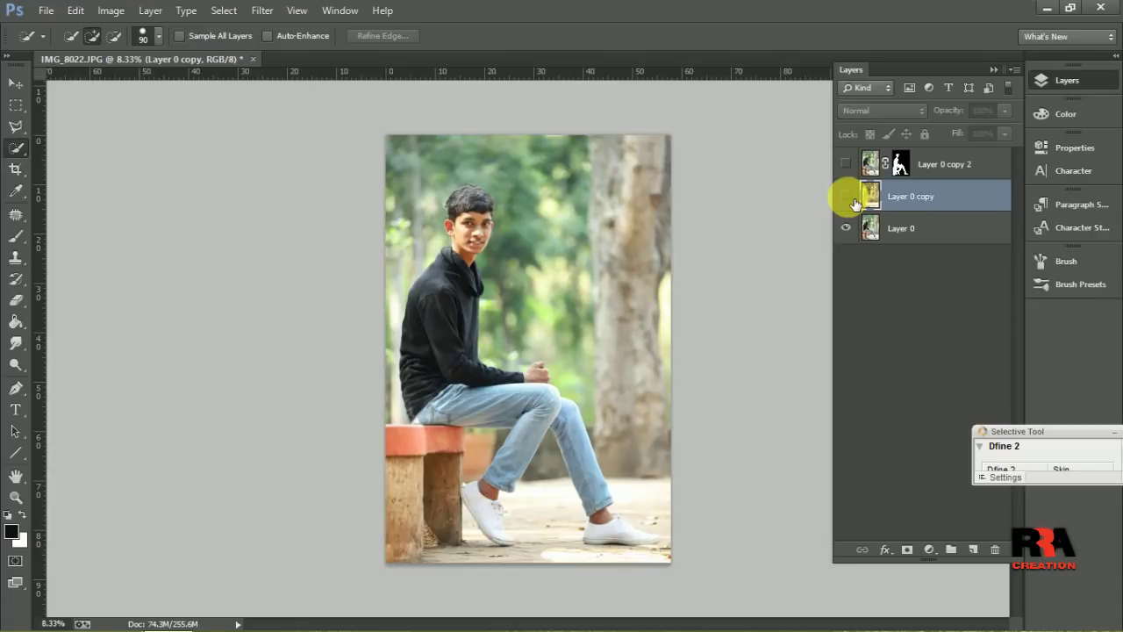
click(846, 196)
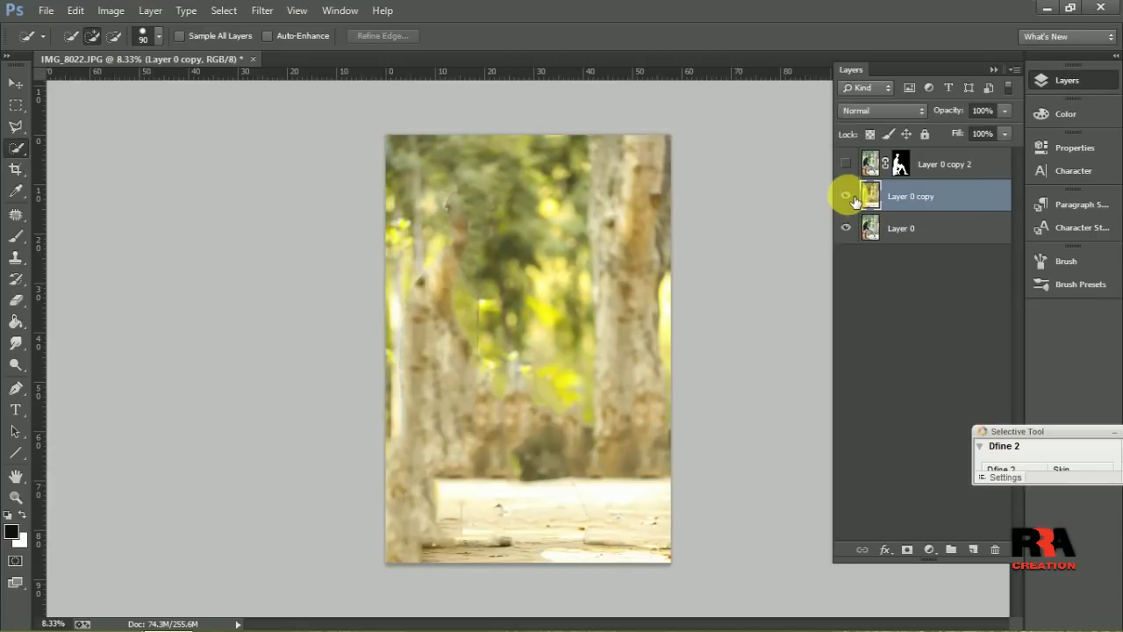
click(846, 165)
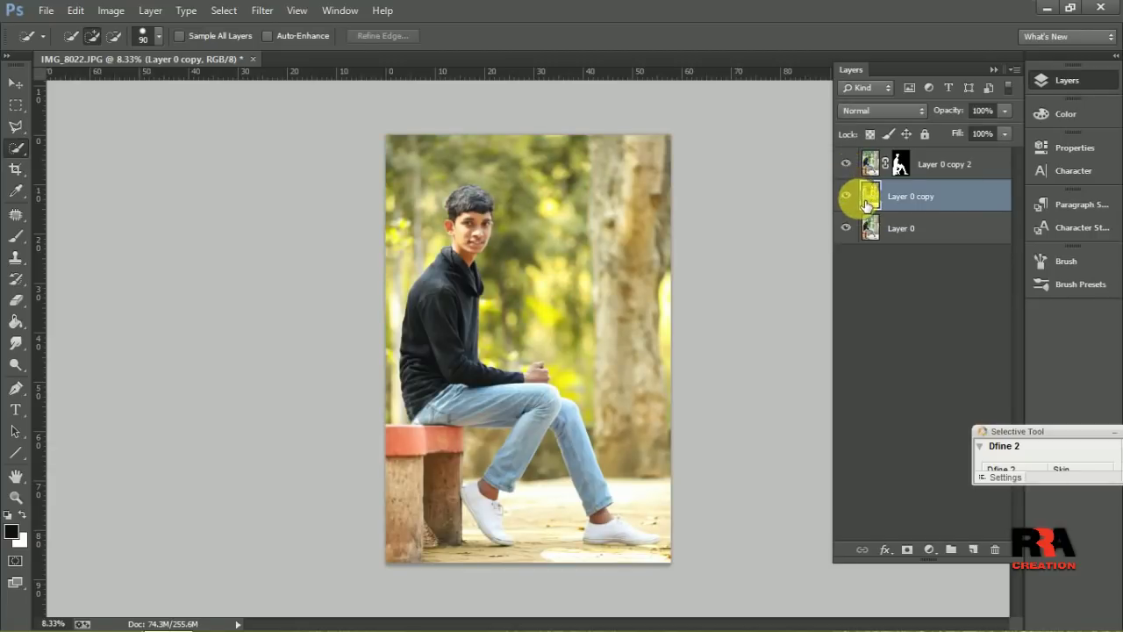
Step: Copy the whole BOKESH.jpg bokeh image and paste it into IMG_8022 as a new layer
click(46, 11)
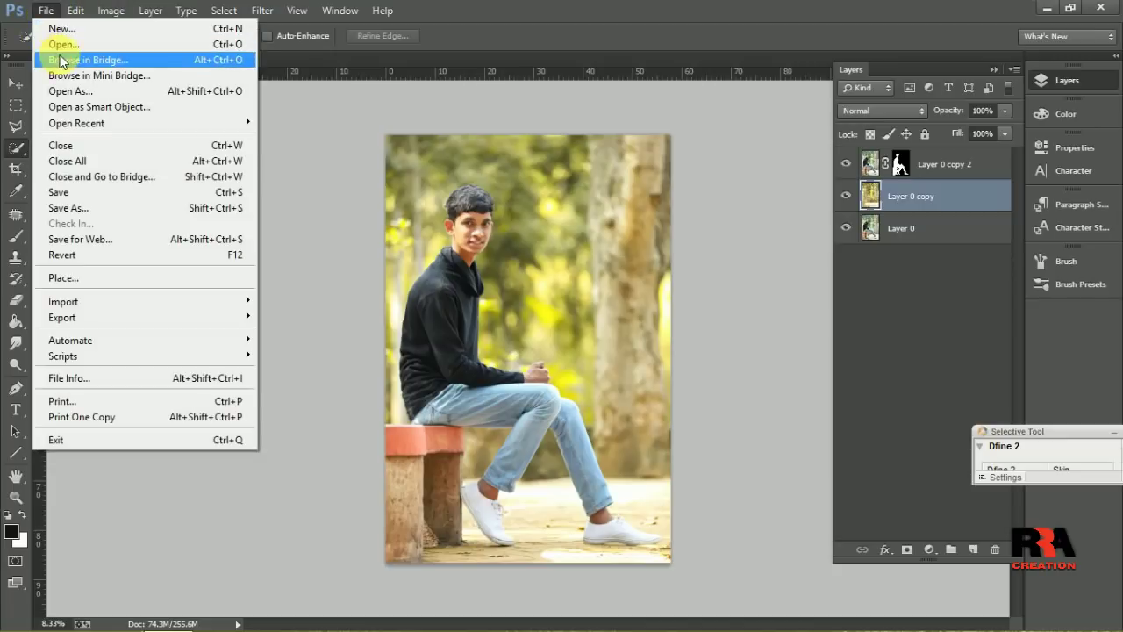
click(60, 42)
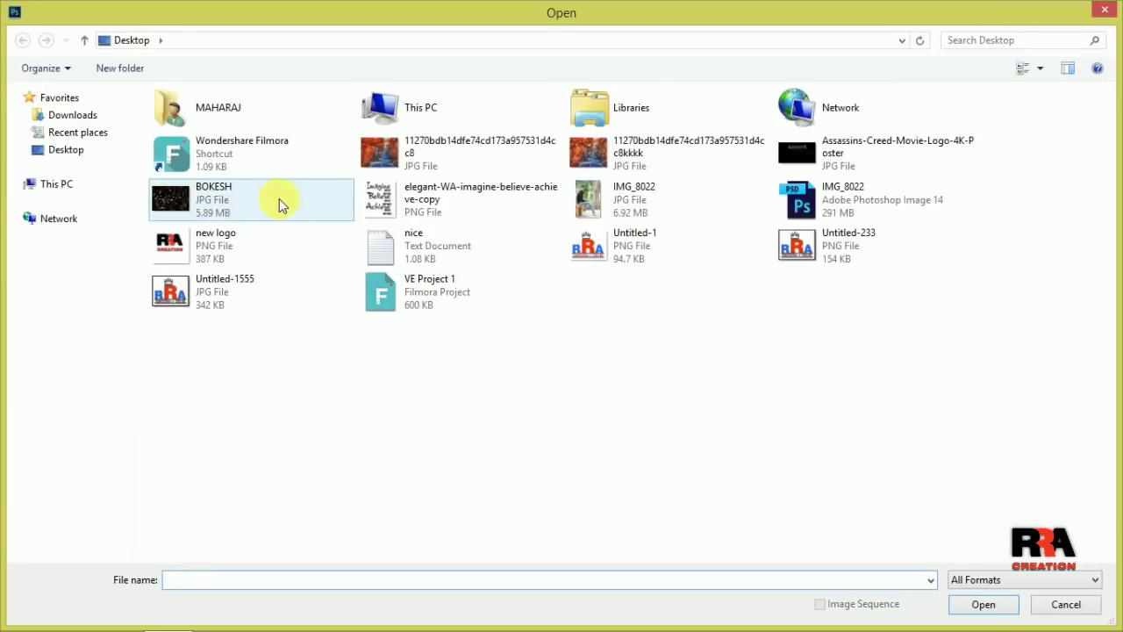
key(Escape)
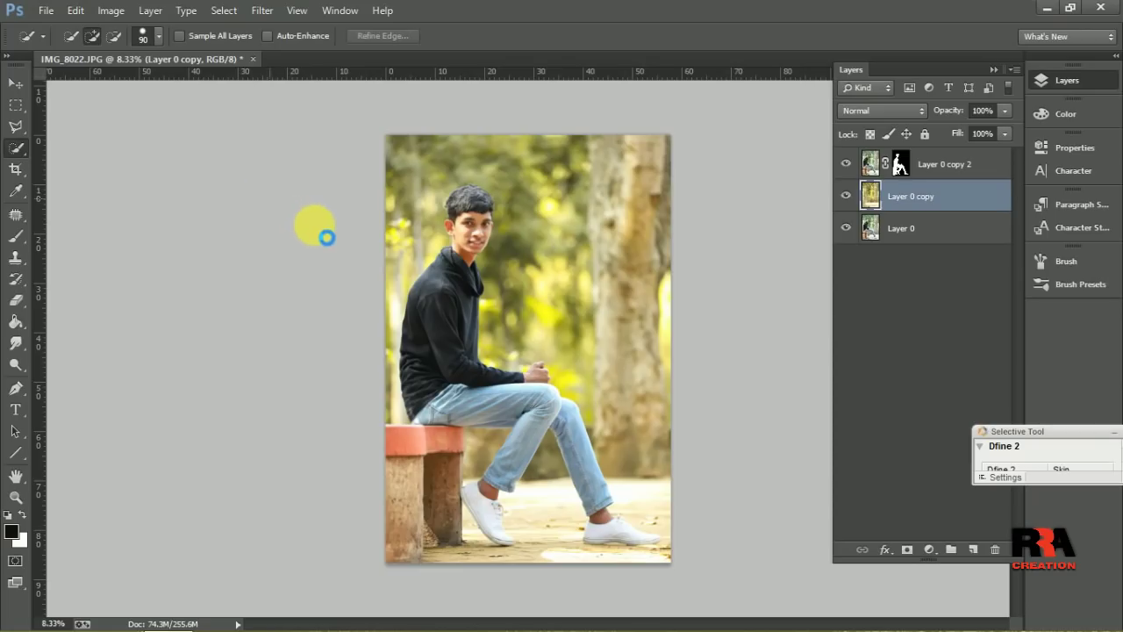
key(ctrl+a)
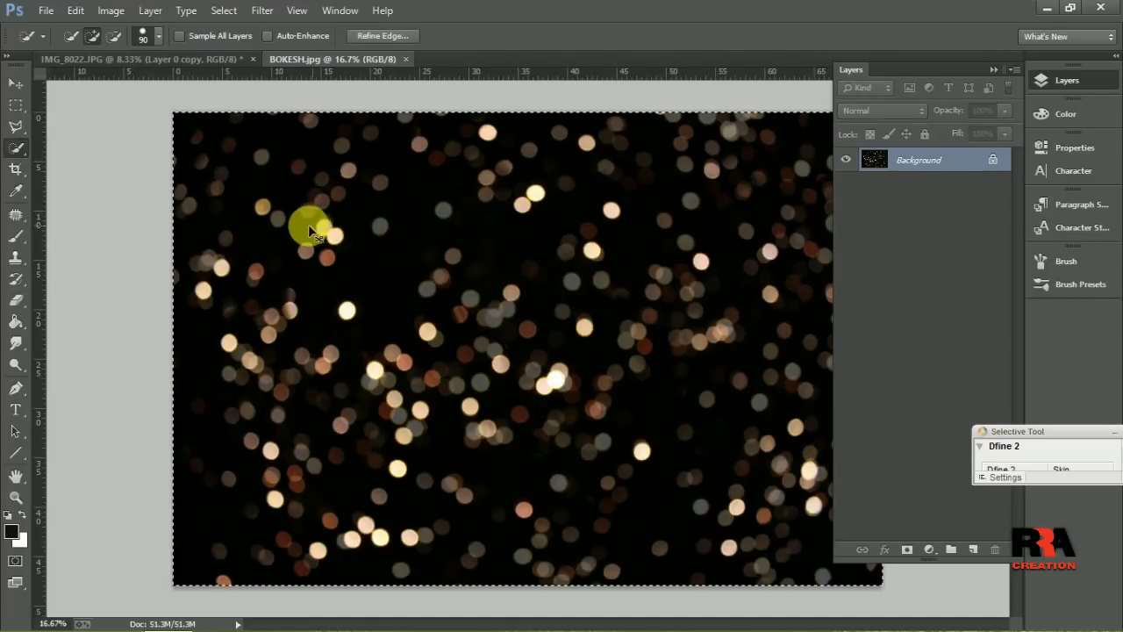
click(162, 59)
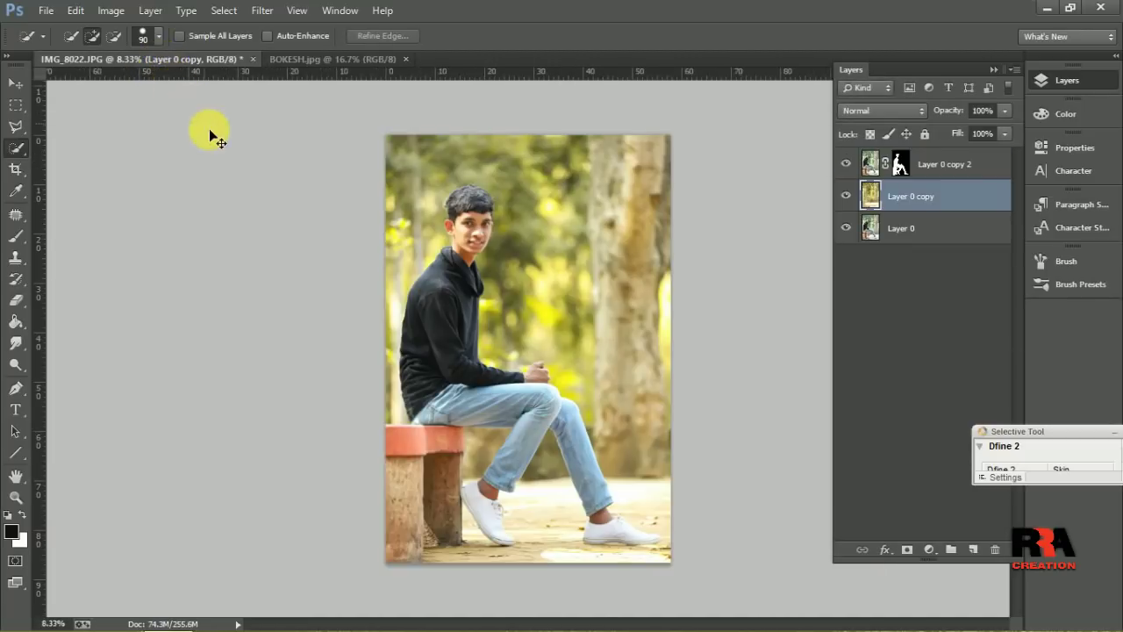
key(ctrl+v)
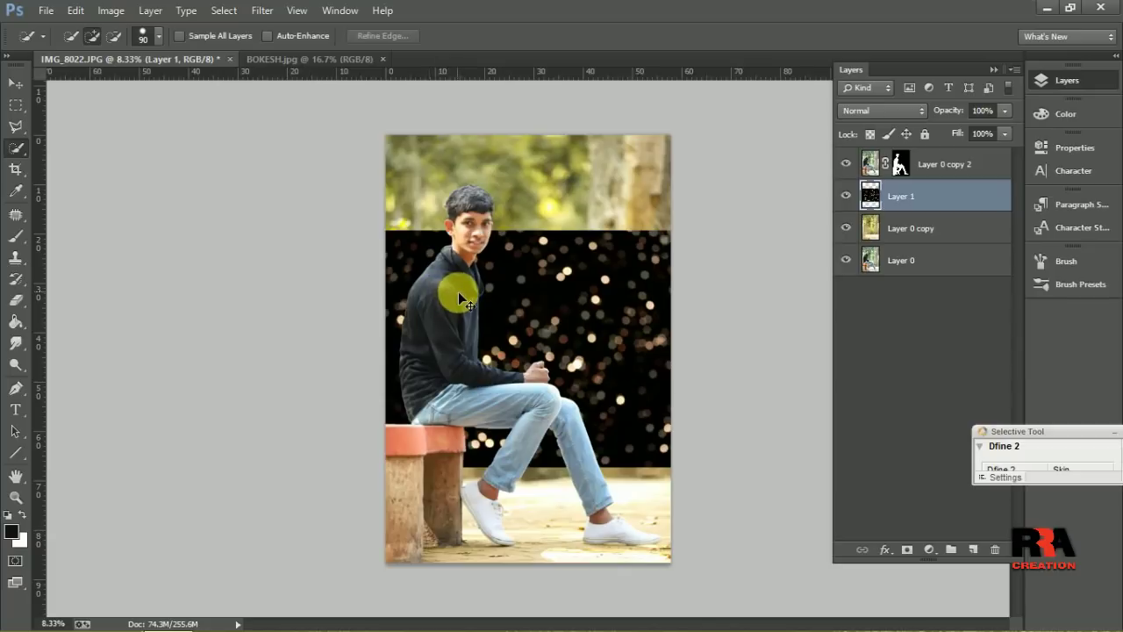
Step: Scale and move bokeh Layer 1 to fill the canvas, commit it, and check the result
key(ctrl+t)
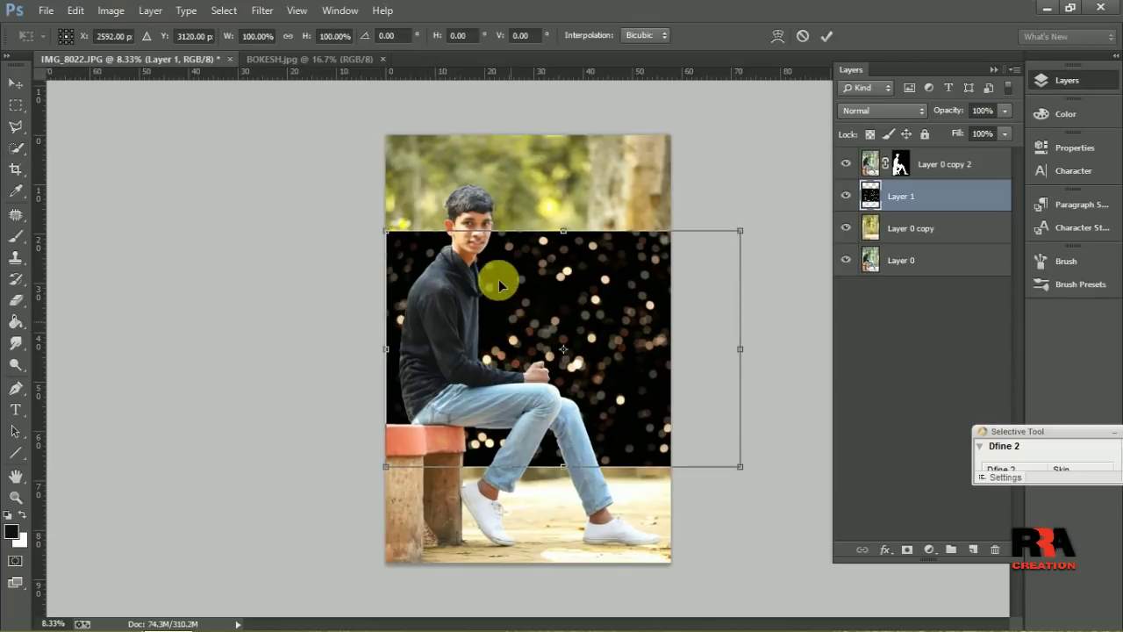
drag(498, 283, 481, 228)
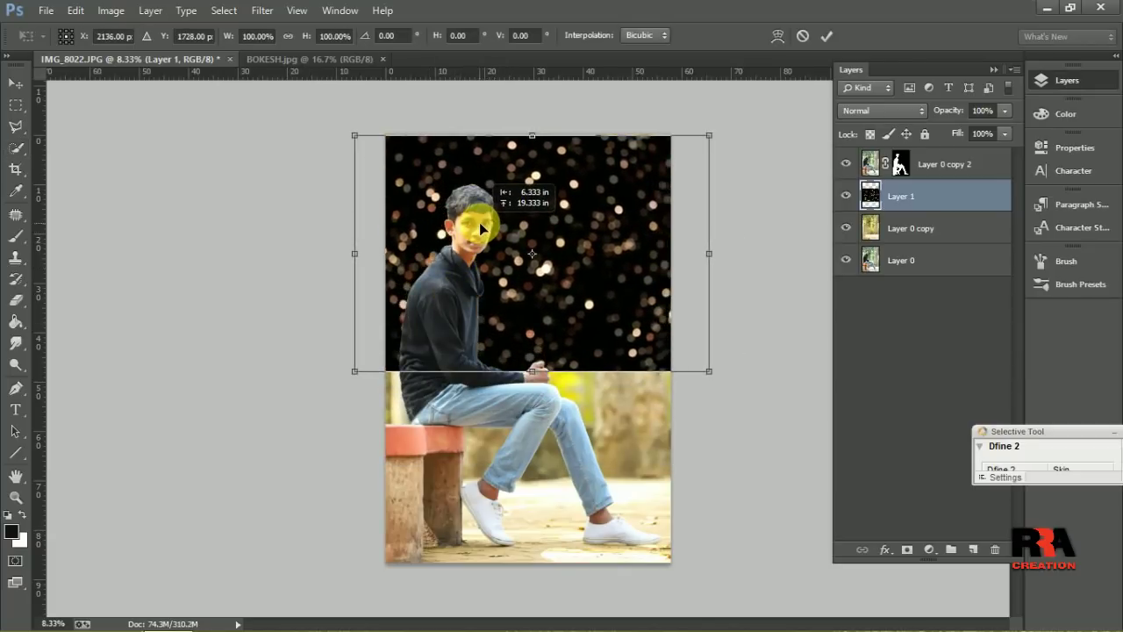
drag(479, 222, 481, 221)
mouse_move(358, 379)
mouse_down()
mouse_move(238, 478)
mouse_move(220, 463)
mouse_up()
mouse_move(418, 388)
mouse_down()
mouse_move(444, 373)
mouse_move(431, 364)
mouse_up()
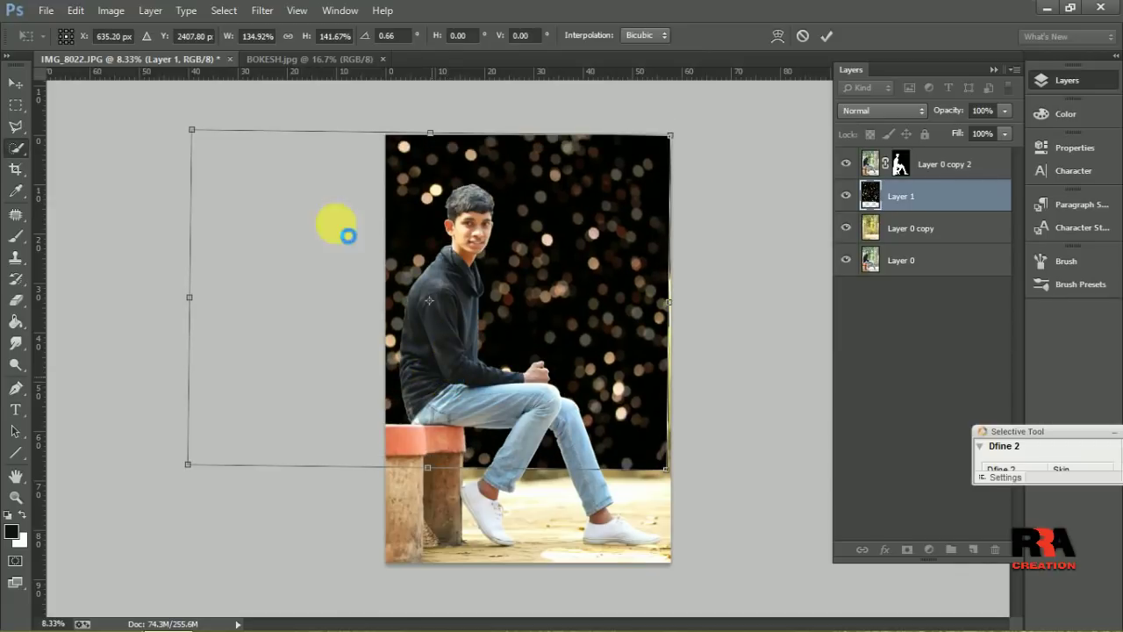
double_click(347, 235)
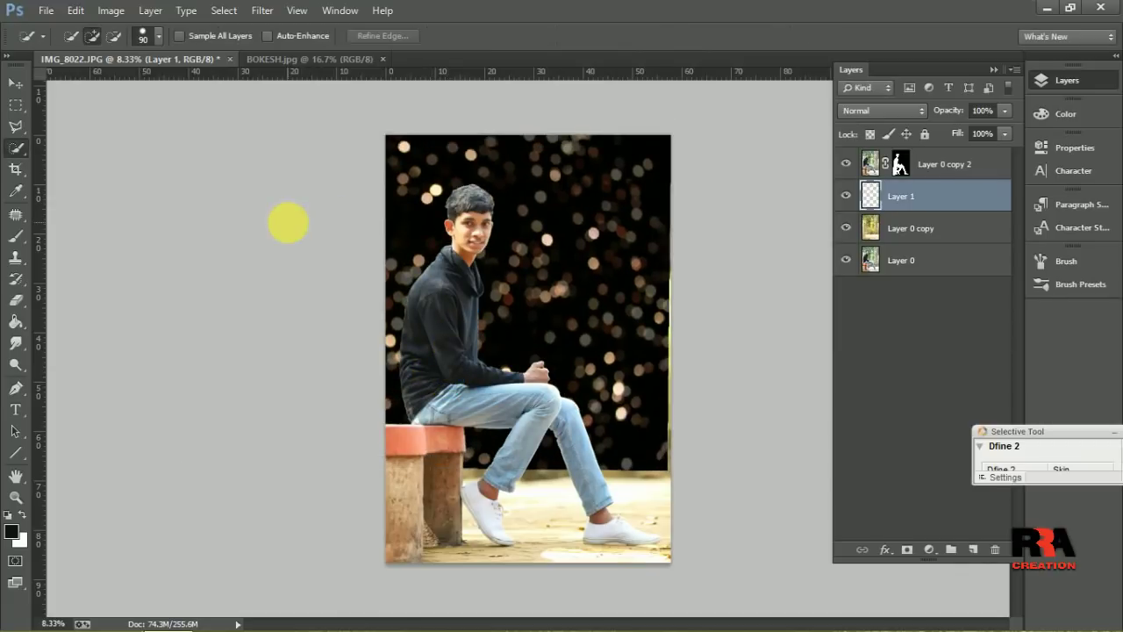
click(847, 164)
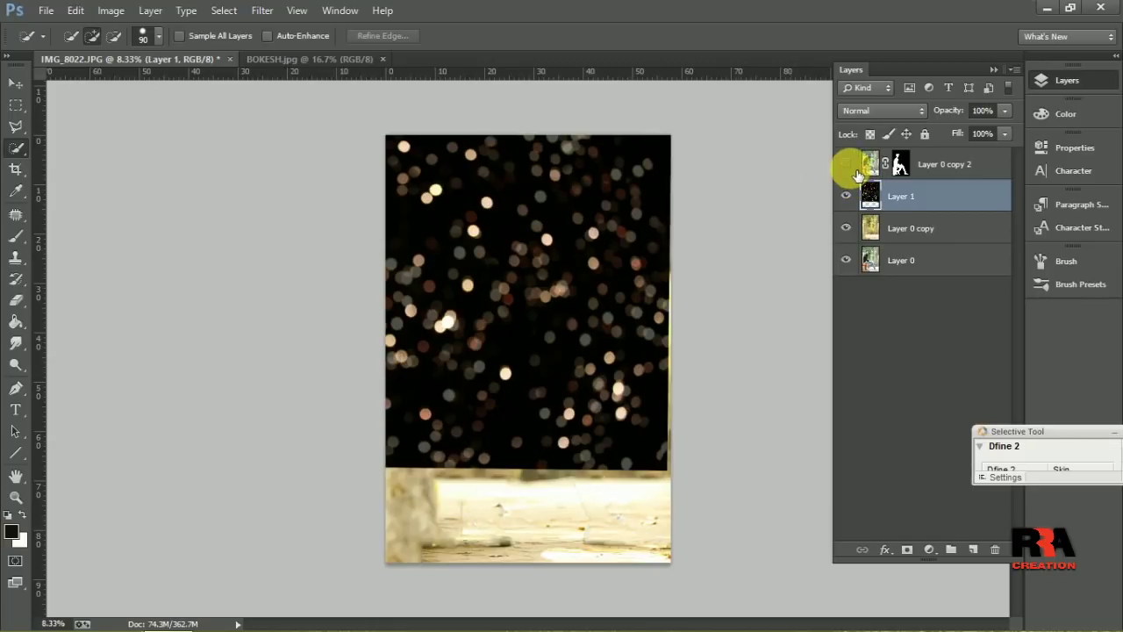
click(846, 165)
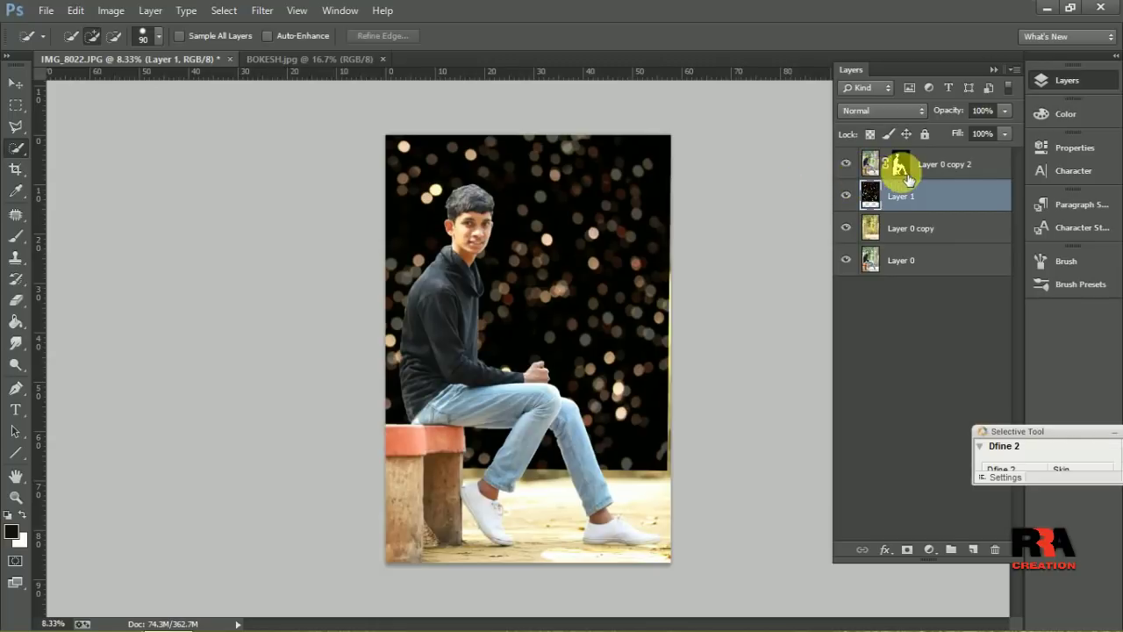
click(894, 113)
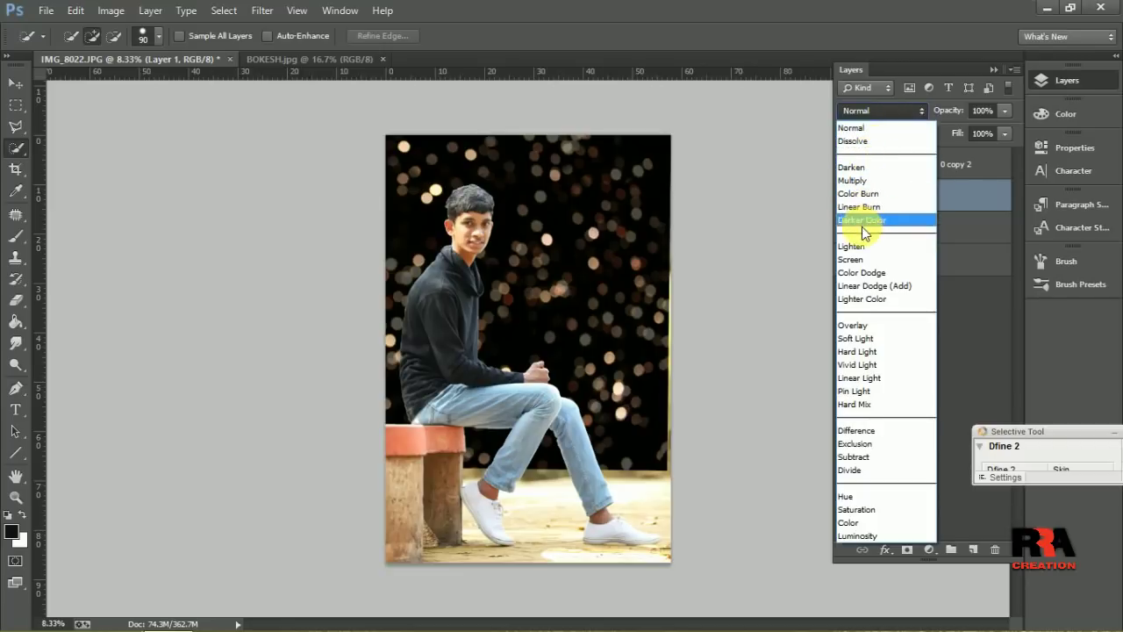
Step: Set Layer 1 to Screen blend mode and raise its Brightness to 27
click(862, 259)
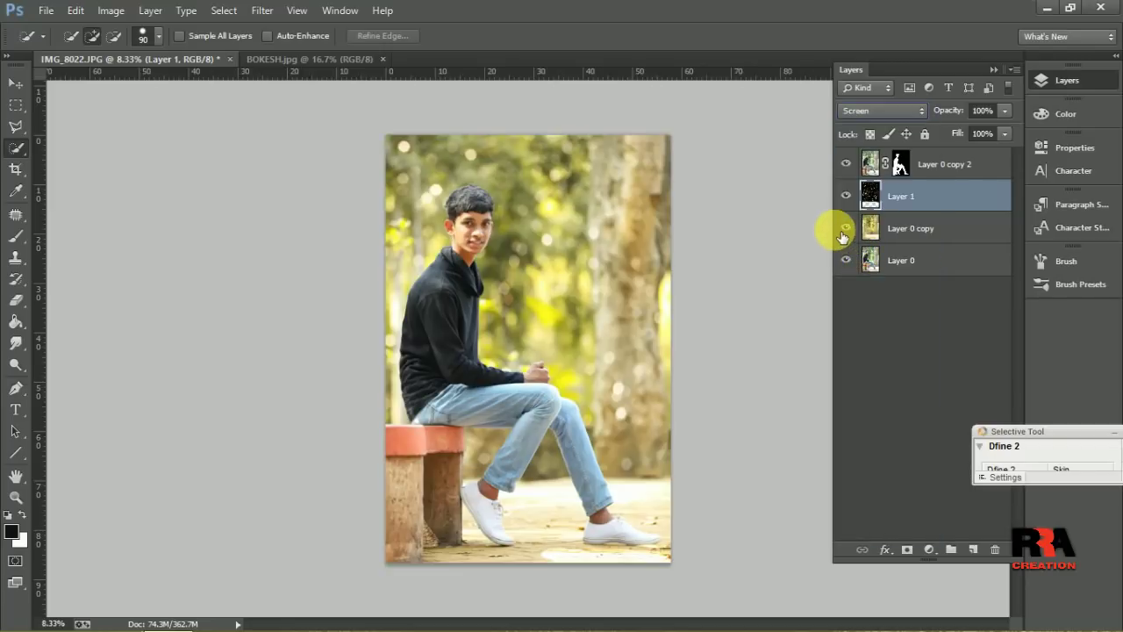
click(111, 10)
mouse_move(136, 52)
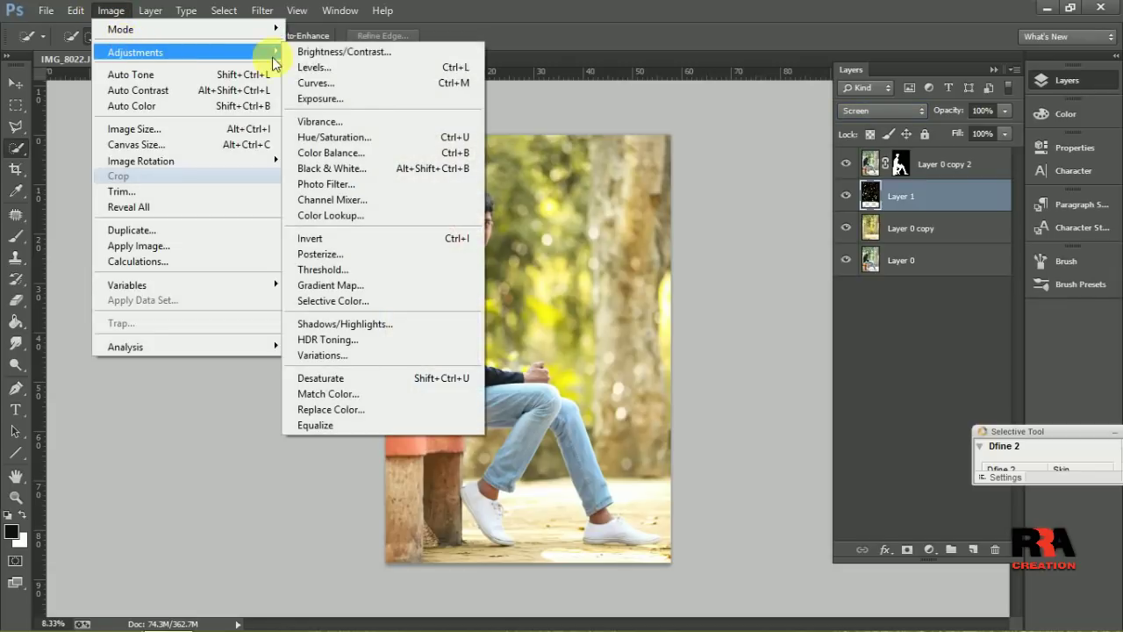
click(342, 51)
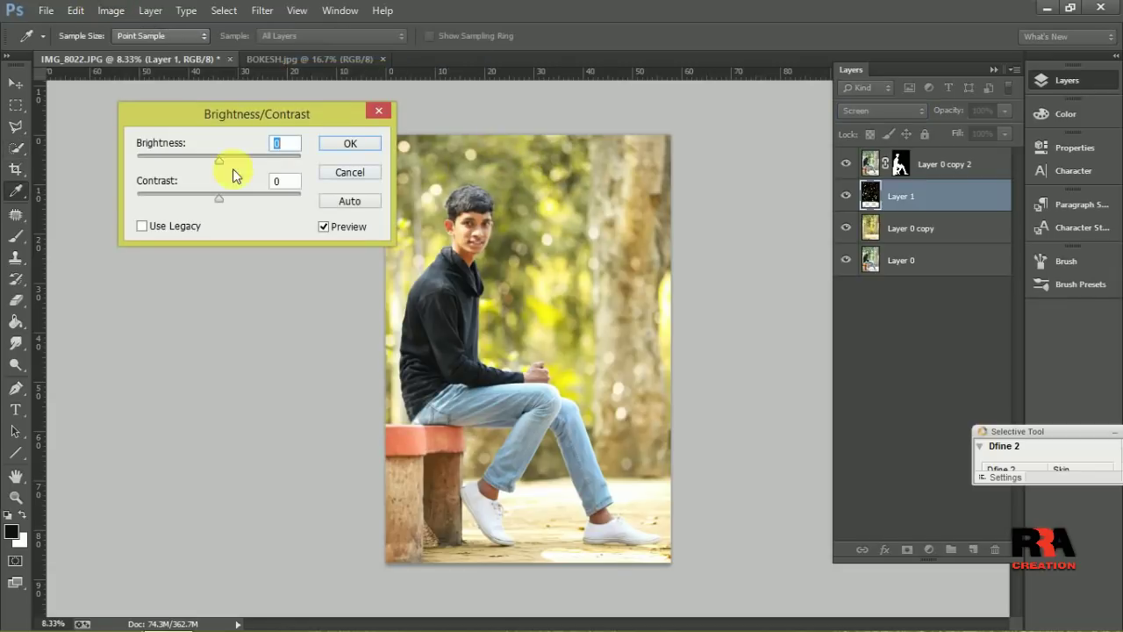
drag(224, 160, 234, 160)
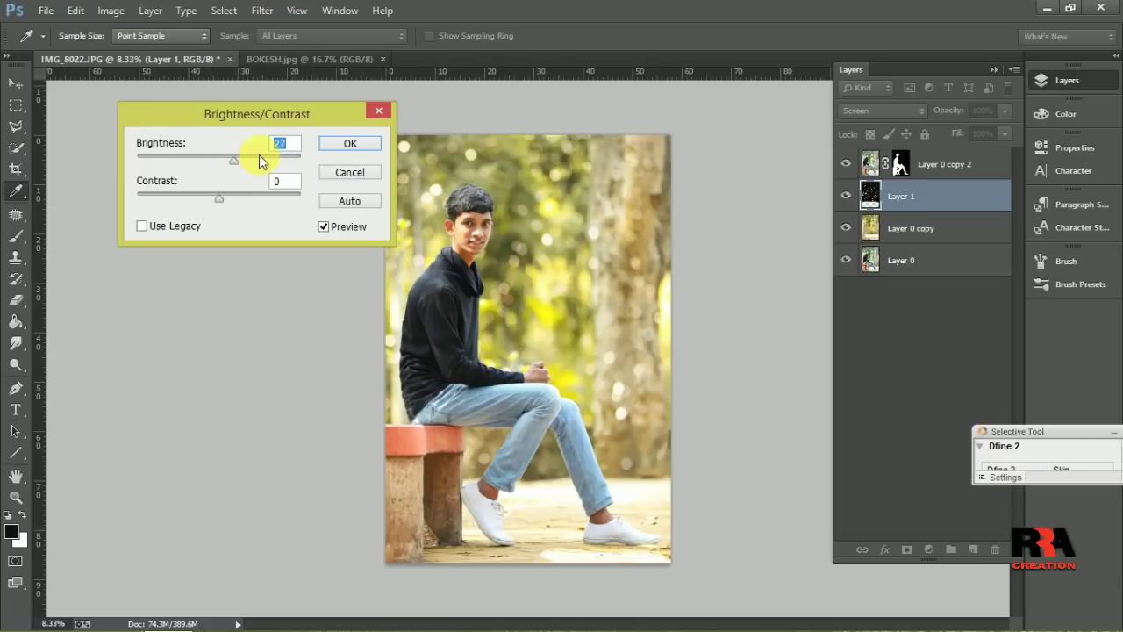
click(350, 143)
key(w)
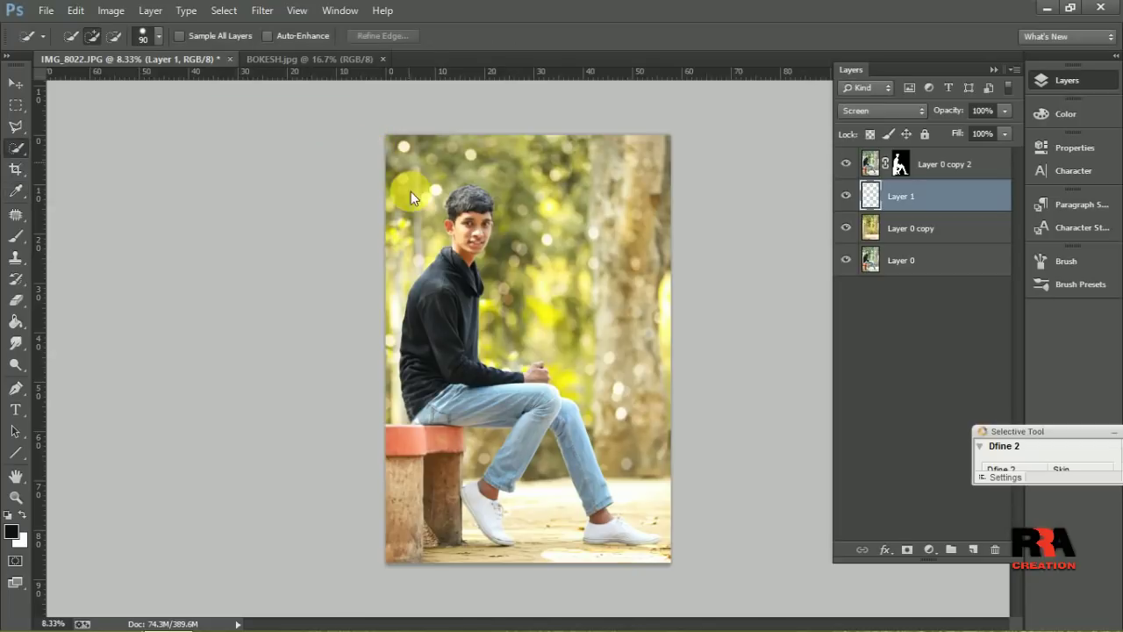
Step: Toggle the bokeh layer off and on to compare, and make Layer 0 visible again
click(846, 197)
click(846, 197)
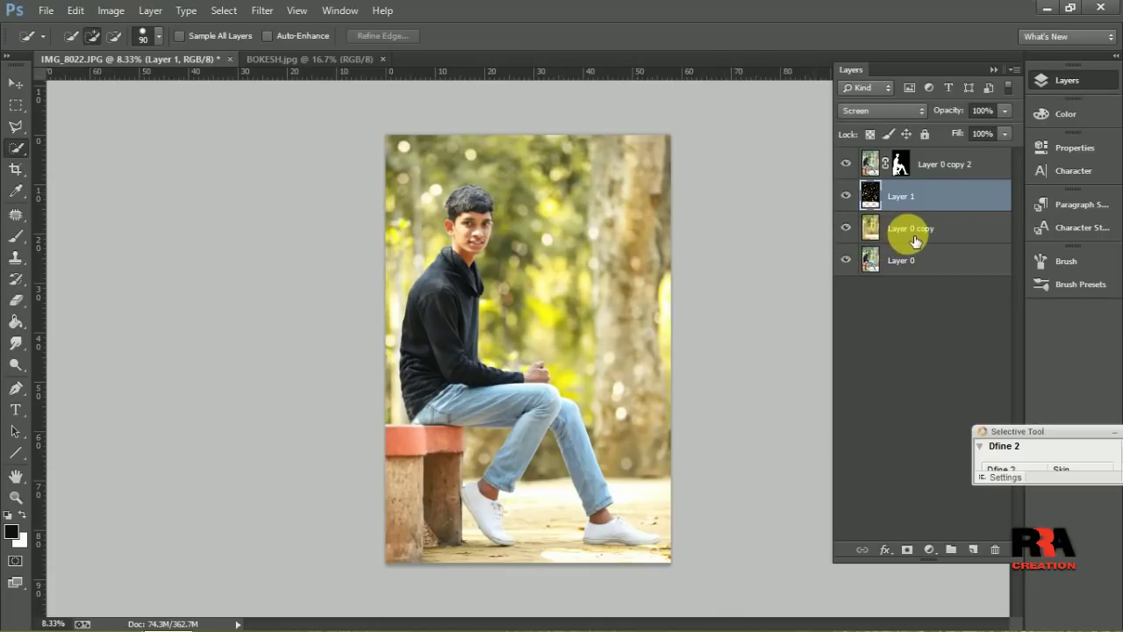
click(847, 261)
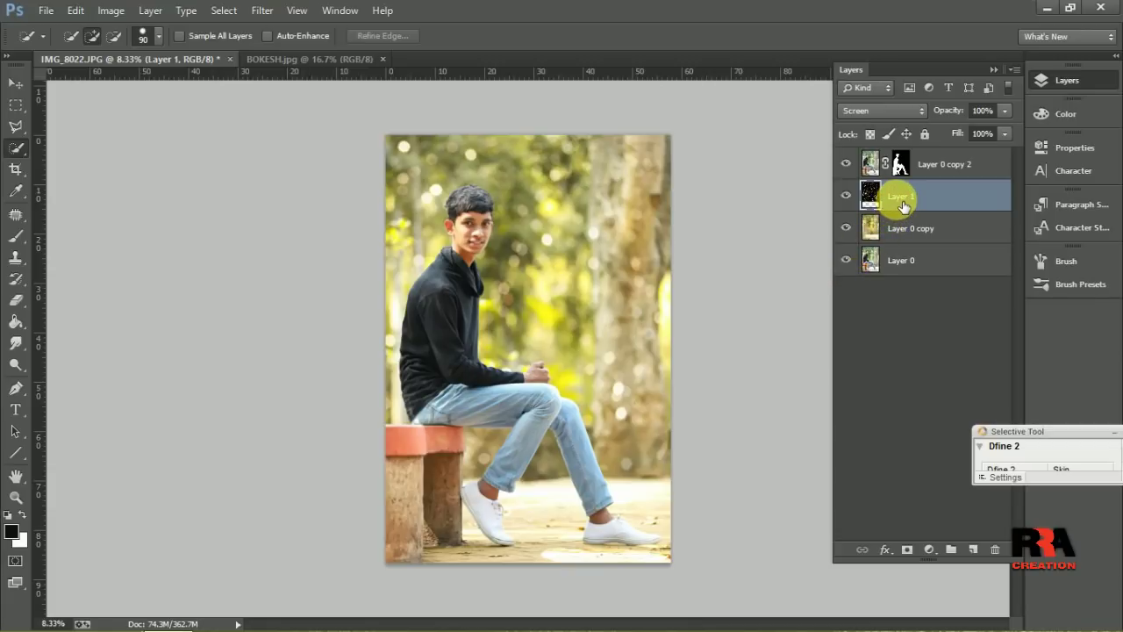
Step: Merge Layer 1 down into Layer 0 copy and apply a Gaussian Blur to it
right_click(903, 205)
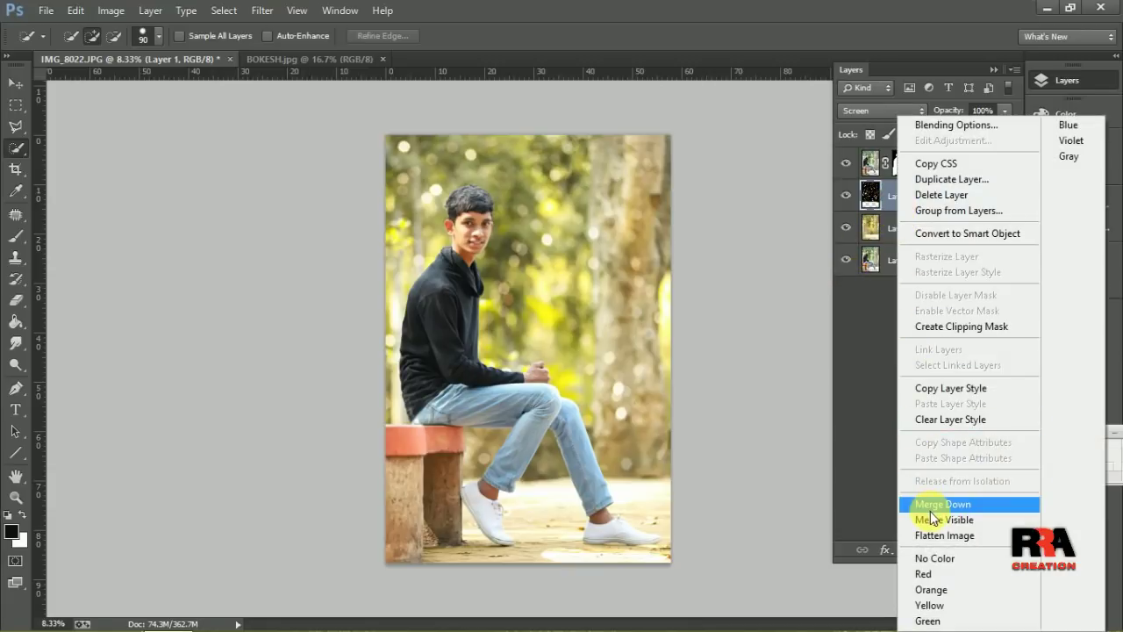
click(930, 507)
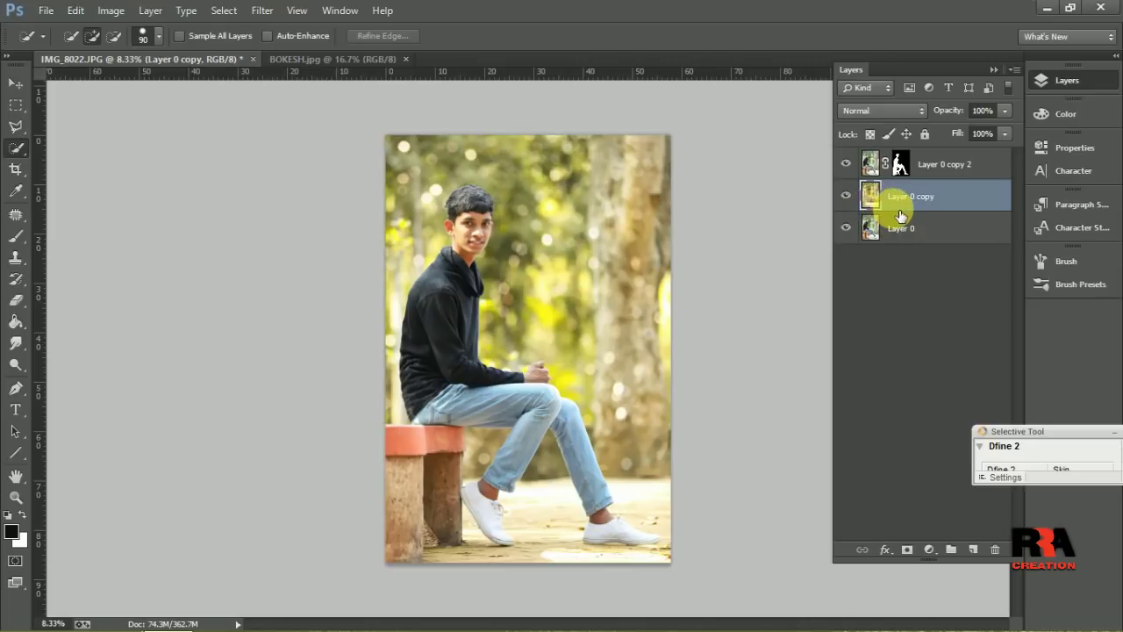
click(264, 16)
mouse_move(360, 192)
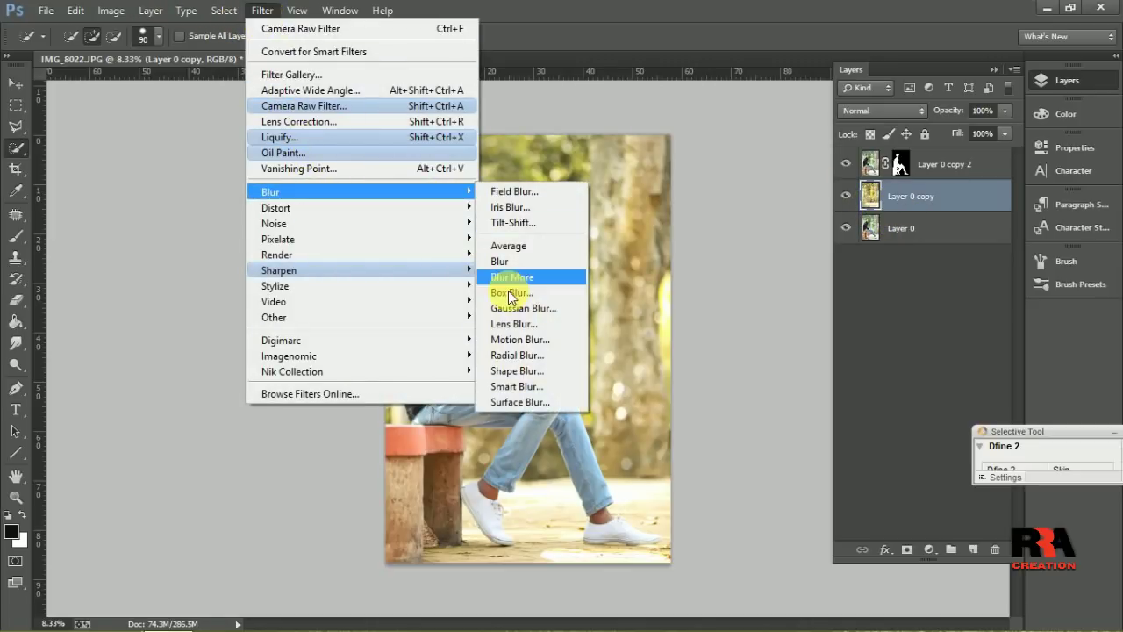
click(520, 307)
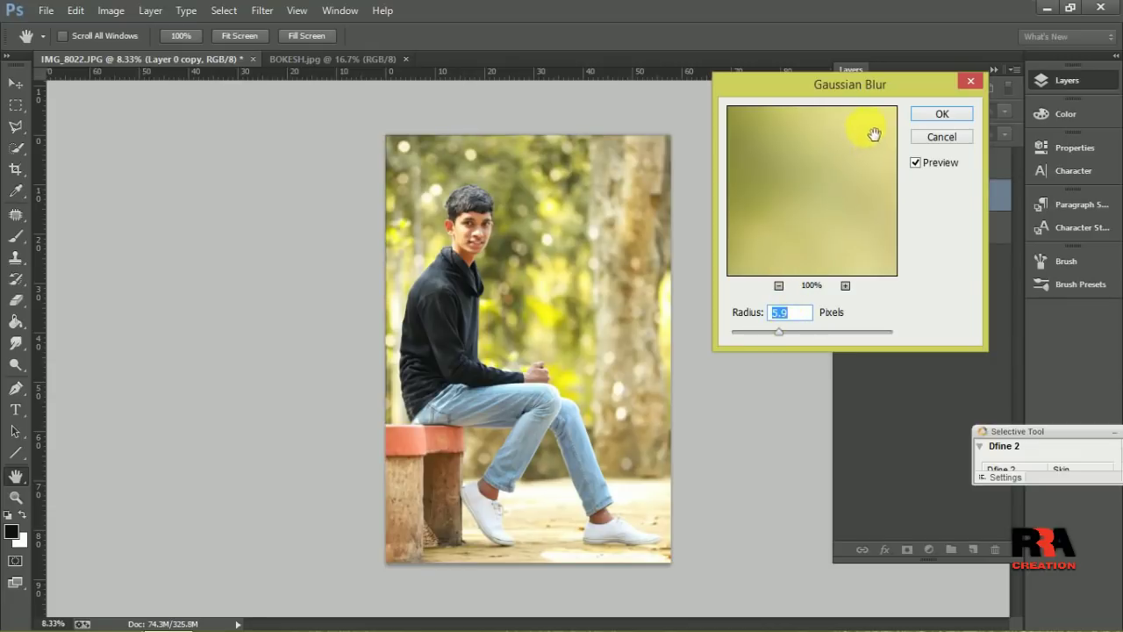
click(939, 115)
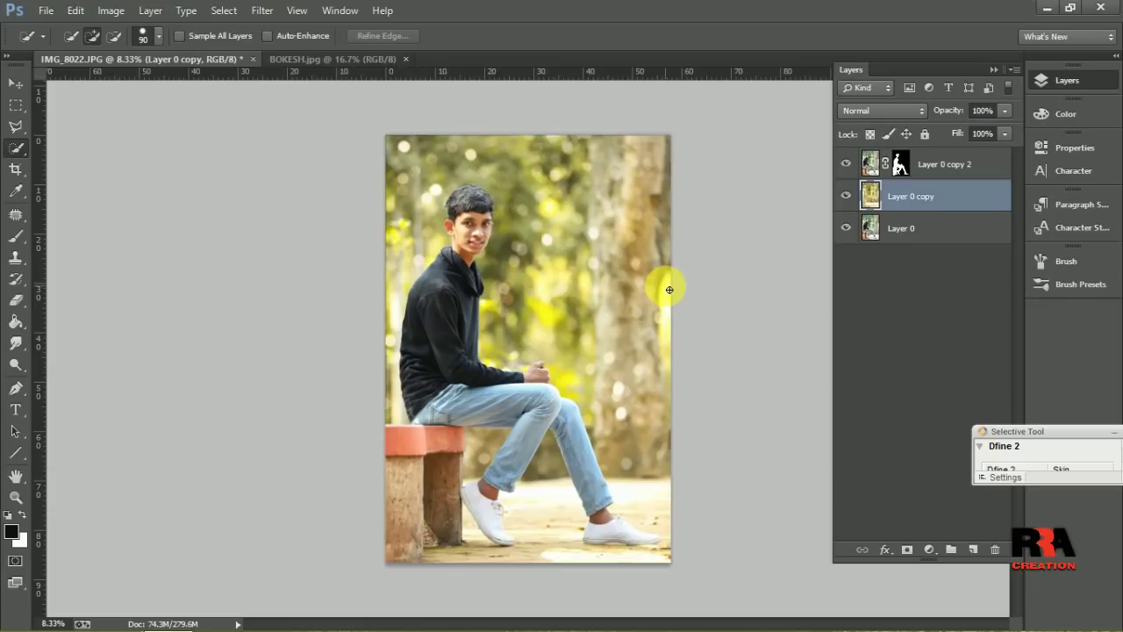
Step: Zoom in on the boy's head and select the cut-out layer Layer 0 copy 2
click(846, 196)
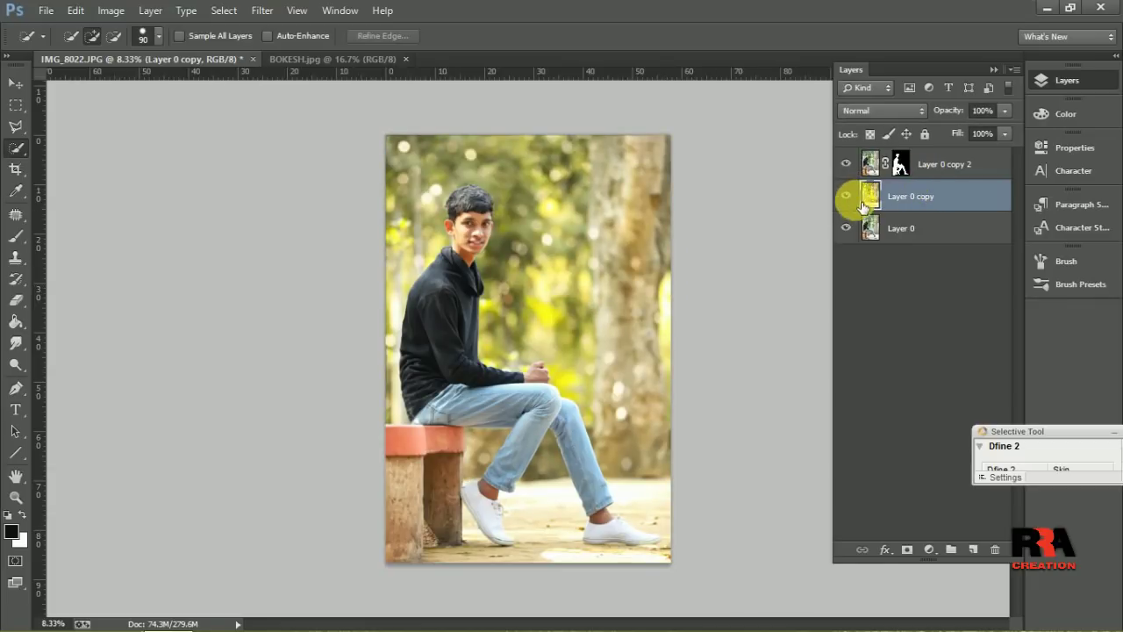
click(15, 498)
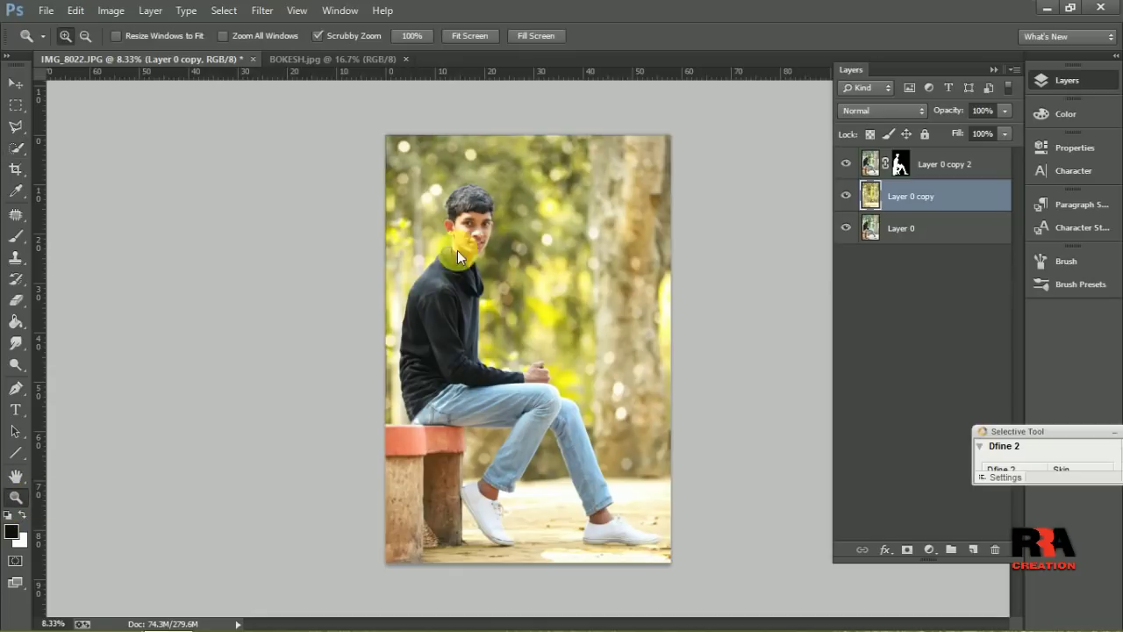
drag(472, 222, 532, 146)
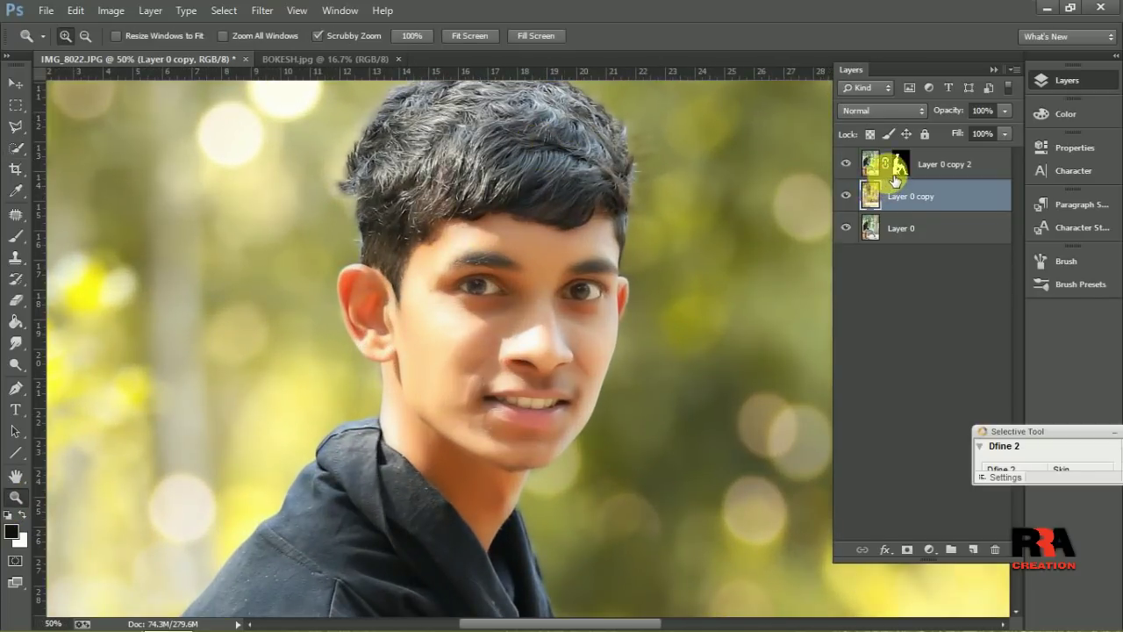
click(942, 169)
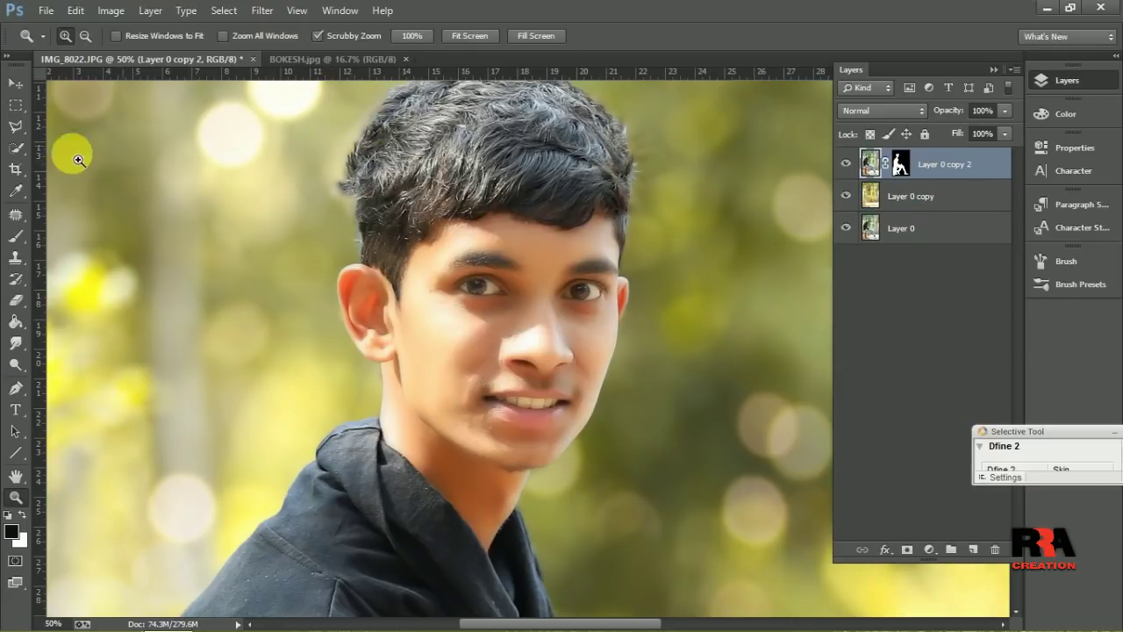
Step: Set up the Eraser with a smaller brush and a chosen brush preset
click(16, 299)
scroll(466, 208, up, 1)
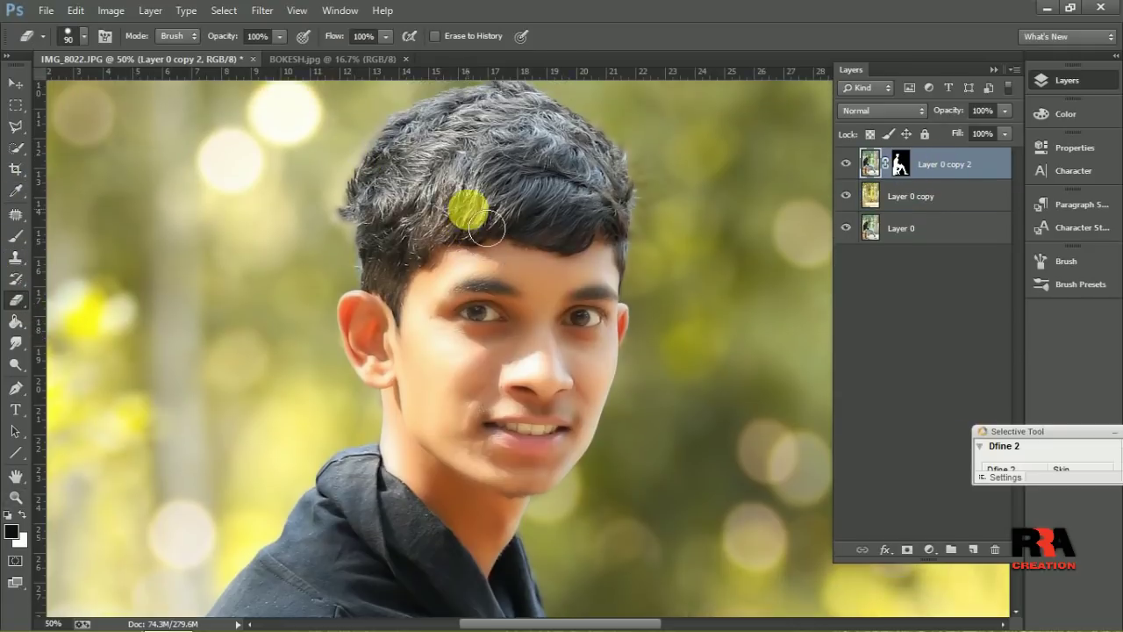
scroll(469, 204, up, 2)
scroll(491, 216, down, 1)
key(bracketleft)
key(bracketleft)
key(bracketleft)
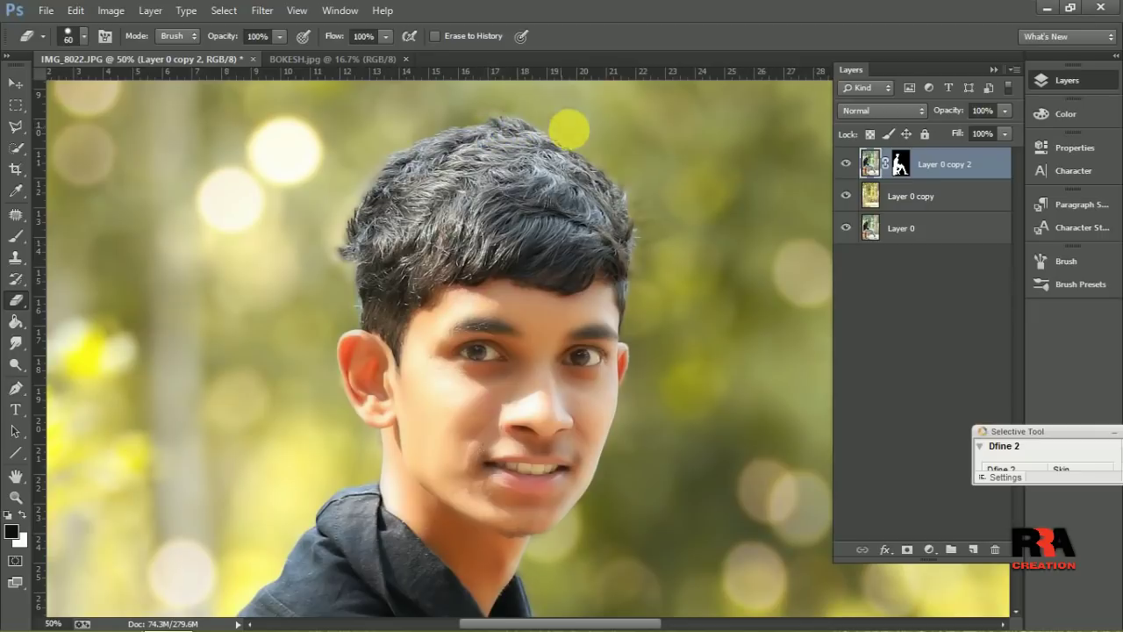
right_click(611, 145)
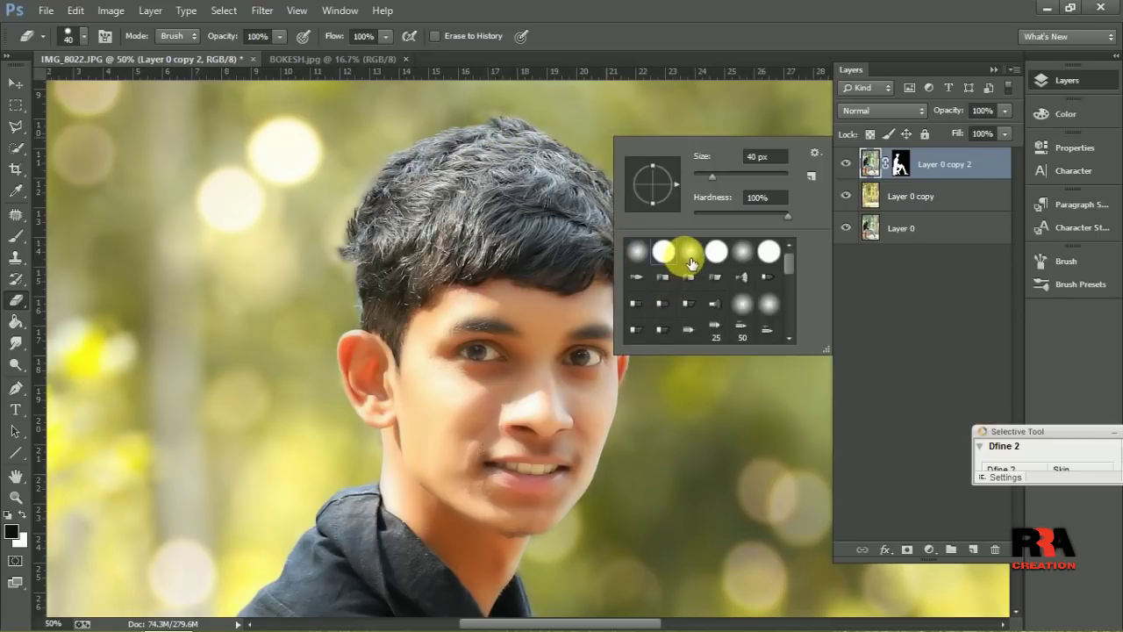
double_click(685, 256)
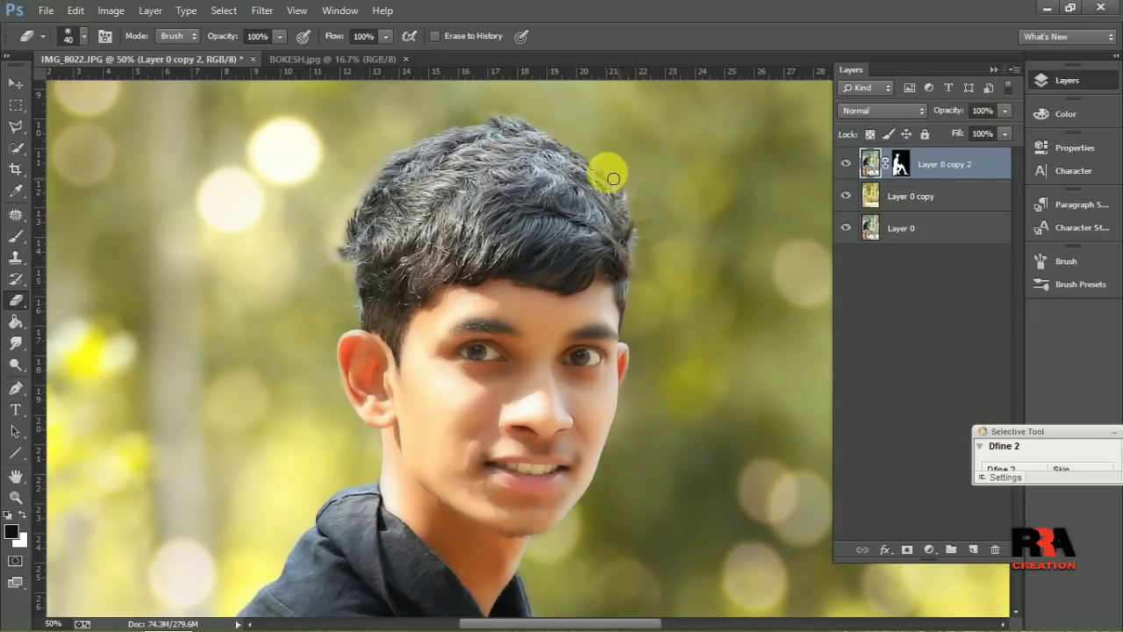
Step: Erase leftover fringe along the top, left and right of the hair, then zoom out
mouse_move(598, 169)
mouse_down()
mouse_move(510, 120)
mouse_move(404, 155)
mouse_move(351, 249)
mouse_up()
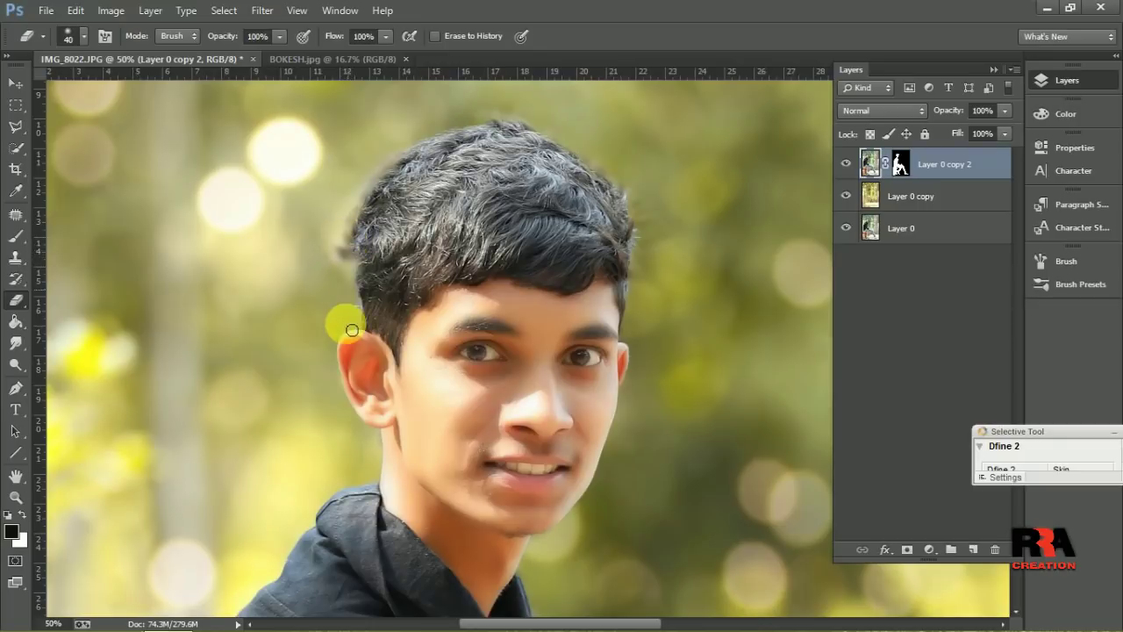
drag(350, 250, 351, 383)
scroll(351, 384, down, 1)
scroll(350, 384, down, 1)
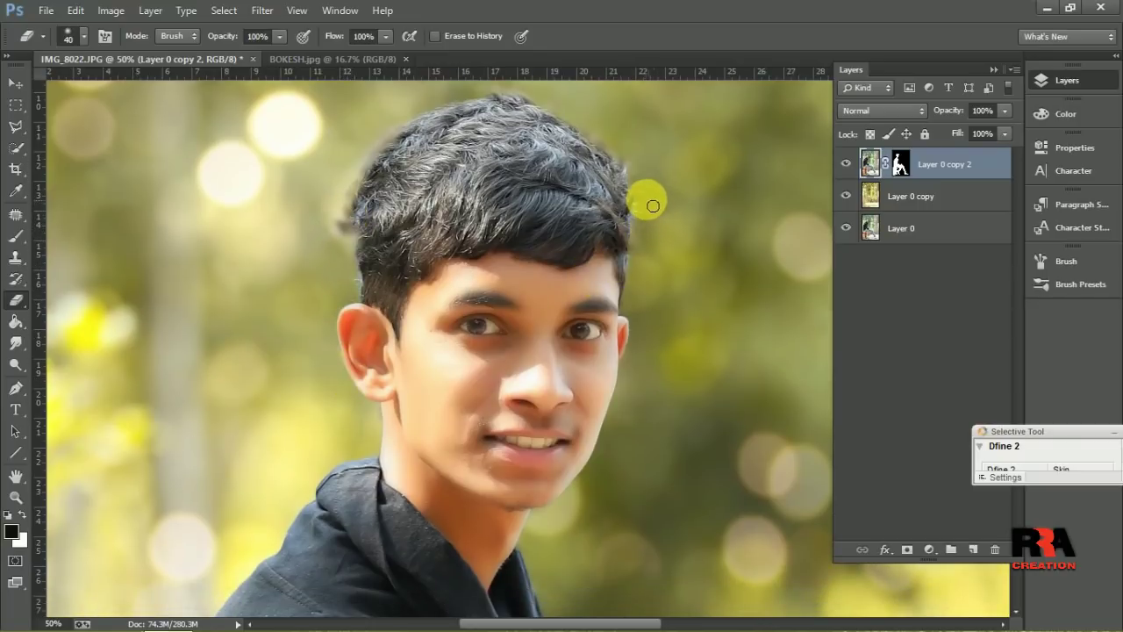
drag(647, 214, 637, 247)
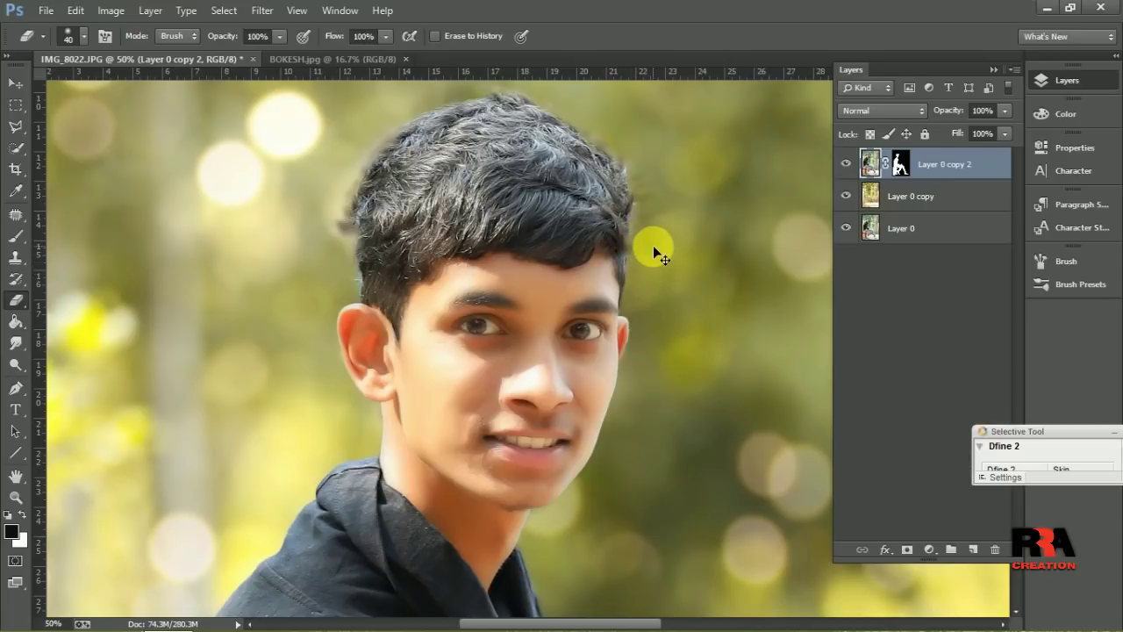
key(ctrl+minus)
key(ctrl+minus)
key(ctrl+minus)
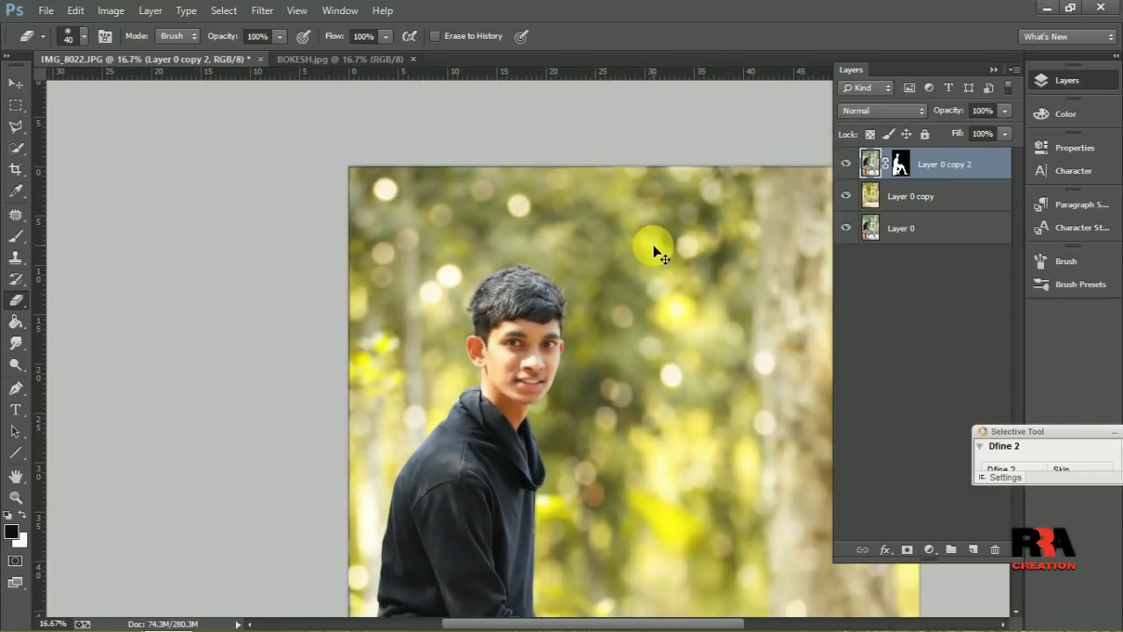
key(ctrl+minus)
key(ctrl+minus)
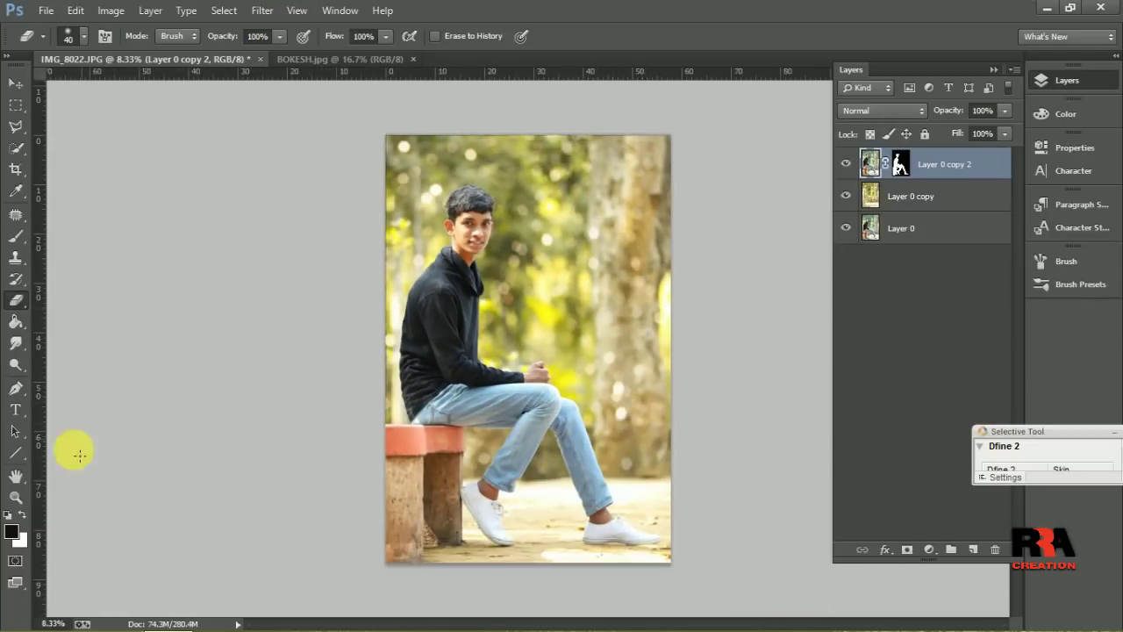
click(846, 164)
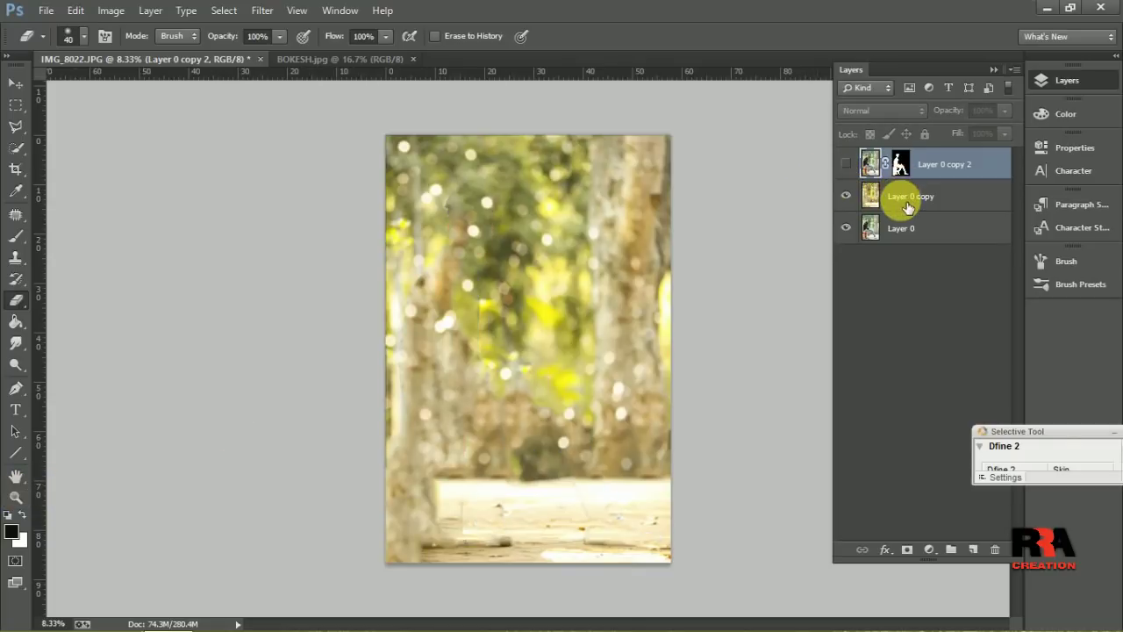
click(895, 198)
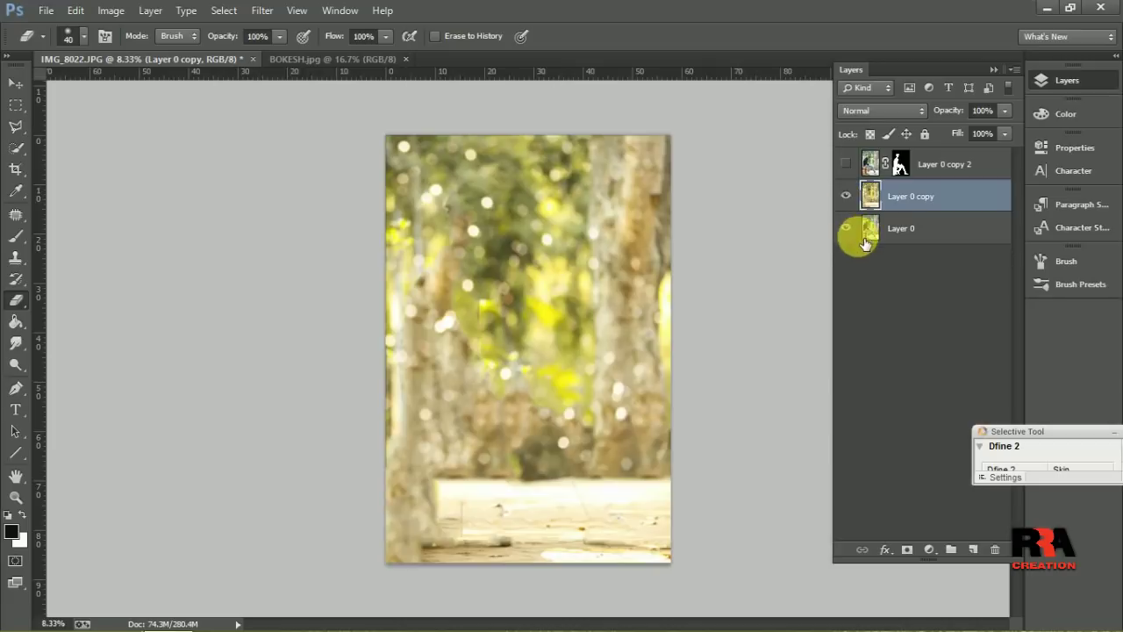
click(846, 195)
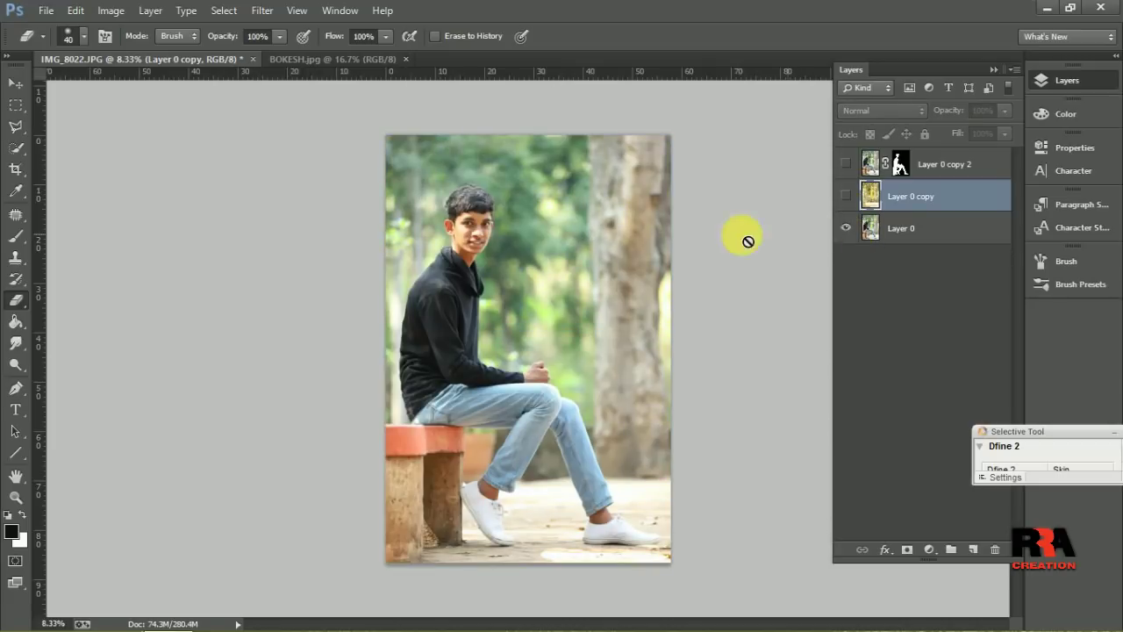
click(845, 196)
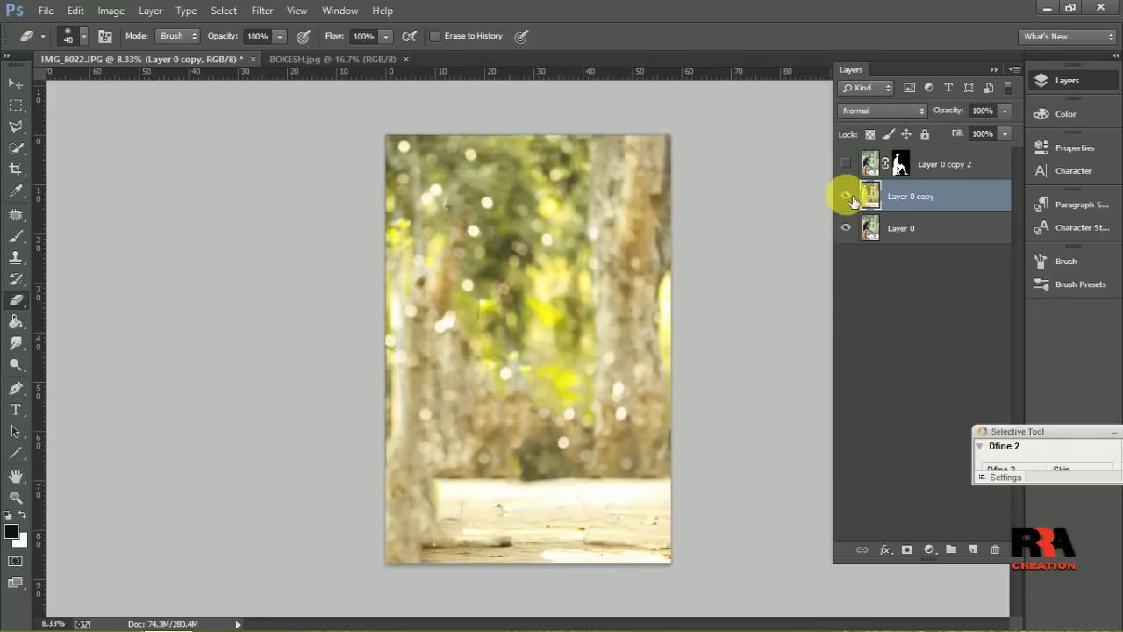
click(845, 164)
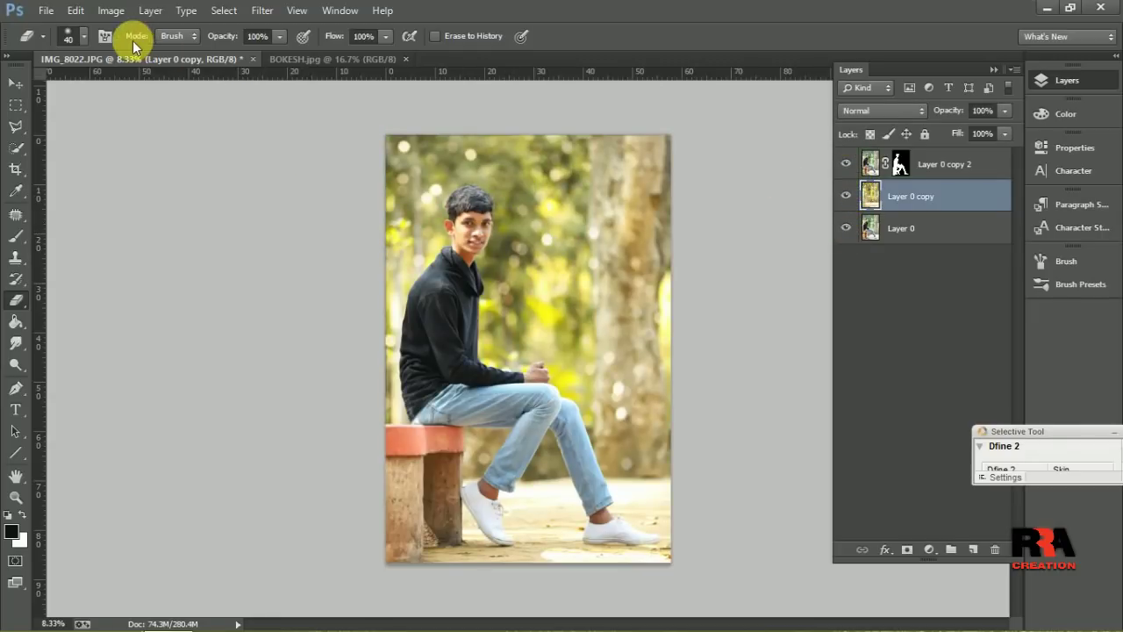
click(259, 12)
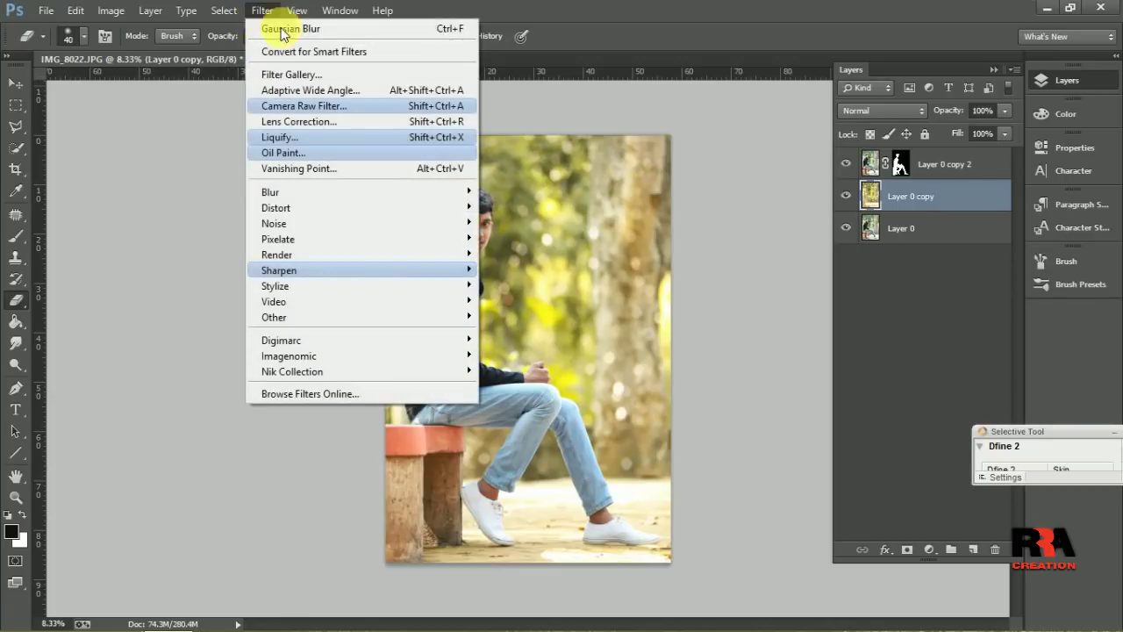
click(540, 134)
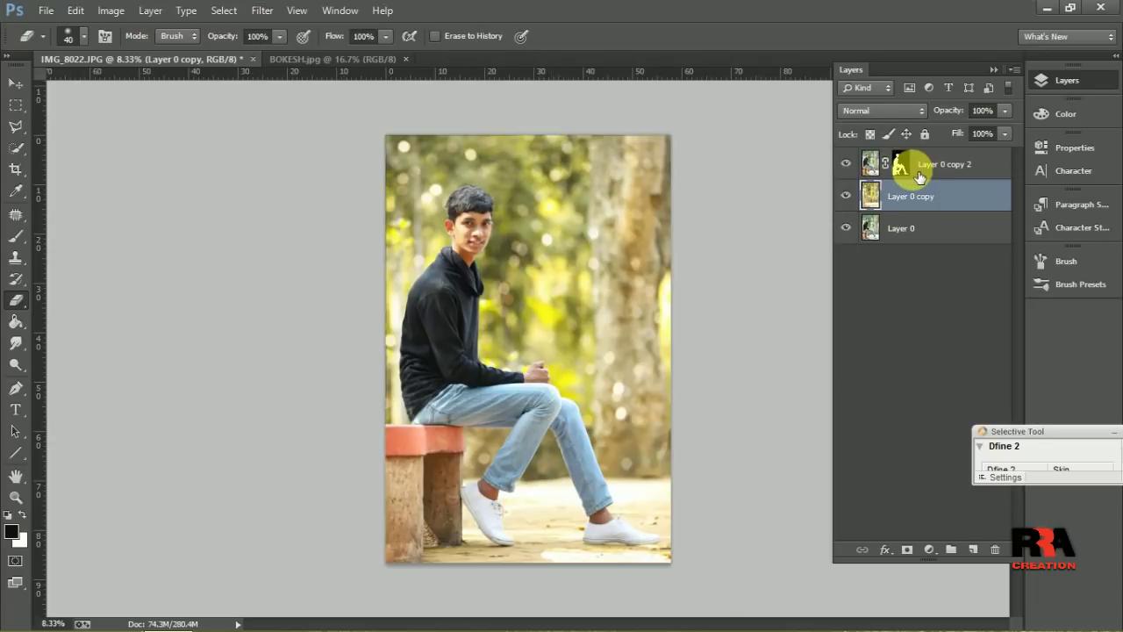
click(899, 165)
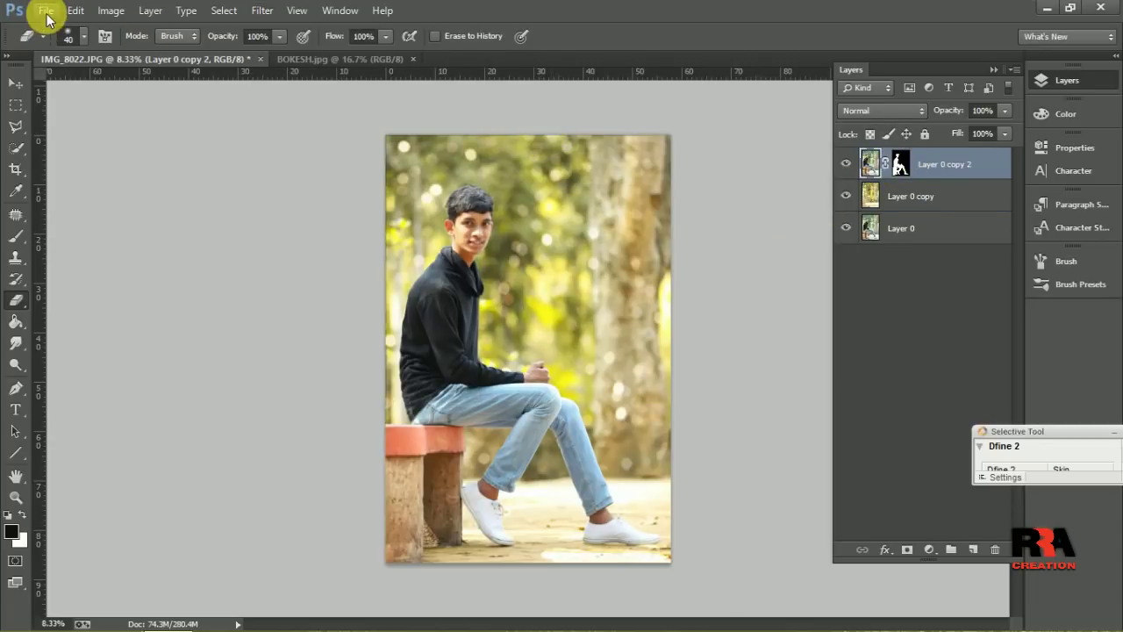
Step: Open the Imagine Believe Achieve quote PNG from the Desktop and copy the whole image
click(46, 11)
click(68, 43)
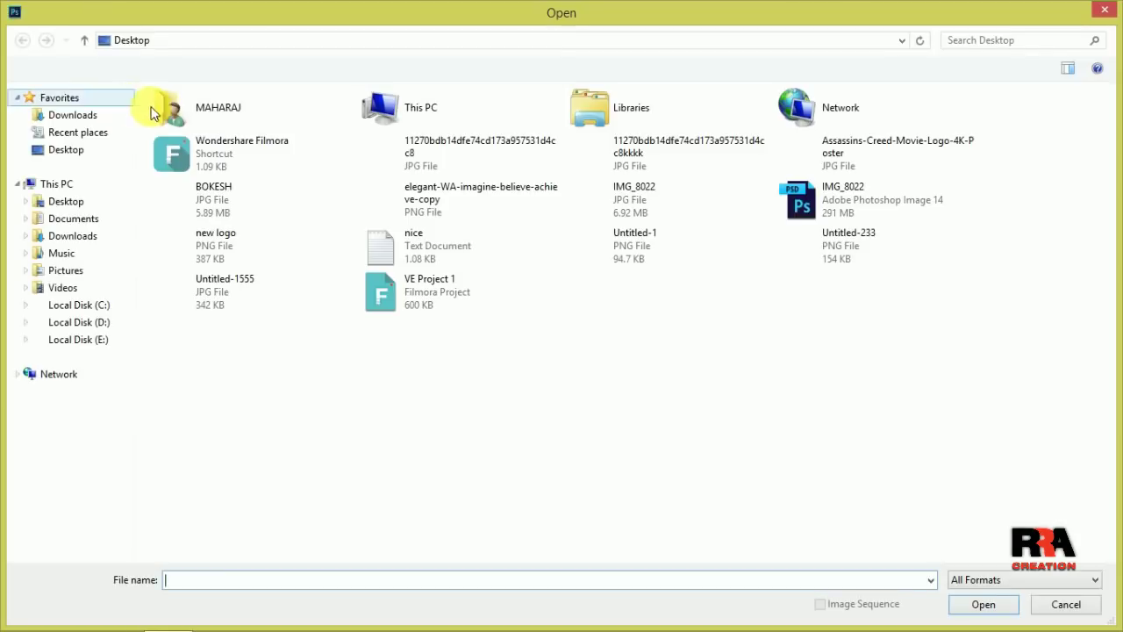
click(119, 207)
click(533, 156)
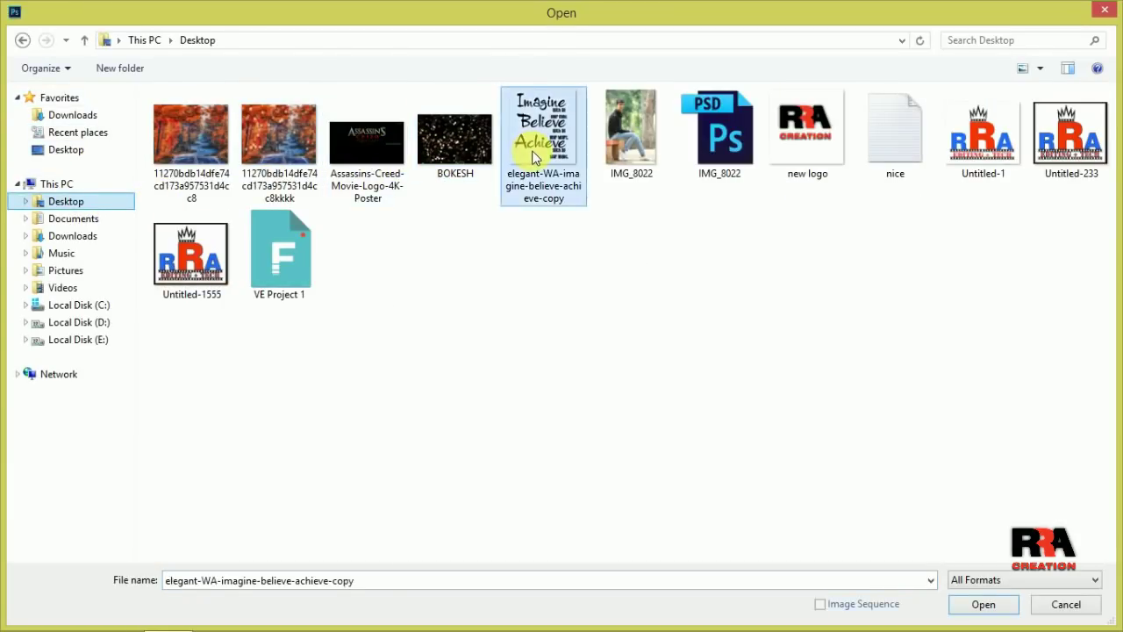
double_click(532, 156)
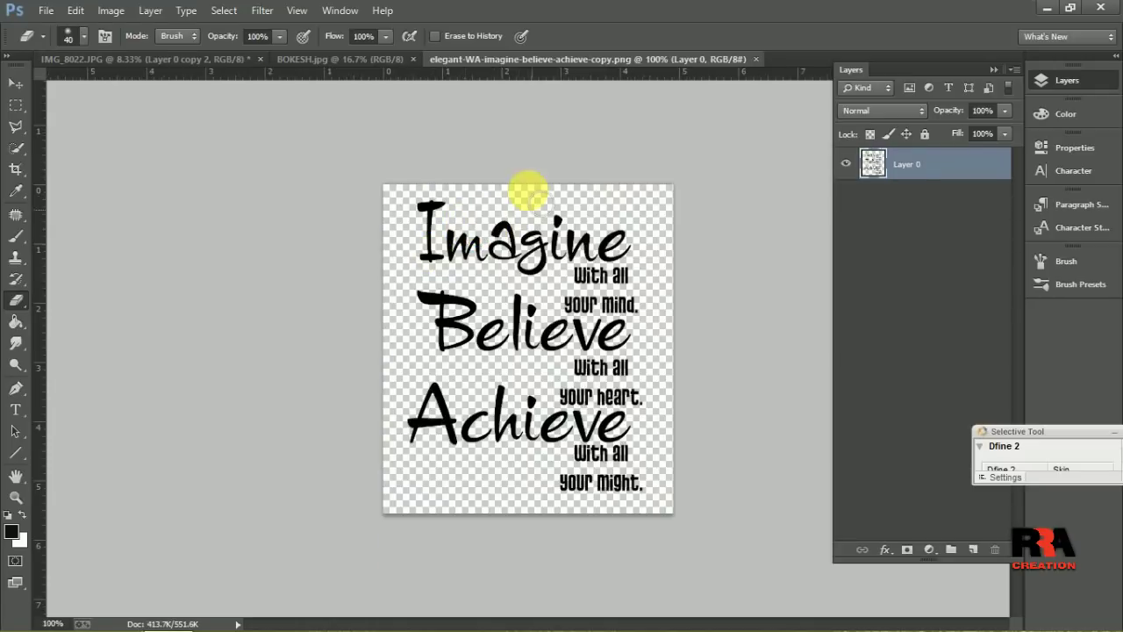
key(ctrl+a)
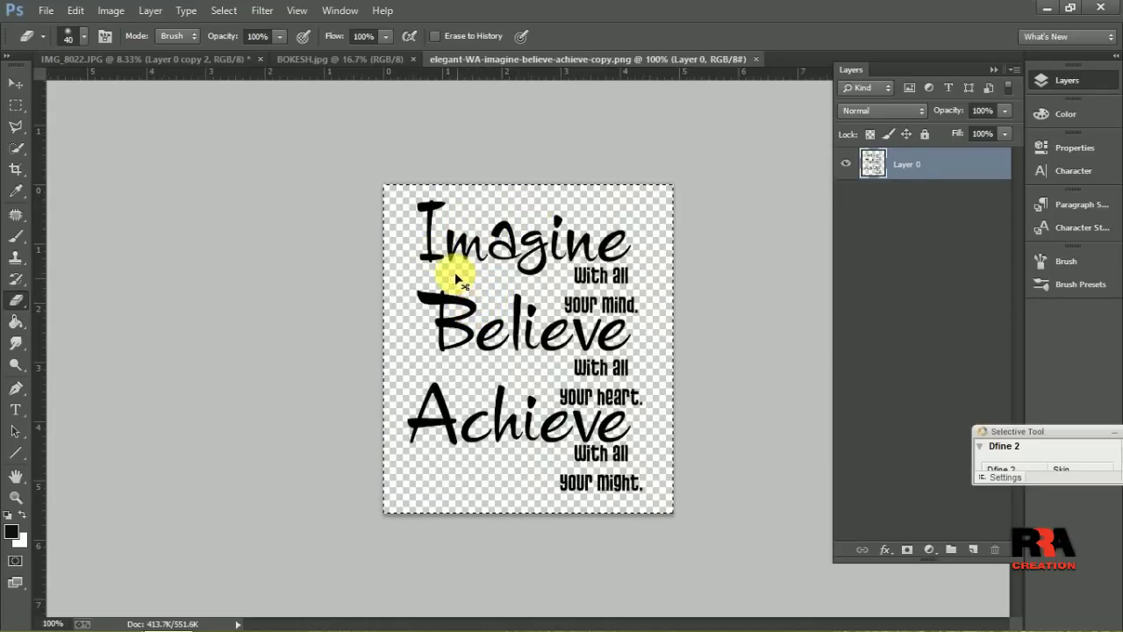
key(ctrl+c)
Step: Paste the quote into IMG_8022, enlarge it and place it upper right beside the head
click(164, 58)
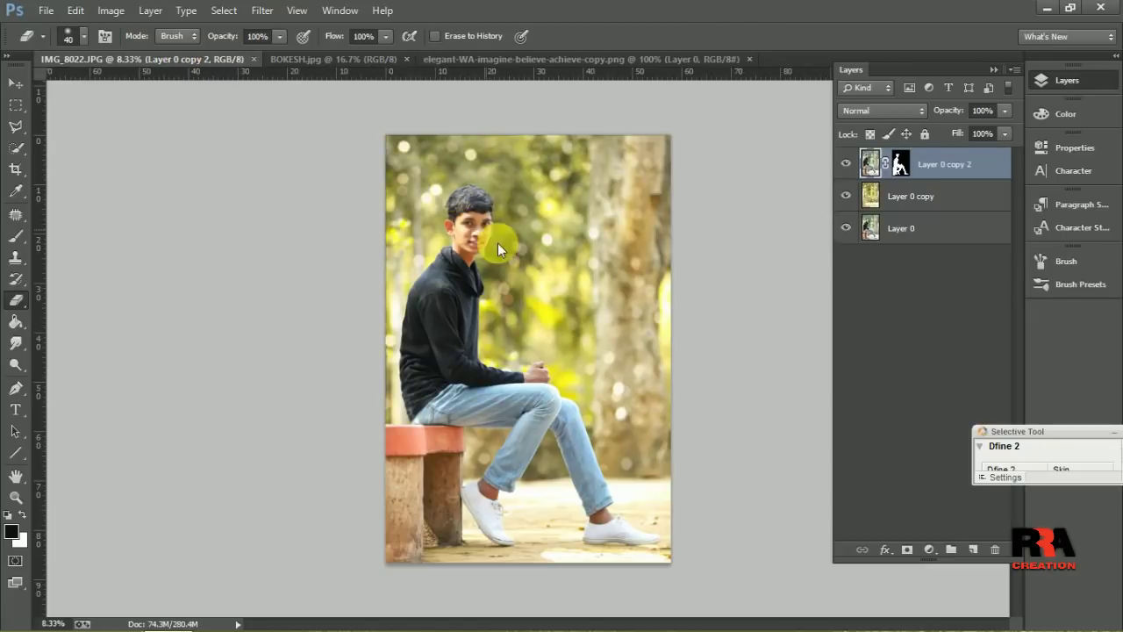
key(ctrl+v)
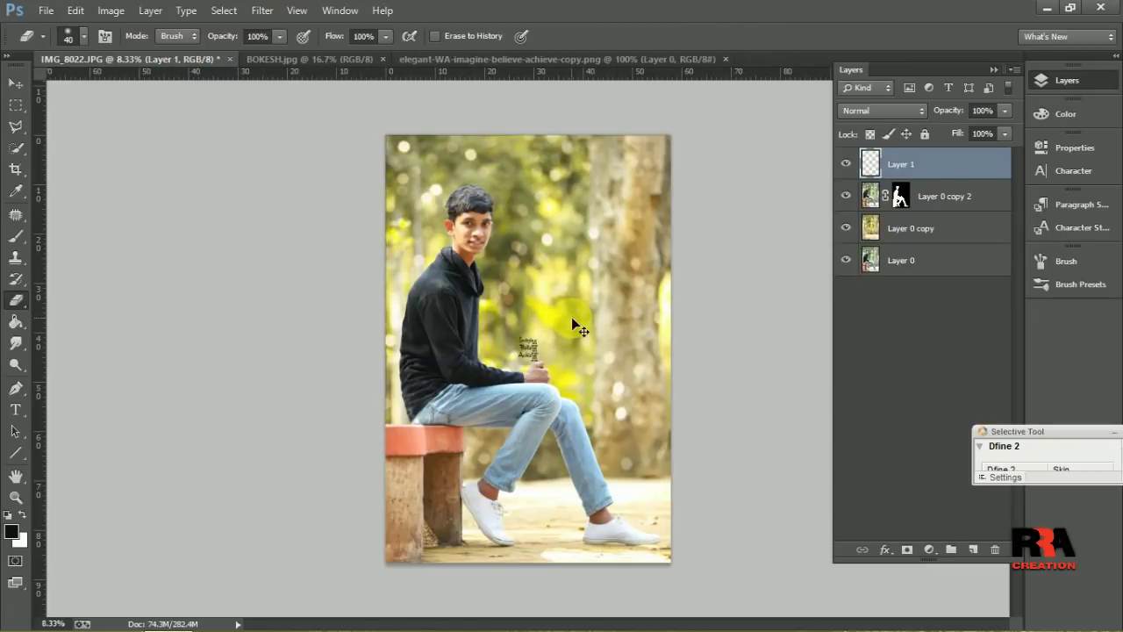
key(ctrl+t)
drag(530, 359, 534, 231)
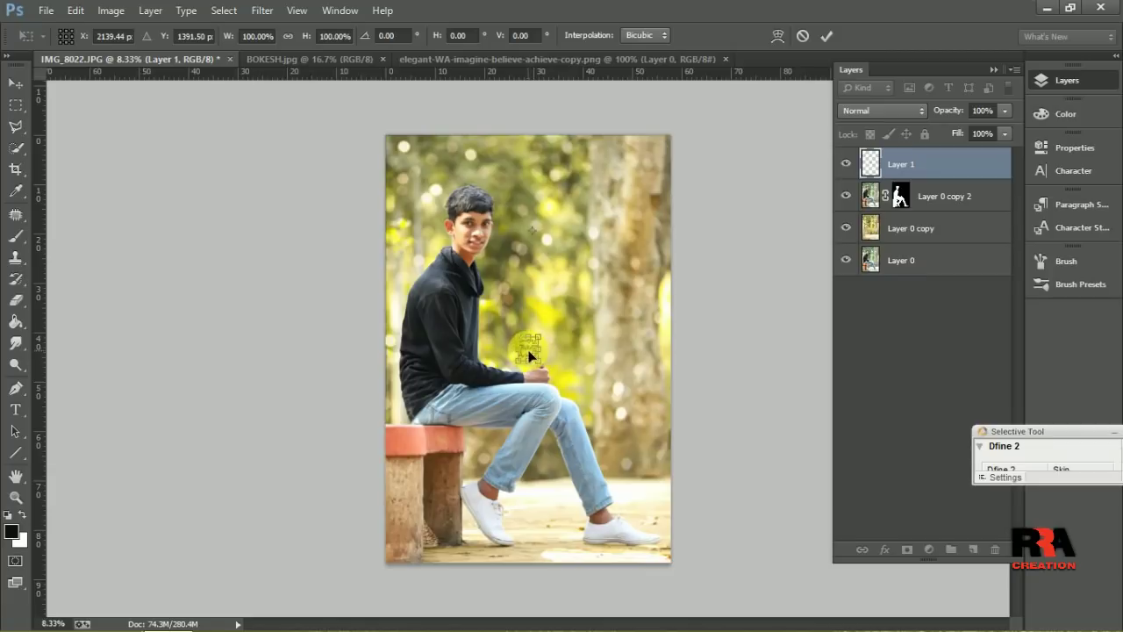
mouse_move(531, 355)
mouse_down()
mouse_move(544, 211)
mouse_move(662, 346)
mouse_up()
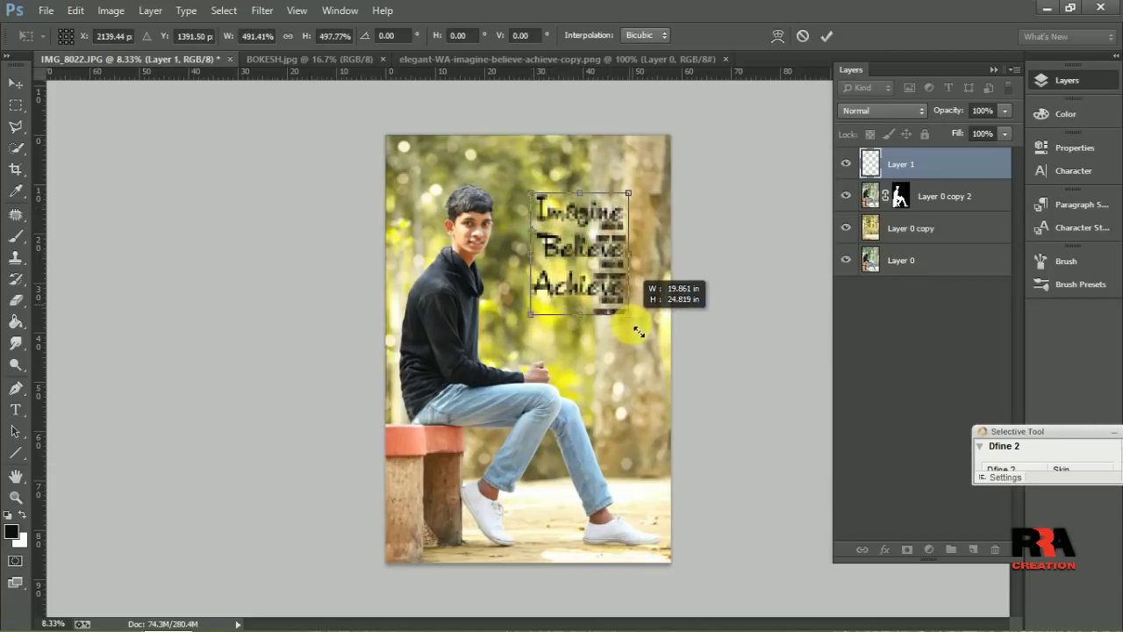
key(Return)
key(e)
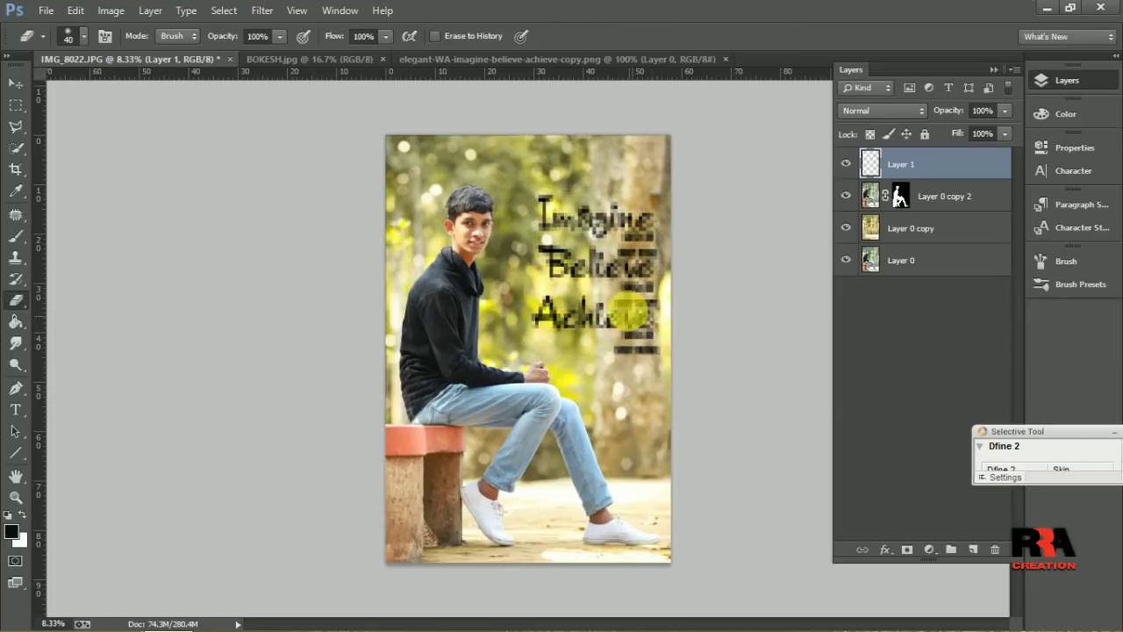
Step: Nudge the quote layer slightly up and left, then zoom in and out to check placement
click(17, 83)
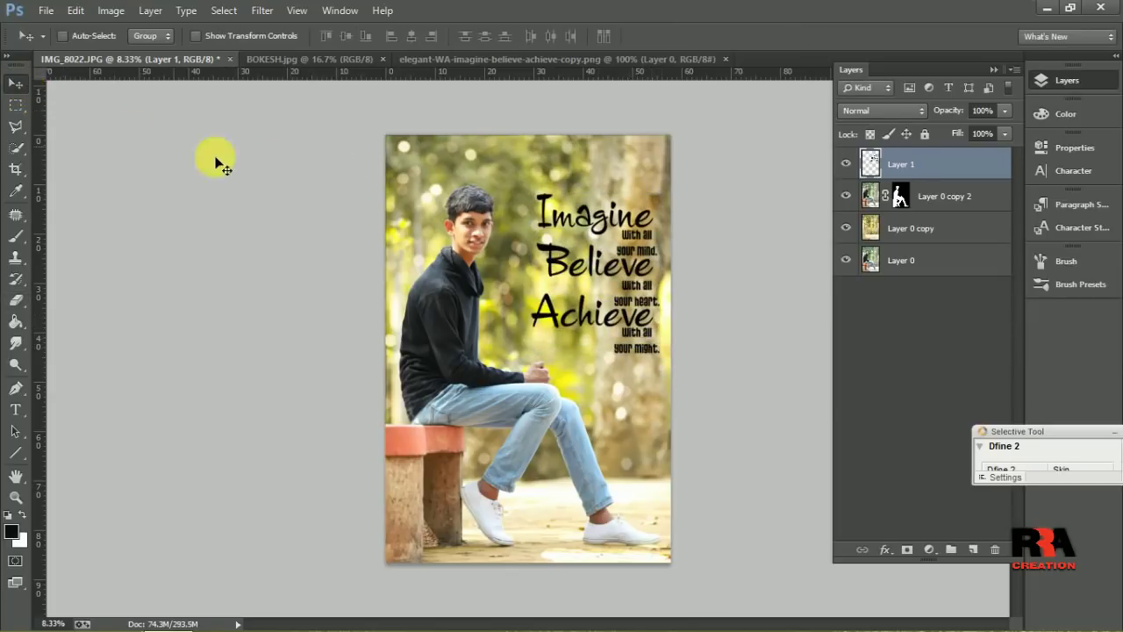
drag(605, 263, 594, 237)
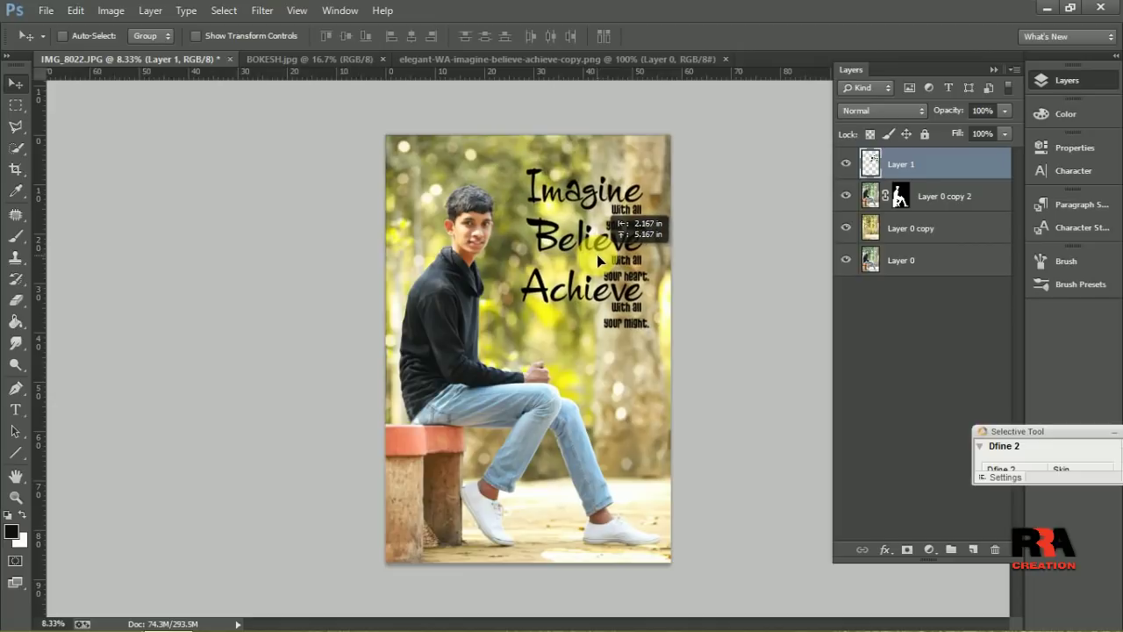
click(16, 497)
click(597, 176)
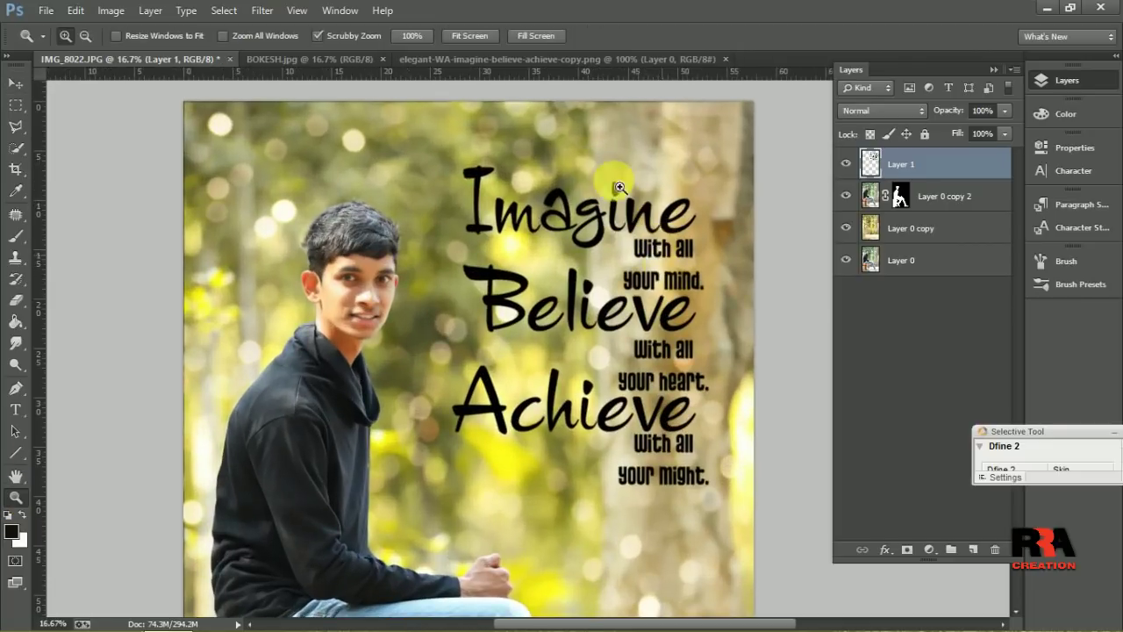
alt+click(581, 374)
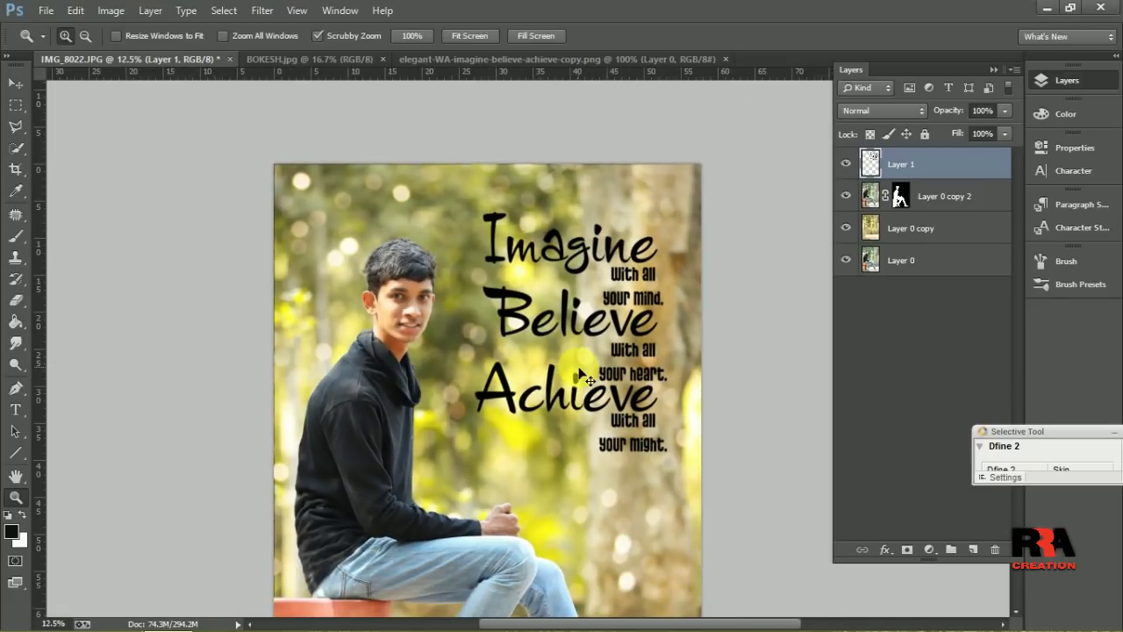
alt+click(581, 375)
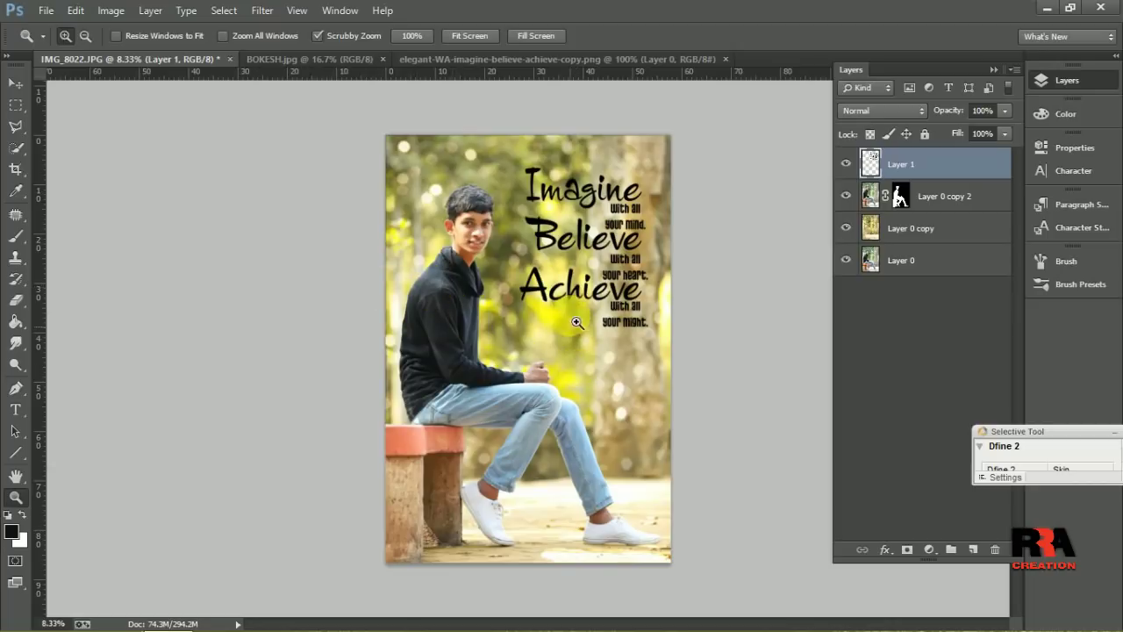
click(46, 10)
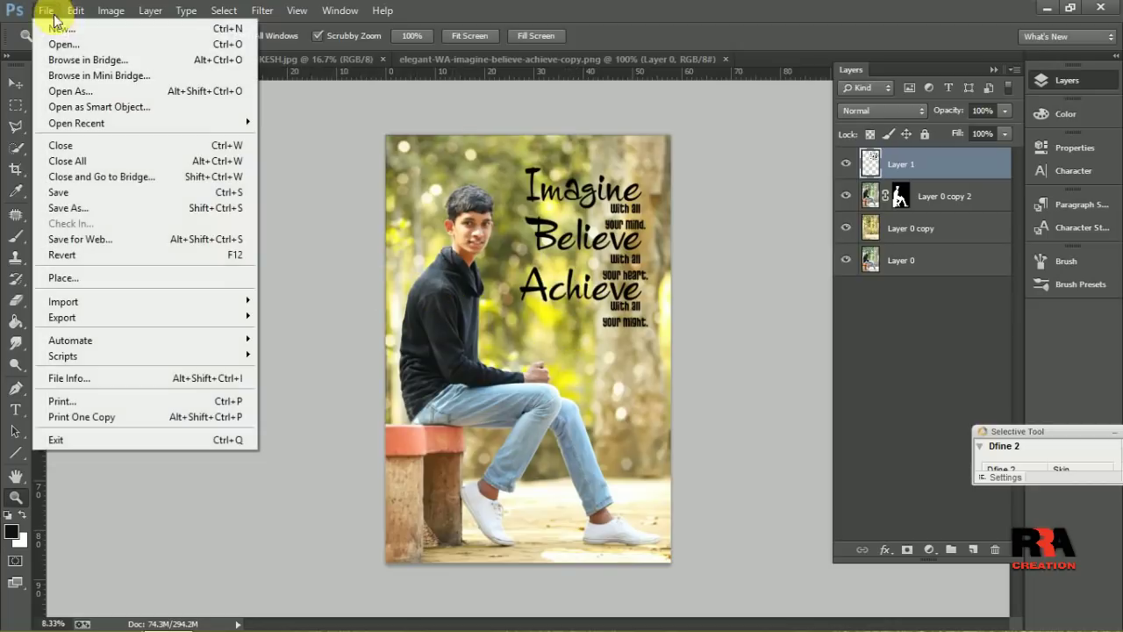
Step: Open new logo.png and paste the RRA CREATION logo into IMG_8022
click(53, 42)
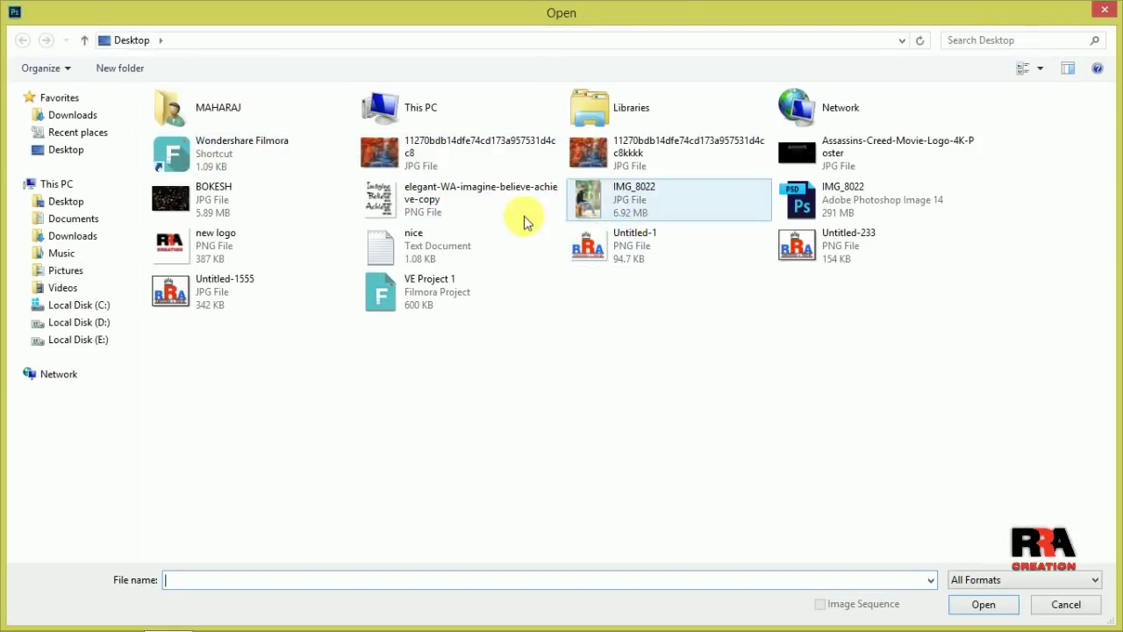
double_click(306, 251)
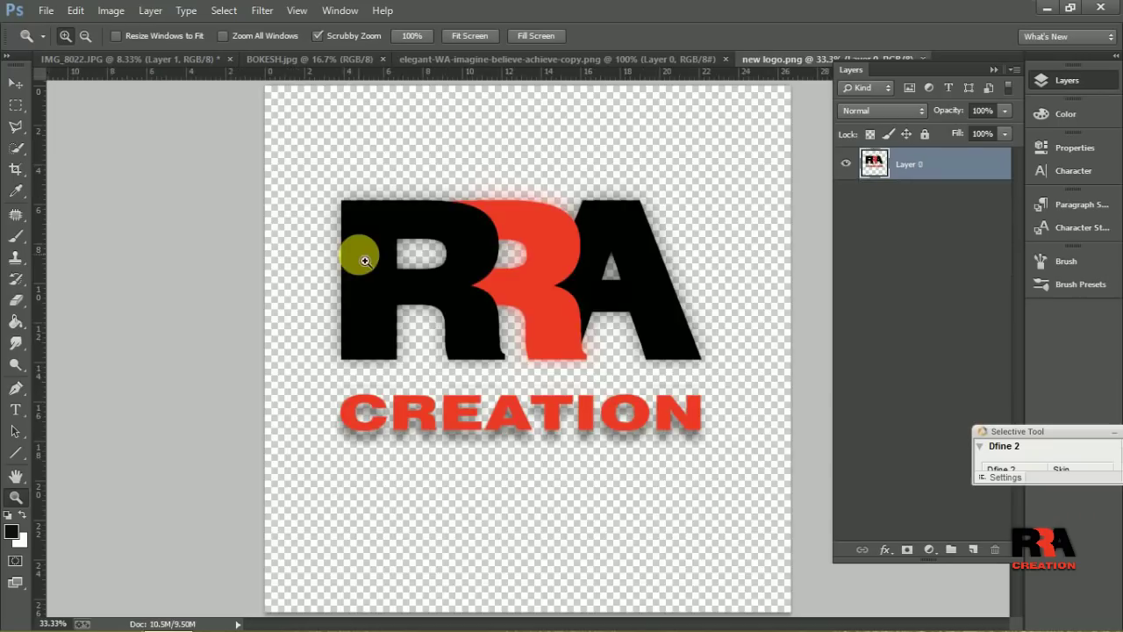
key(ctrl+a)
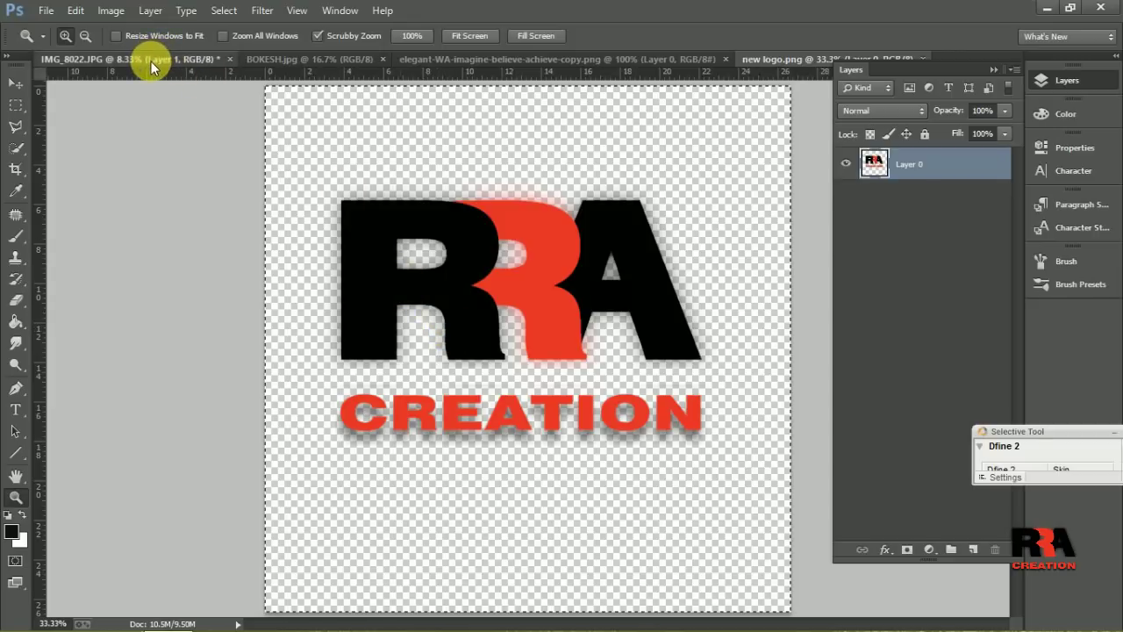
click(150, 61)
key(ctrl+v)
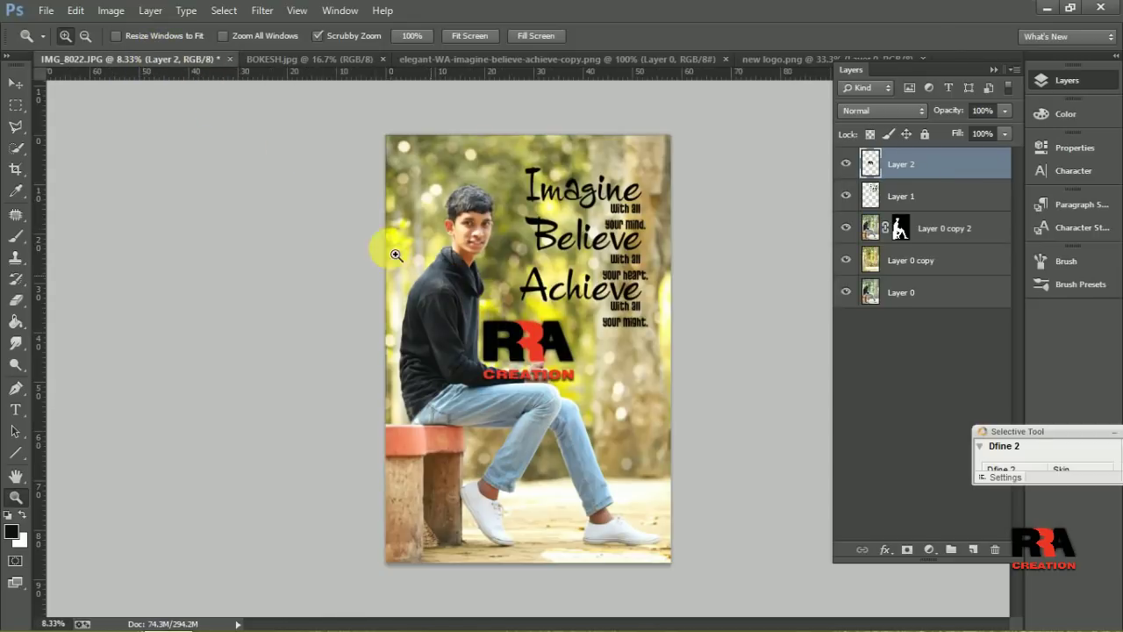
Step: Shrink the logo to about three quarters size in the top-left corner and commit it
click(14, 83)
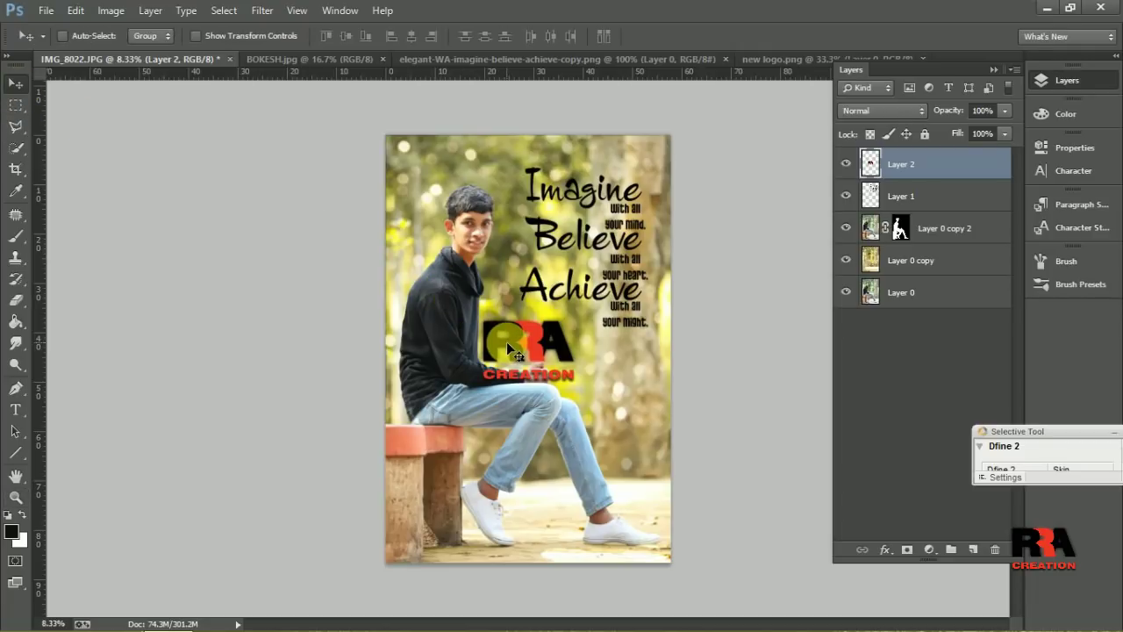
key(ctrl+t)
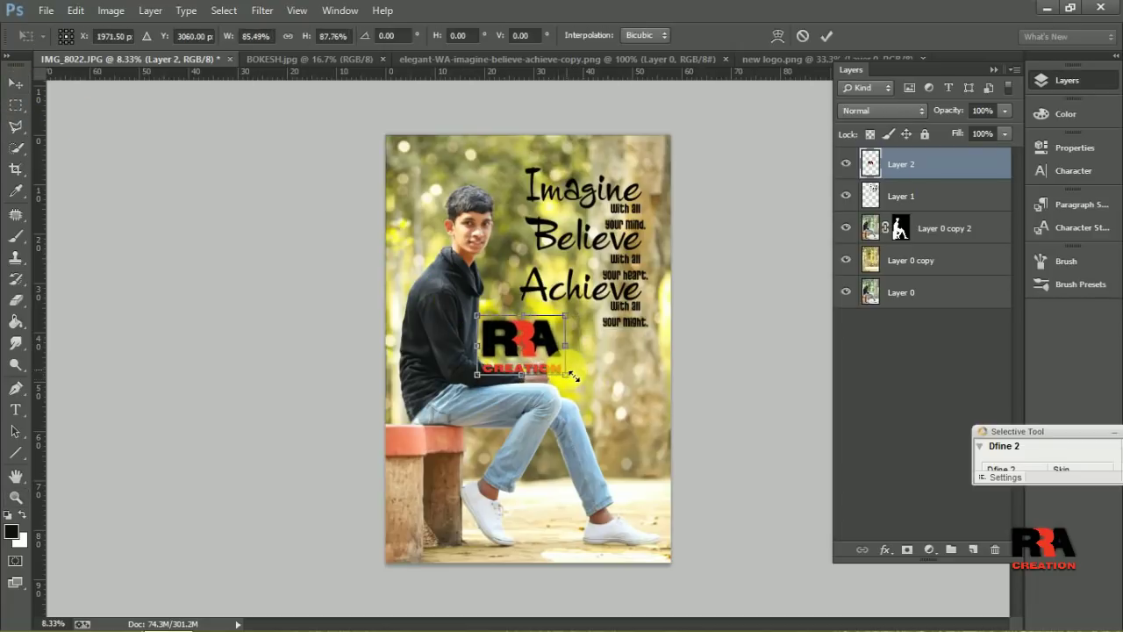
mouse_move(590, 387)
mouse_down()
mouse_move(508, 329)
mouse_move(422, 162)
mouse_up()
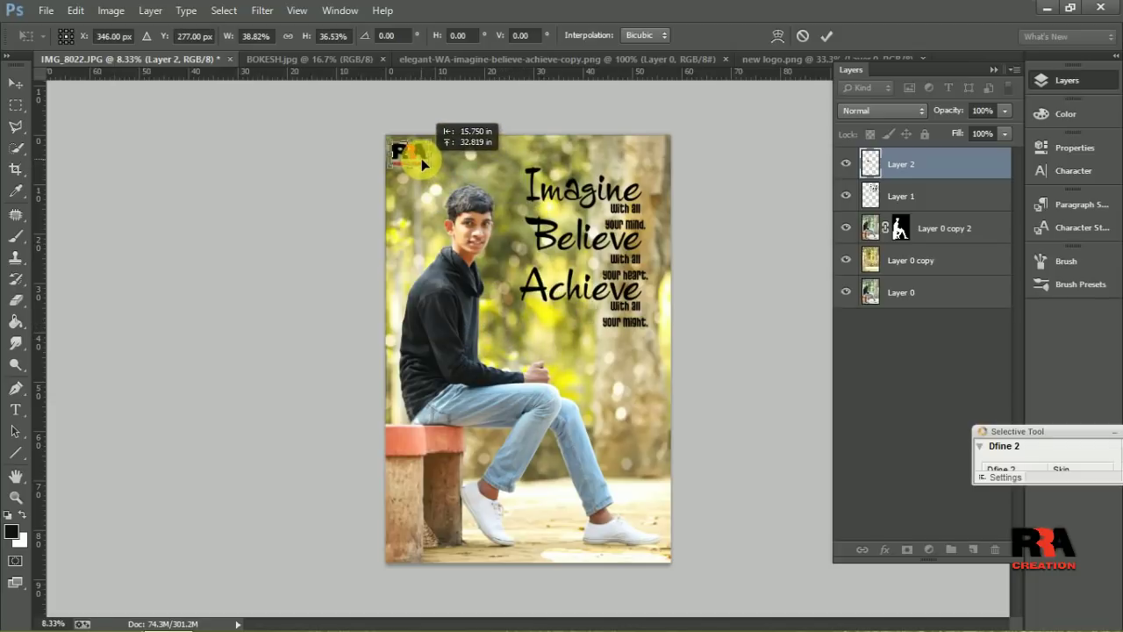
key(Return)
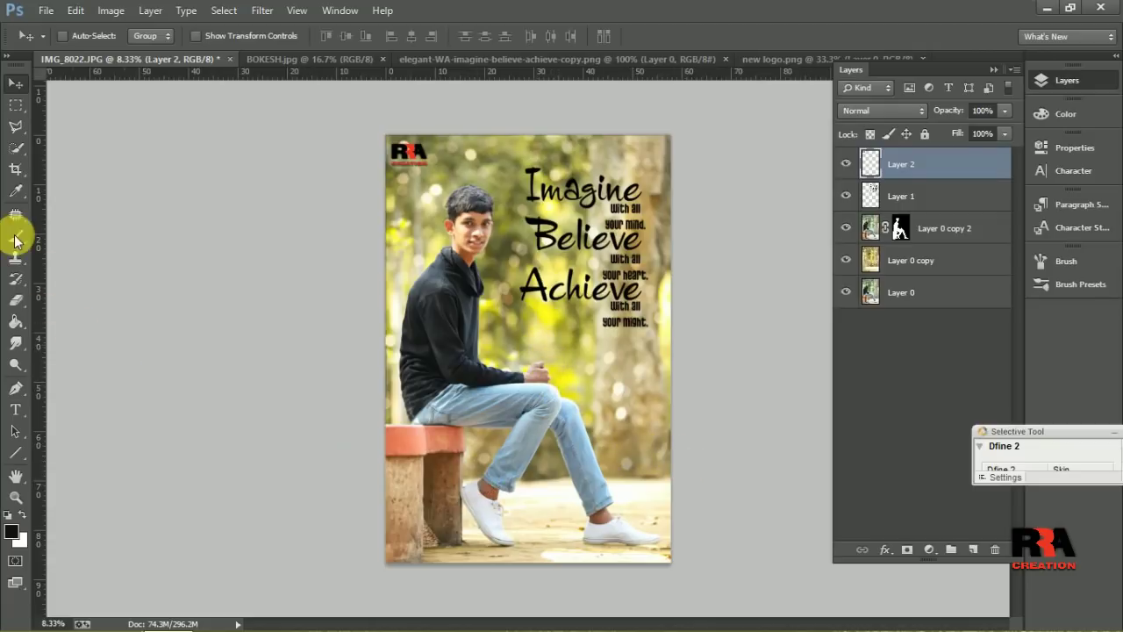
click(16, 149)
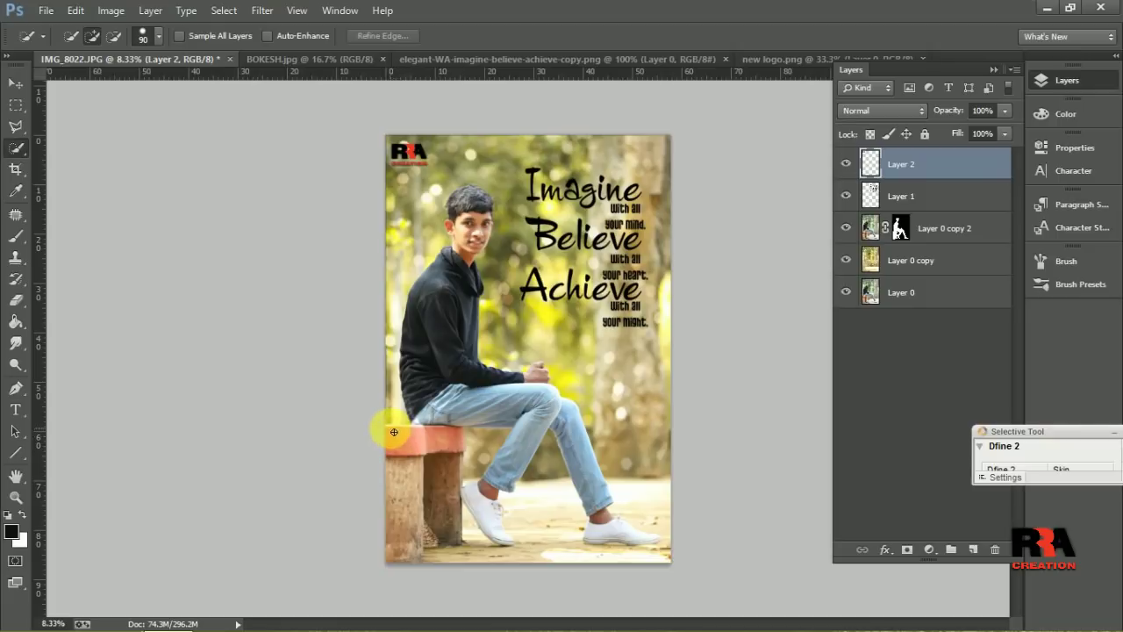
Step: Redo the Quick Selection of the bench's seat end and left pedestal on Layer 0 copy 2
drag(402, 434, 443, 544)
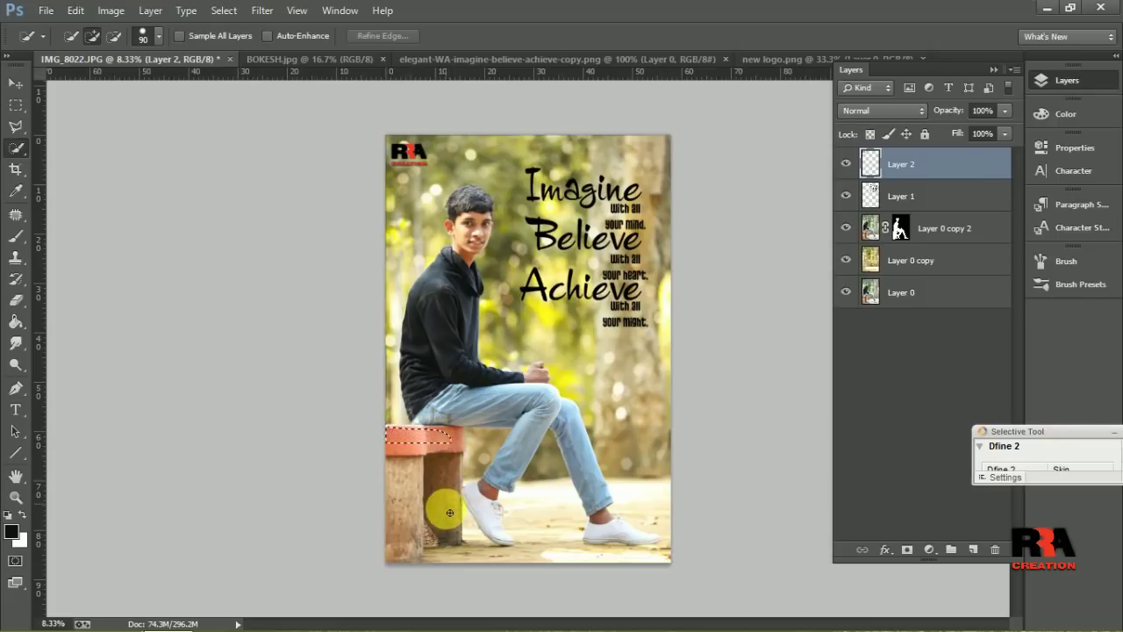
key(ctrl+d)
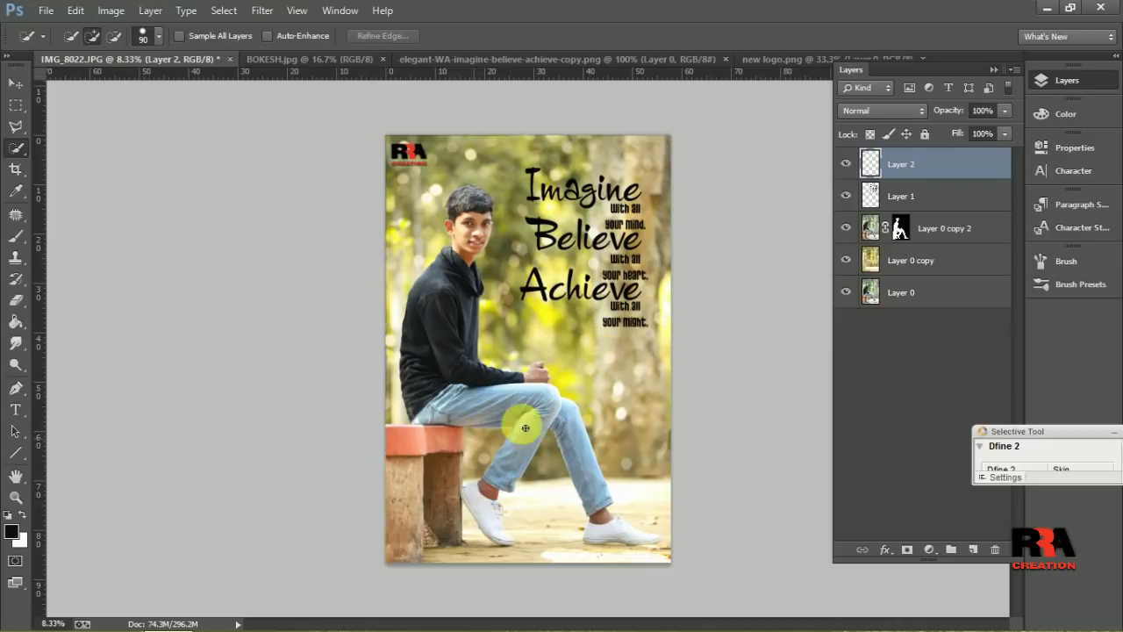
click(899, 261)
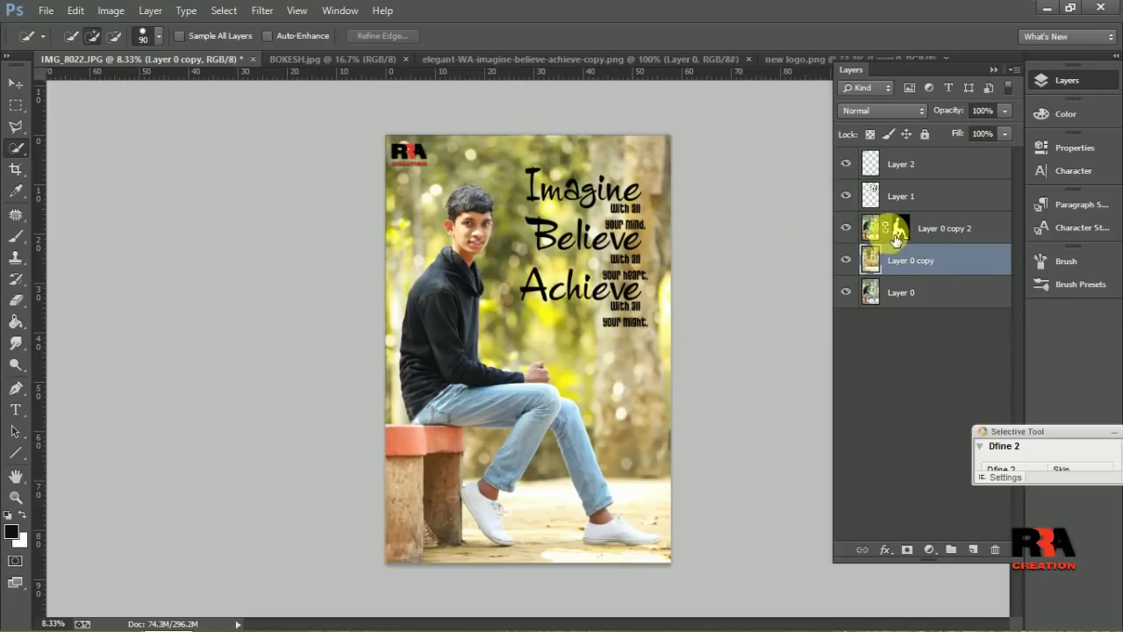
click(897, 235)
drag(388, 436, 437, 504)
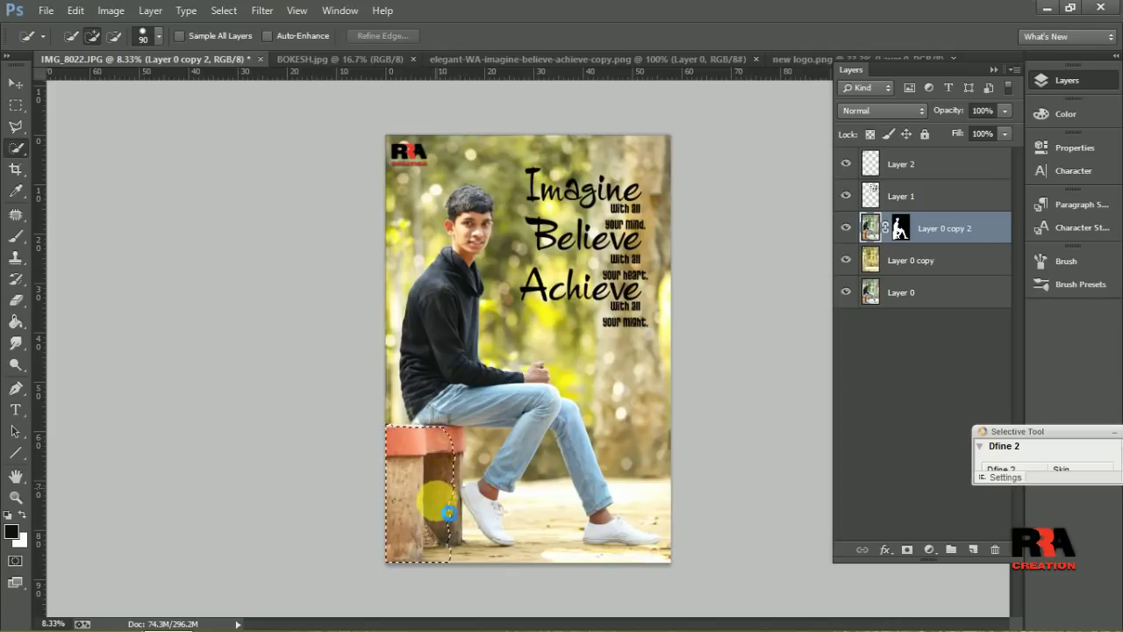
drag(448, 512, 454, 442)
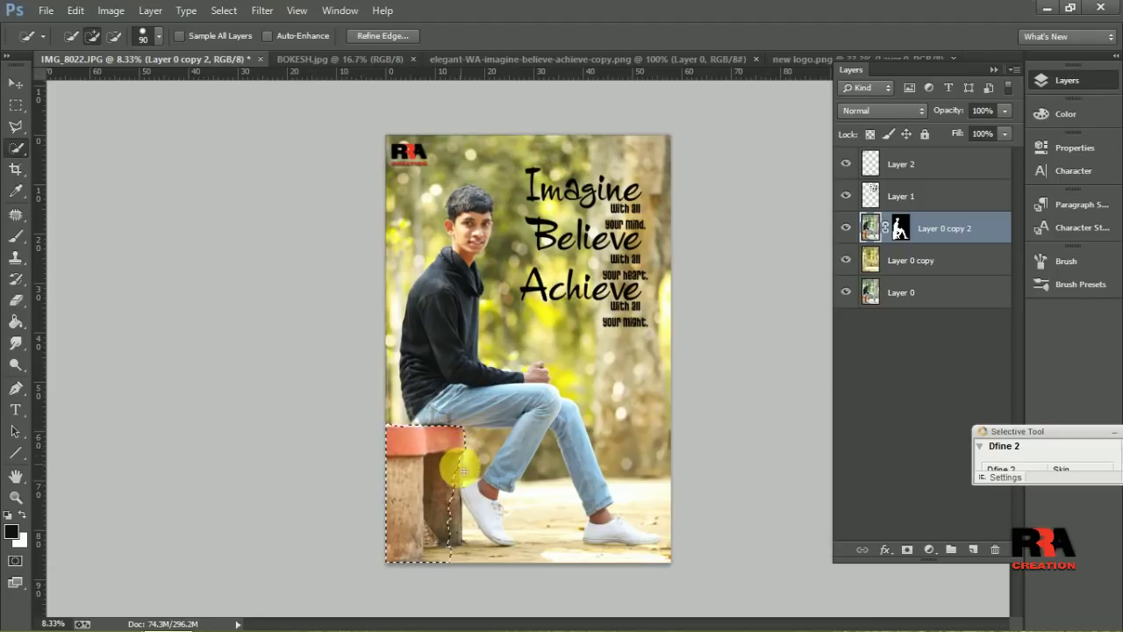
drag(462, 493, 461, 514)
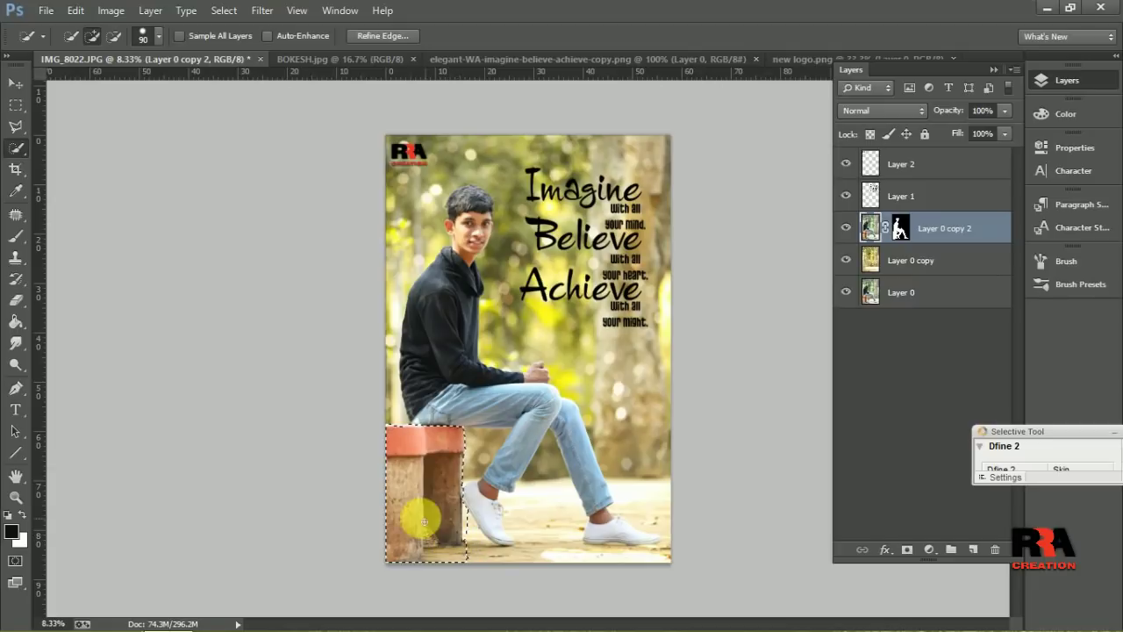
click(261, 12)
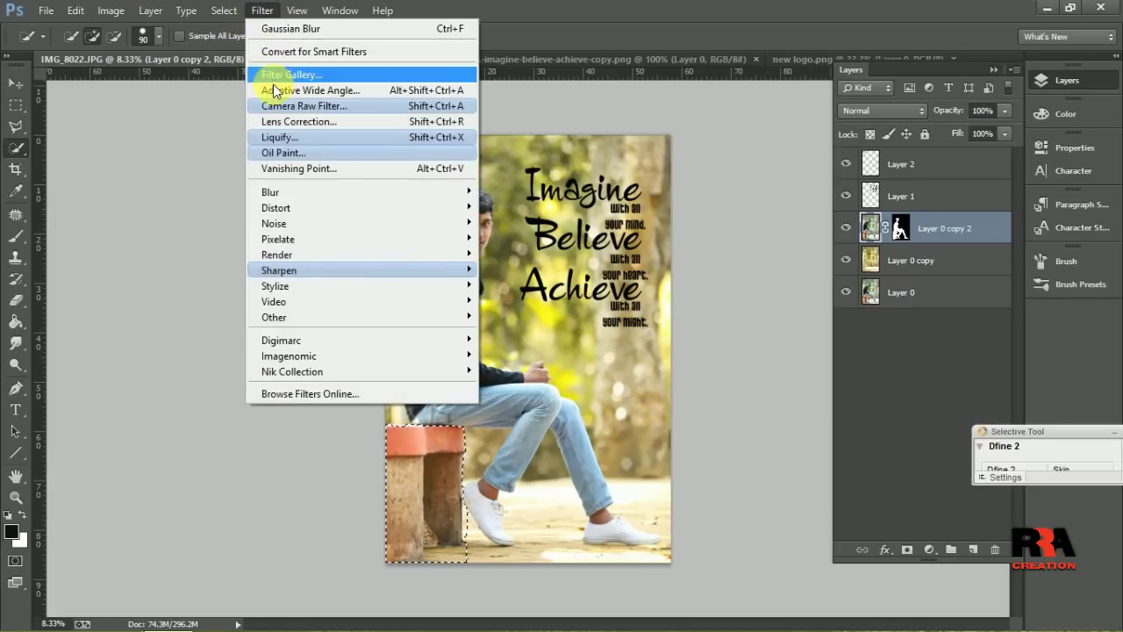
Step: Apply Oil Paint to the bench: Stylization 9.85, Cleanliness 0.15, Scale 0.1, Bristle 0.45, Angle 63, Shine 0
click(300, 149)
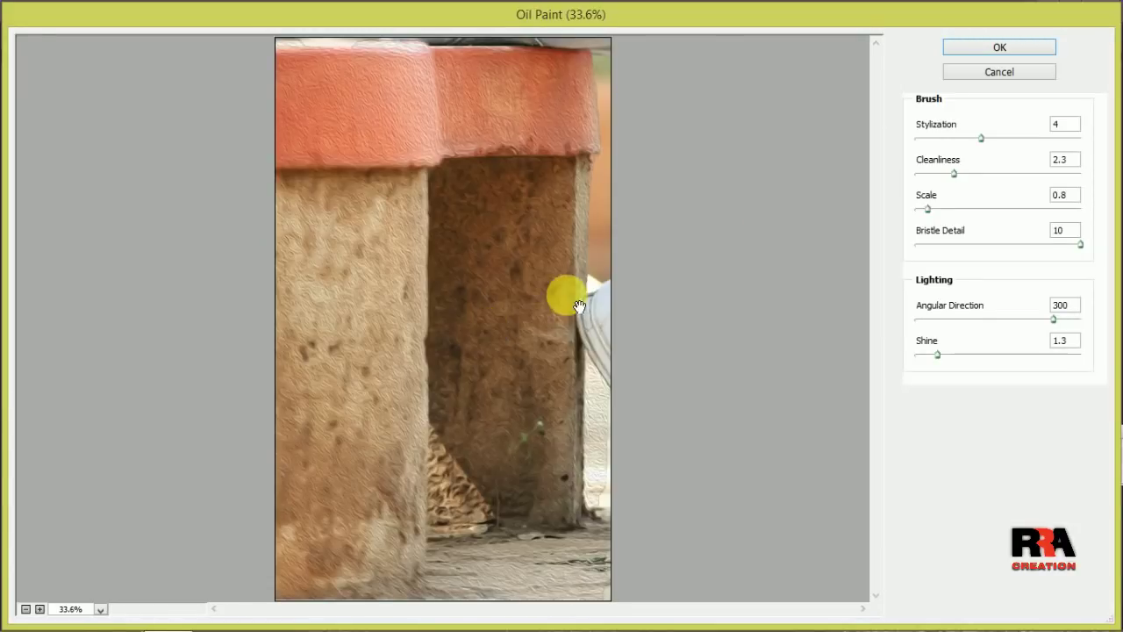
drag(982, 139, 1077, 139)
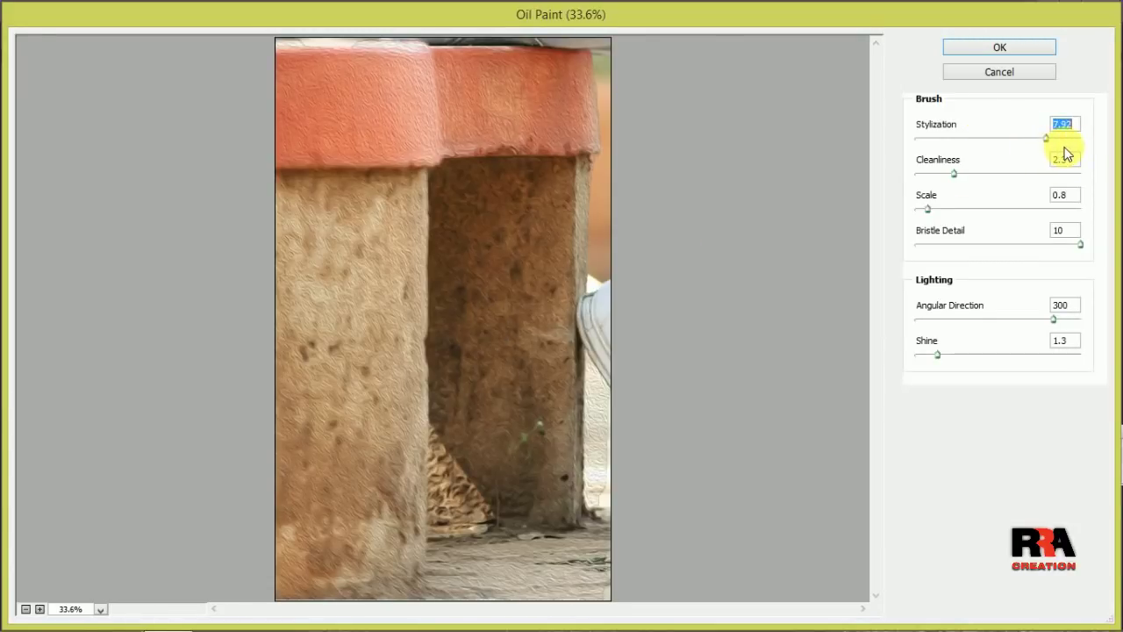
mouse_move(954, 174)
mouse_down()
mouse_move(917, 174)
mouse_move(916, 209)
mouse_up()
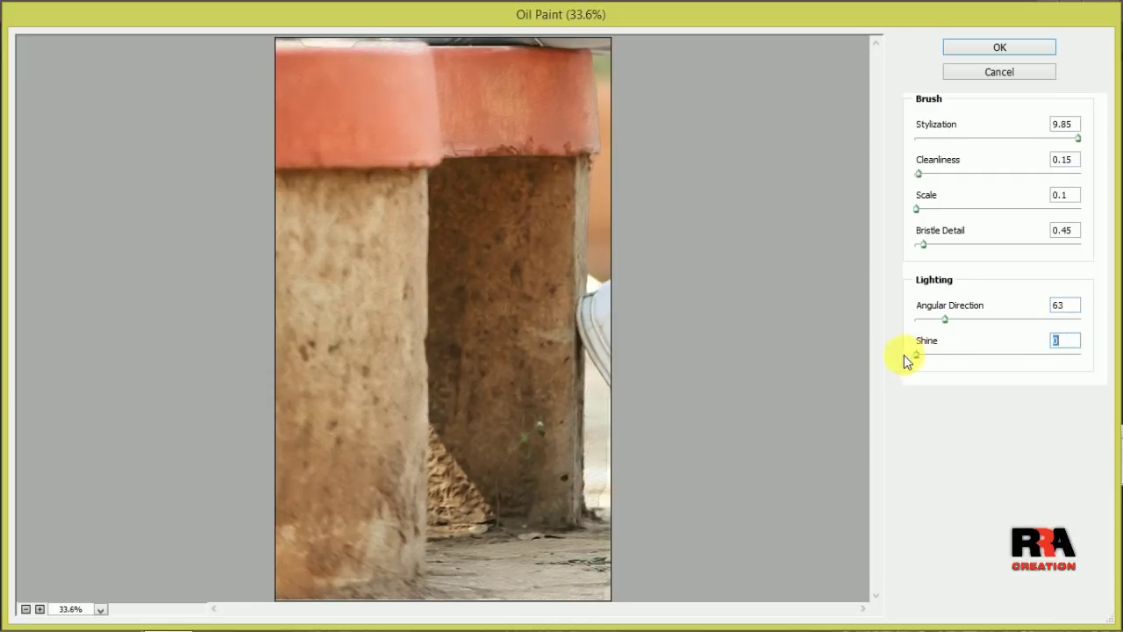
click(974, 51)
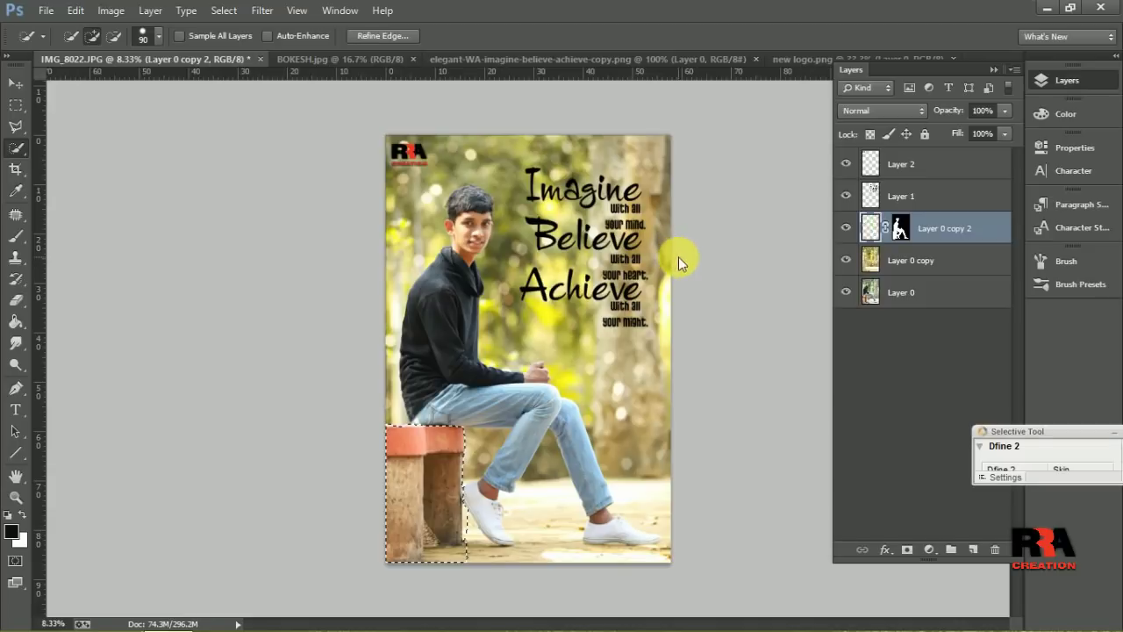
click(469, 444)
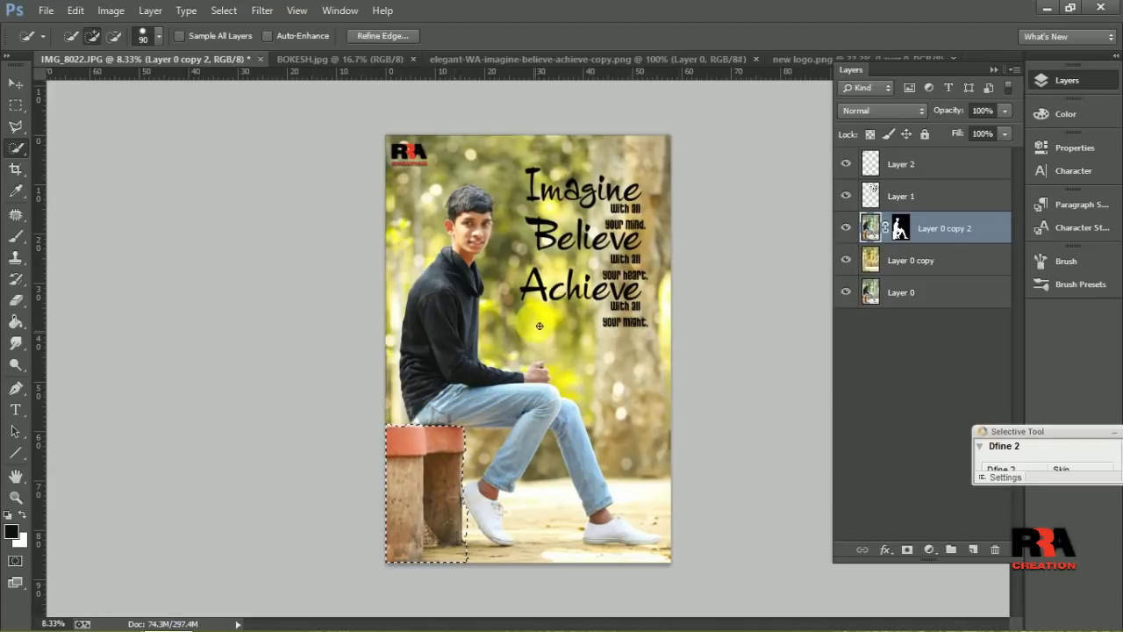
click(263, 11)
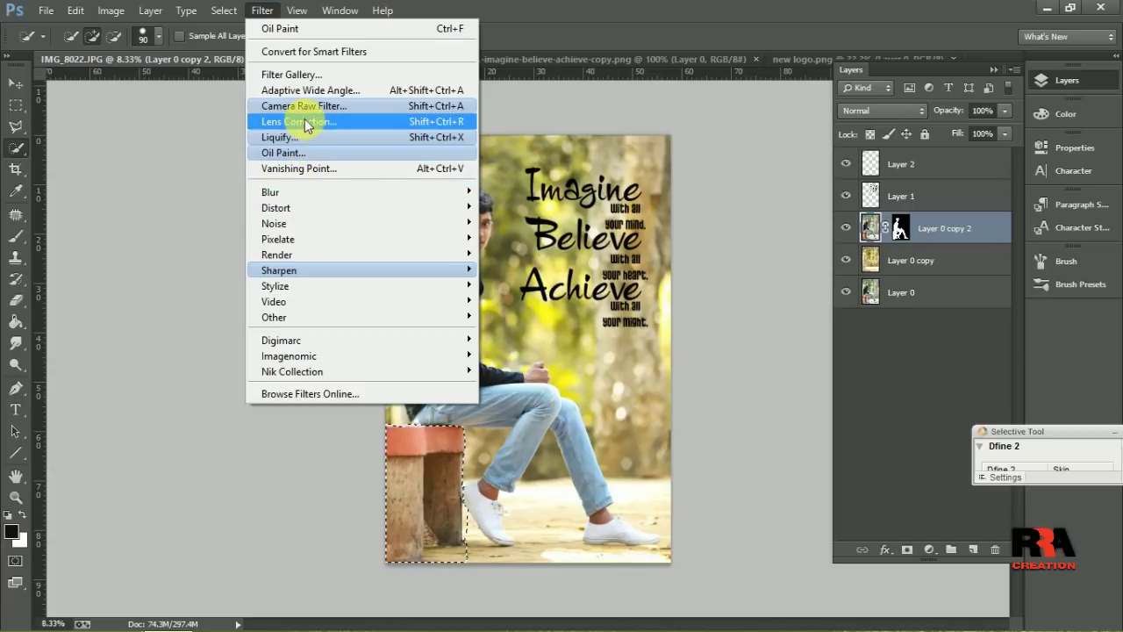
Step: In Camera Raw, set Exposure -0.15 and Shadows -12, and shift Red Primary Hue toward pink
click(309, 119)
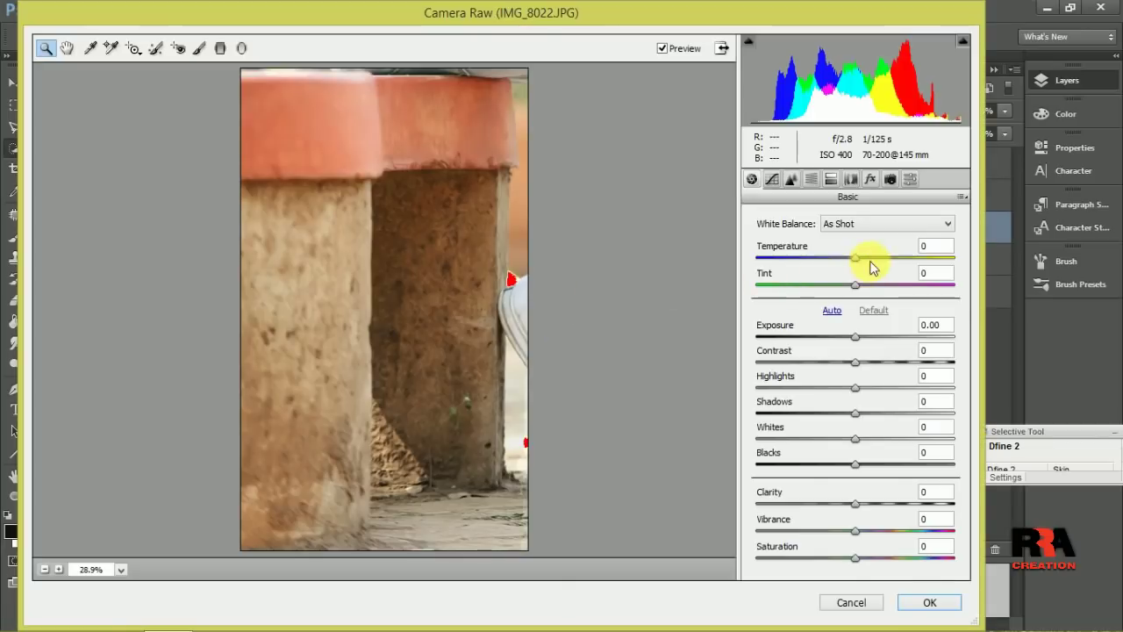
drag(857, 338, 866, 363)
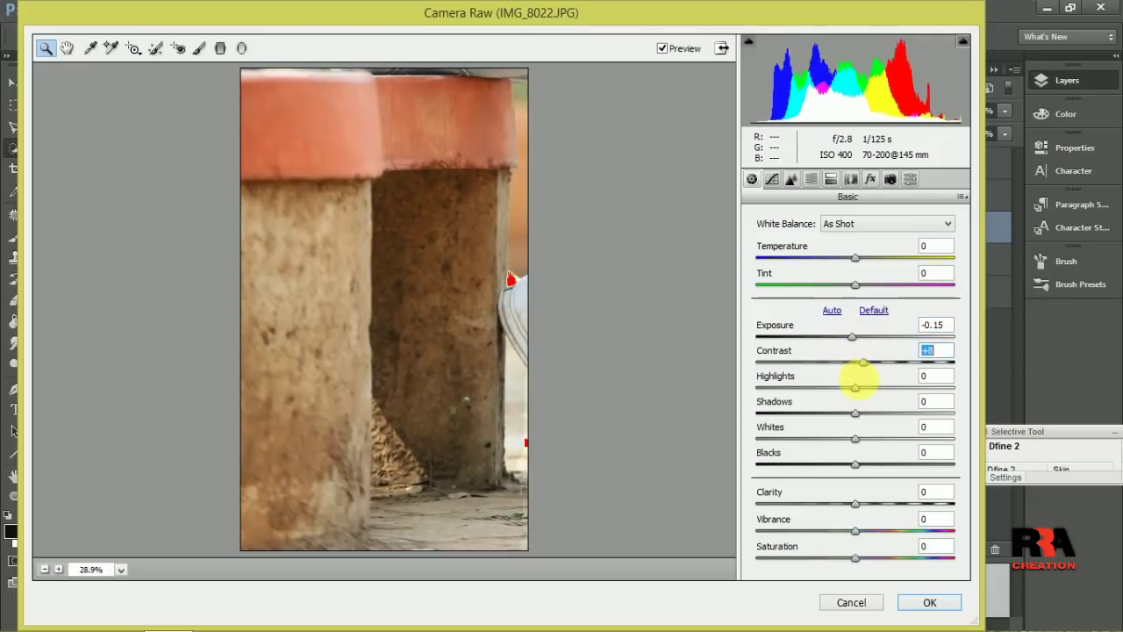
drag(867, 414, 844, 417)
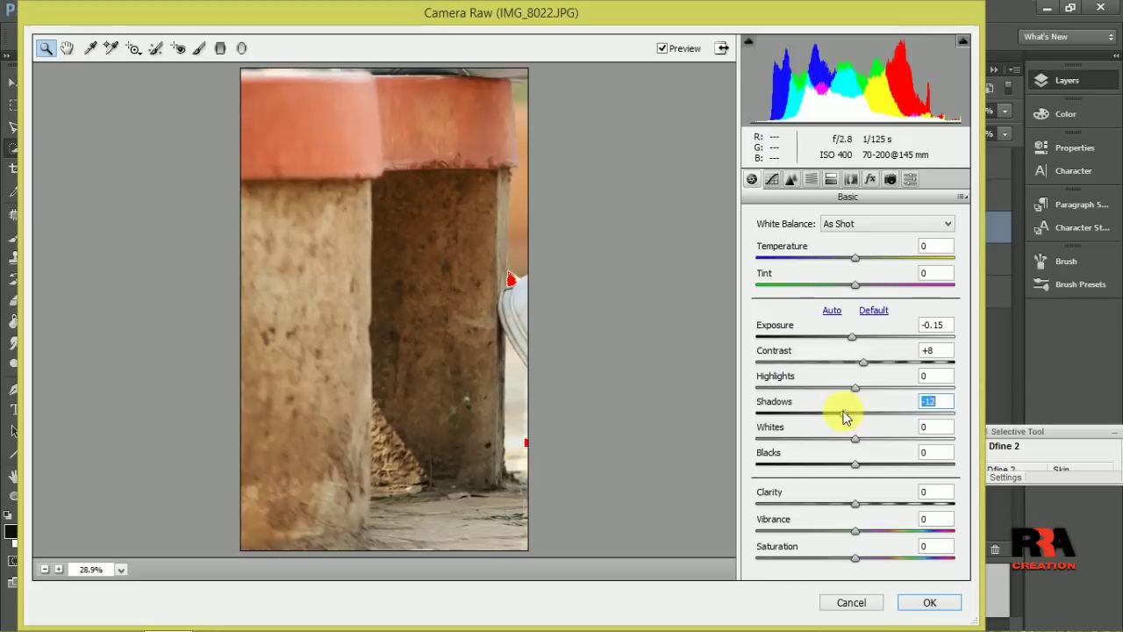
click(889, 180)
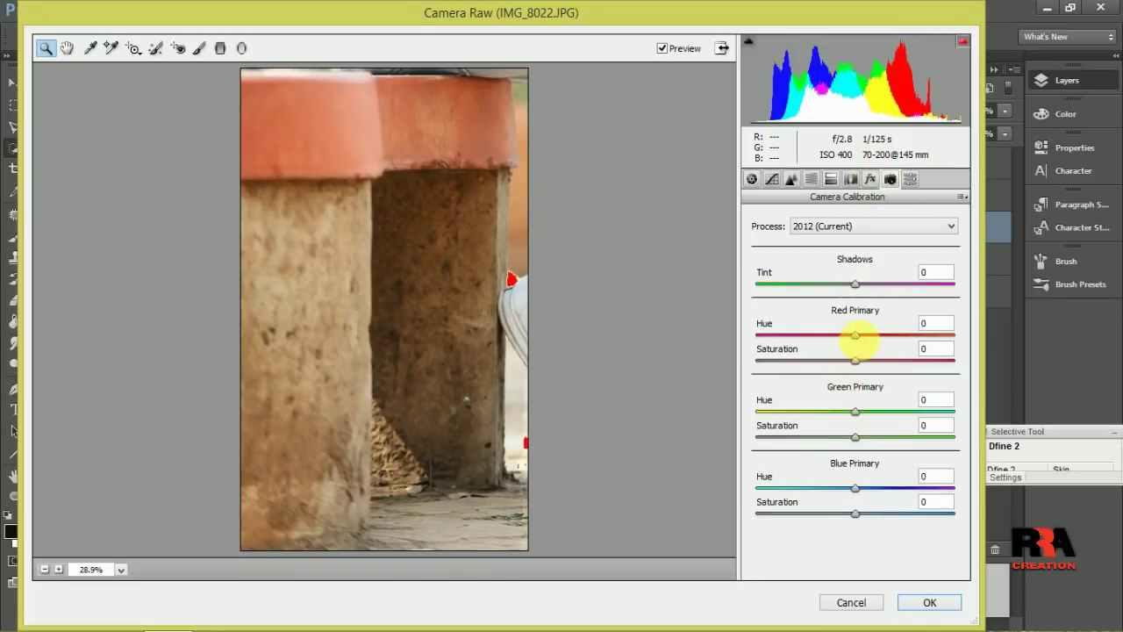
drag(854, 341, 840, 341)
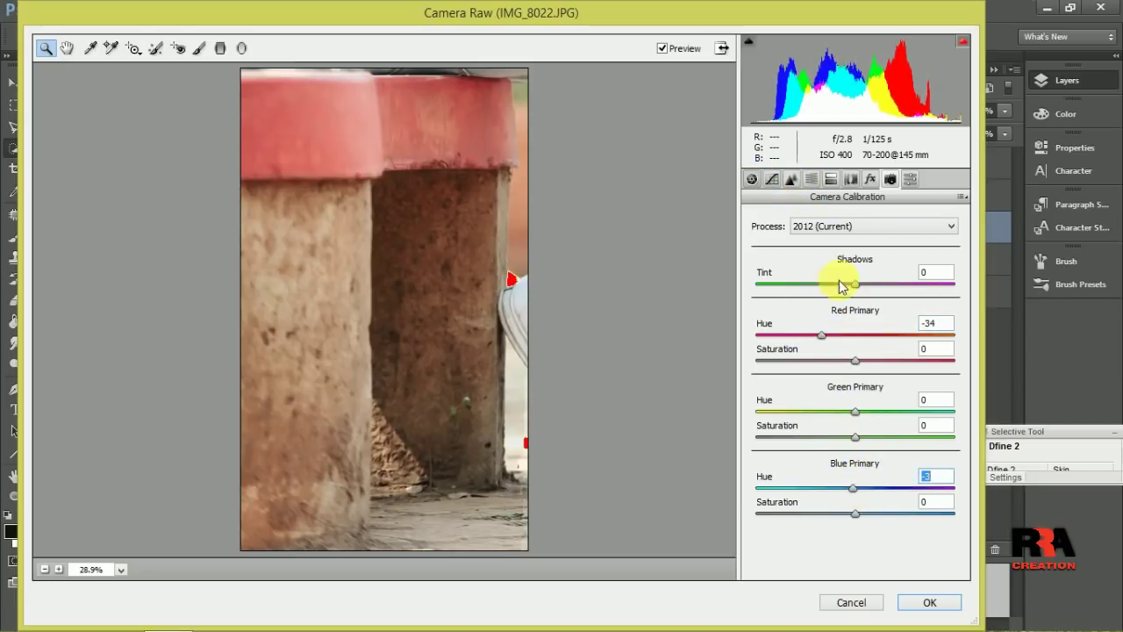
Step: Raise Clarity to +19 and Saturation to +14, then apply the Camera Raw grade
click(752, 179)
drag(874, 510, 874, 528)
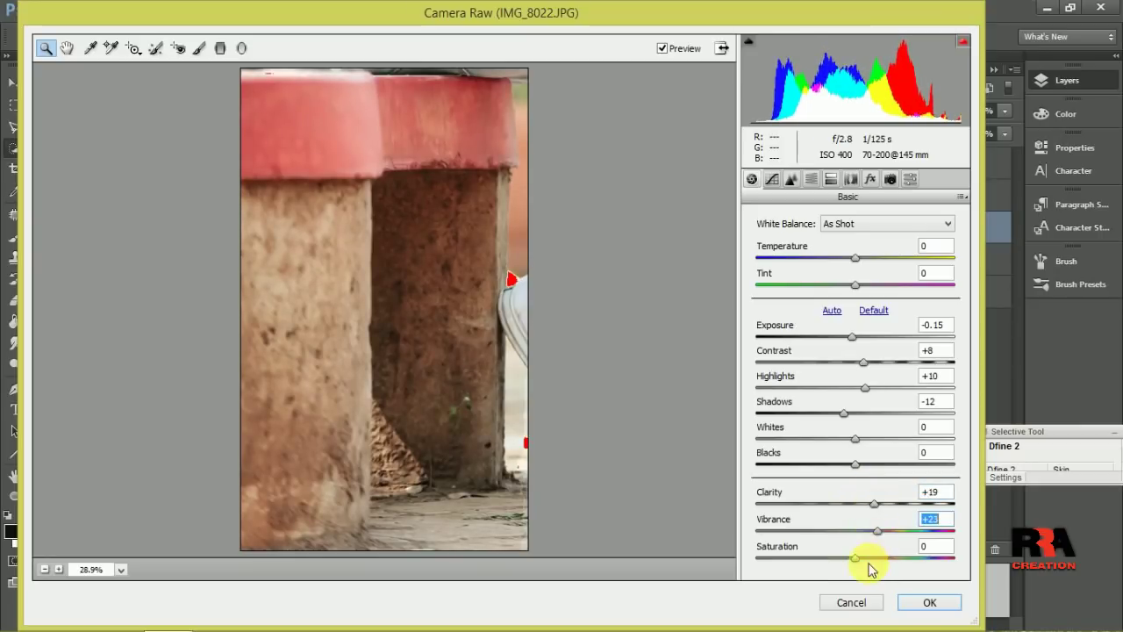
drag(873, 556, 874, 556)
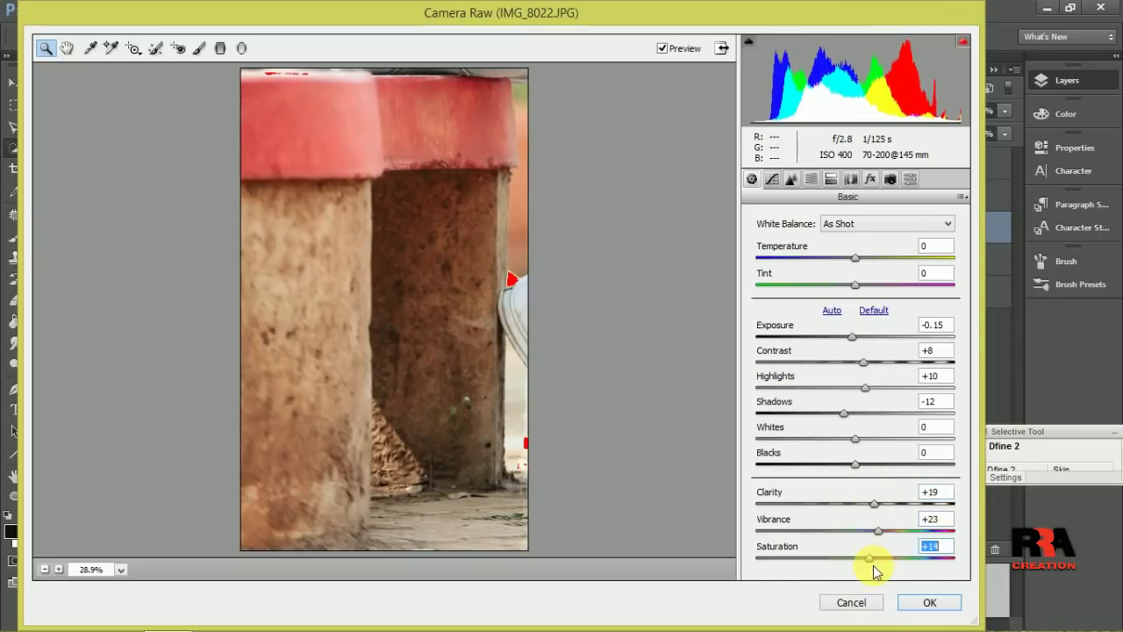
click(927, 602)
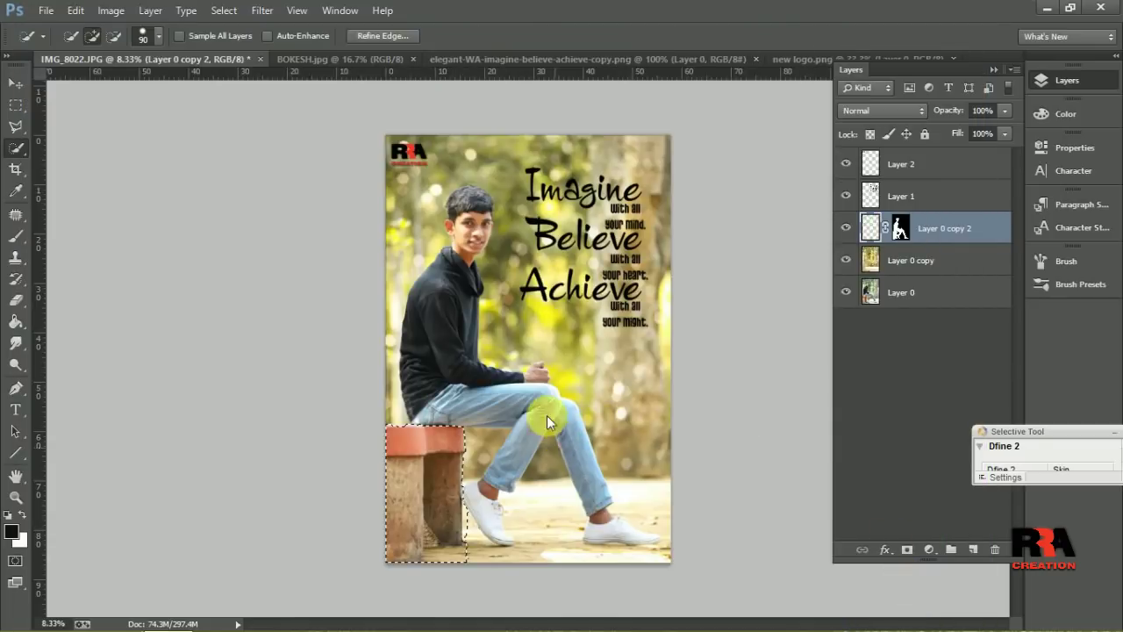
Step: Deselect the bench and hide the cut-out boy, text and logo layers
right_click(459, 430)
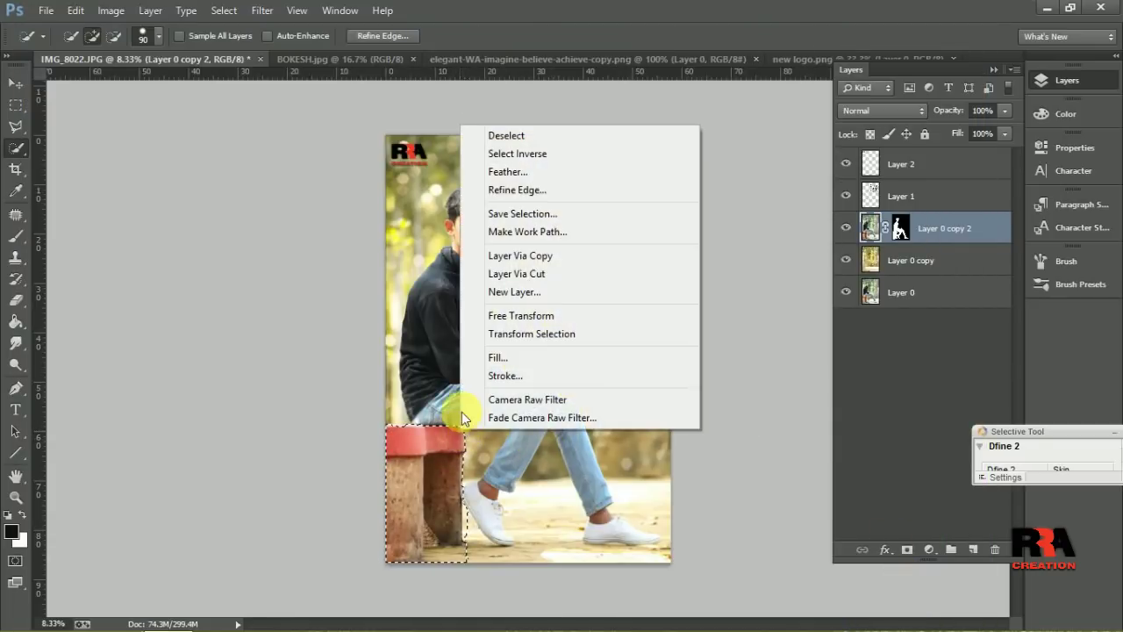
click(509, 136)
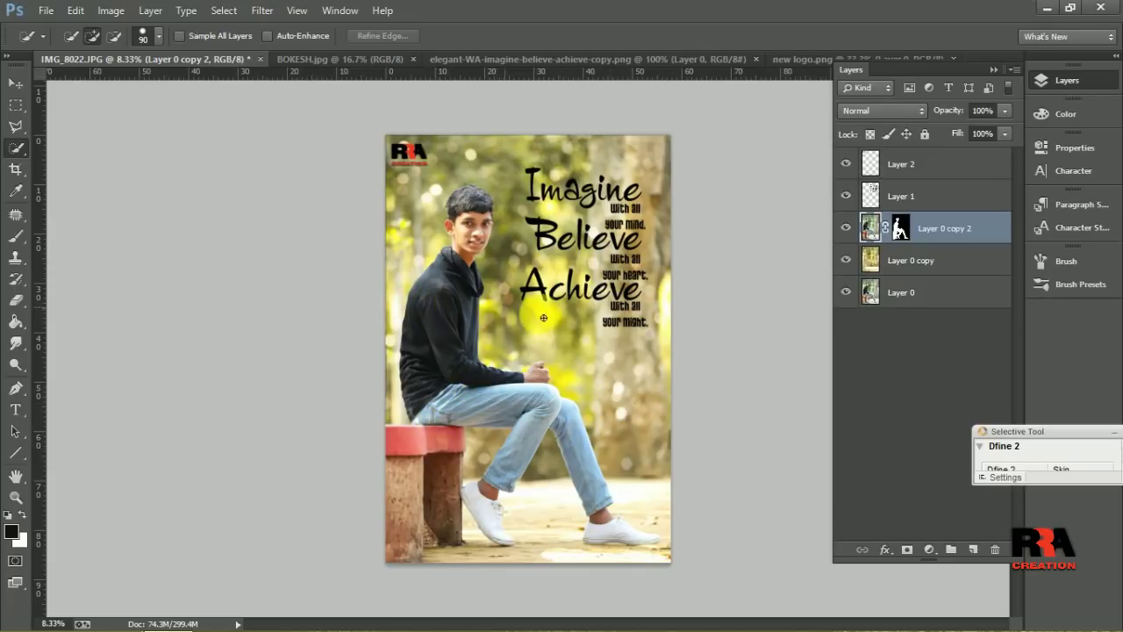
click(845, 228)
drag(846, 196, 845, 164)
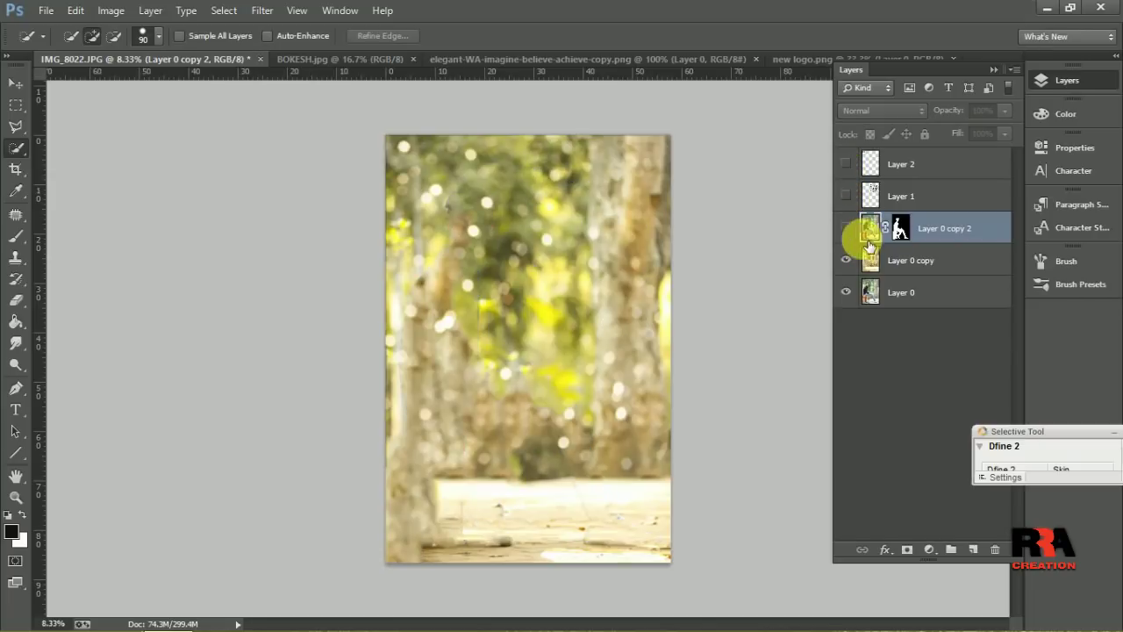
Step: Compare against the bare bokeh background, then show all five layers again and minimize Photoshop
click(846, 260)
drag(849, 260, 851, 163)
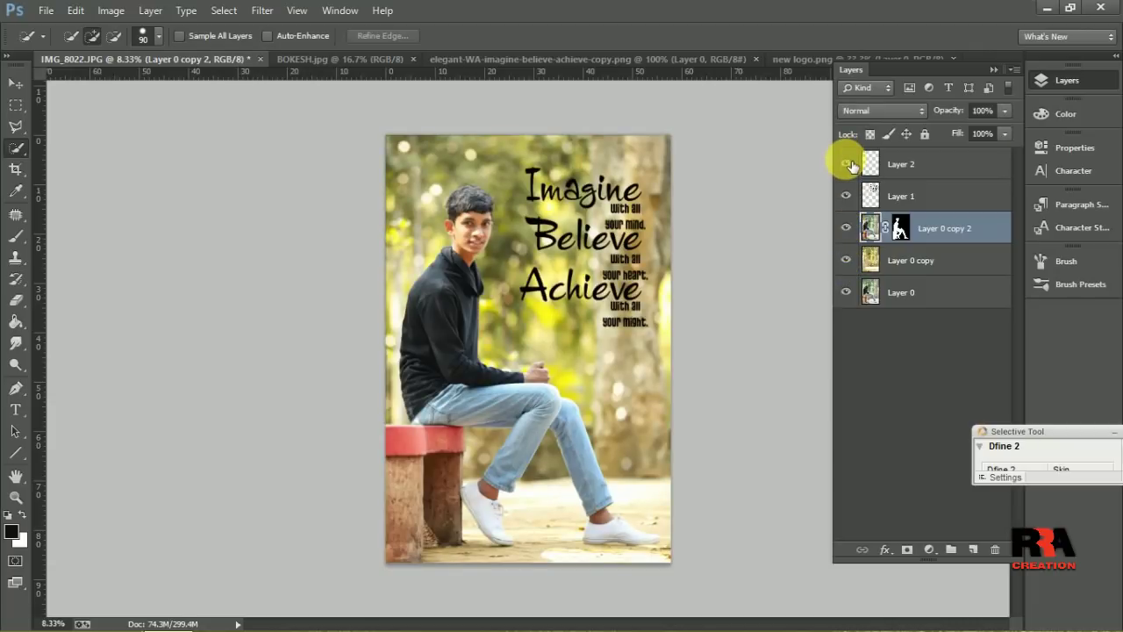
click(1045, 7)
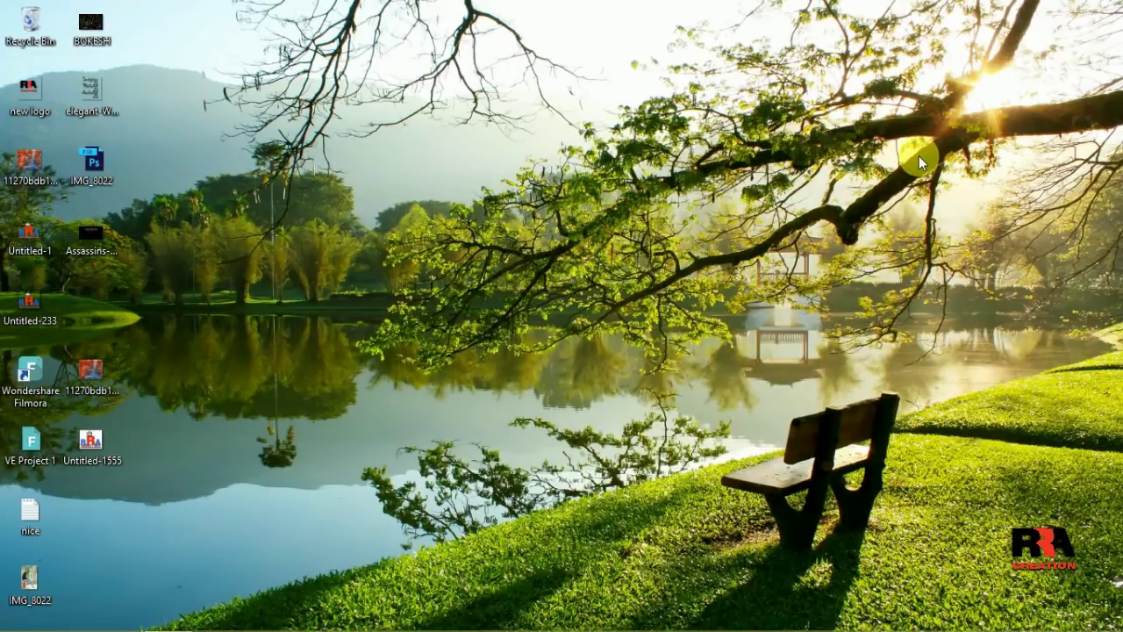